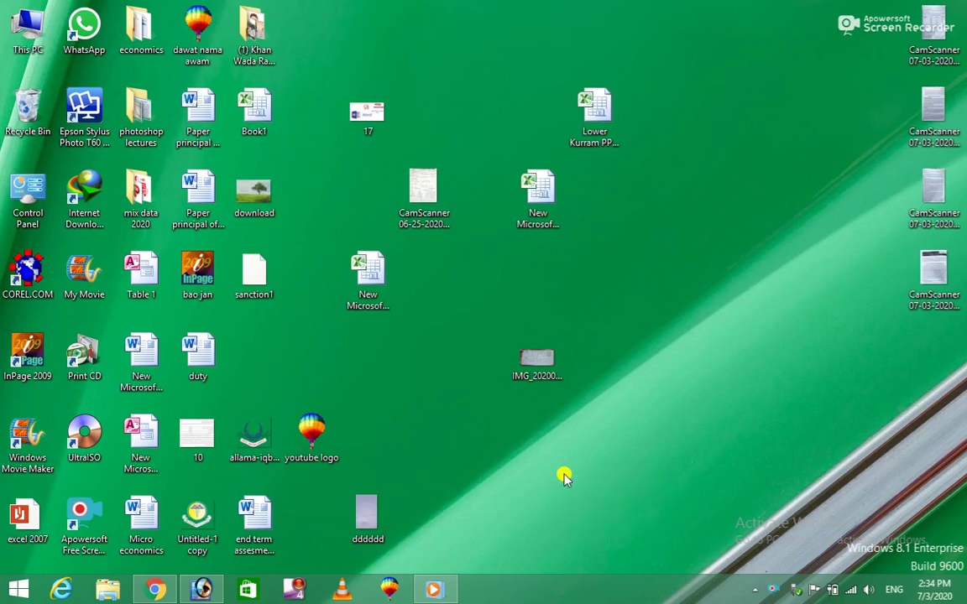
Step: Bring the Photoshop window with the grayscale portrait JPG to the front
left_click(202, 589)
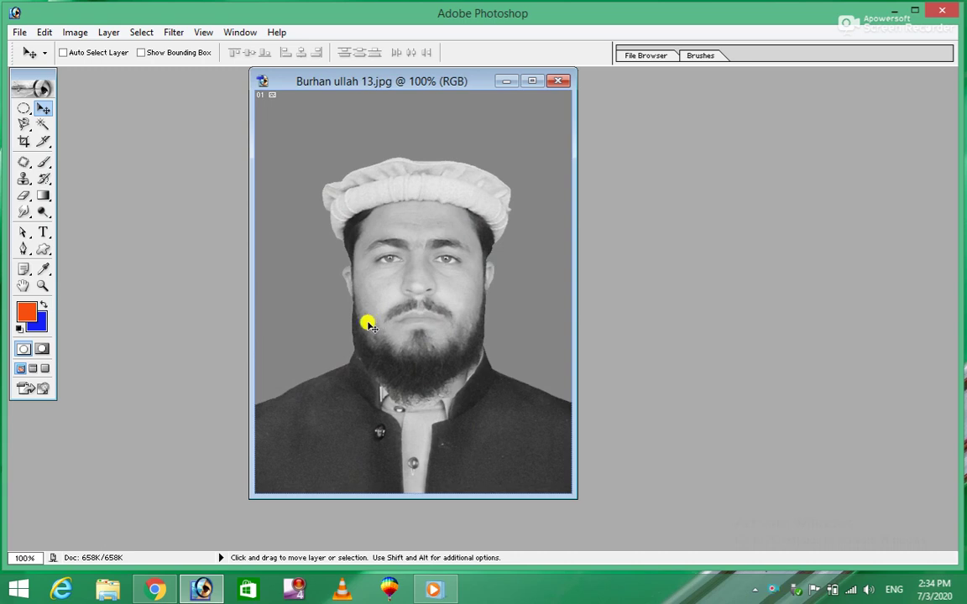
Step: Select the Brush, maximize the window, zoom to 300% and shrink the brush size
left_click(43, 163)
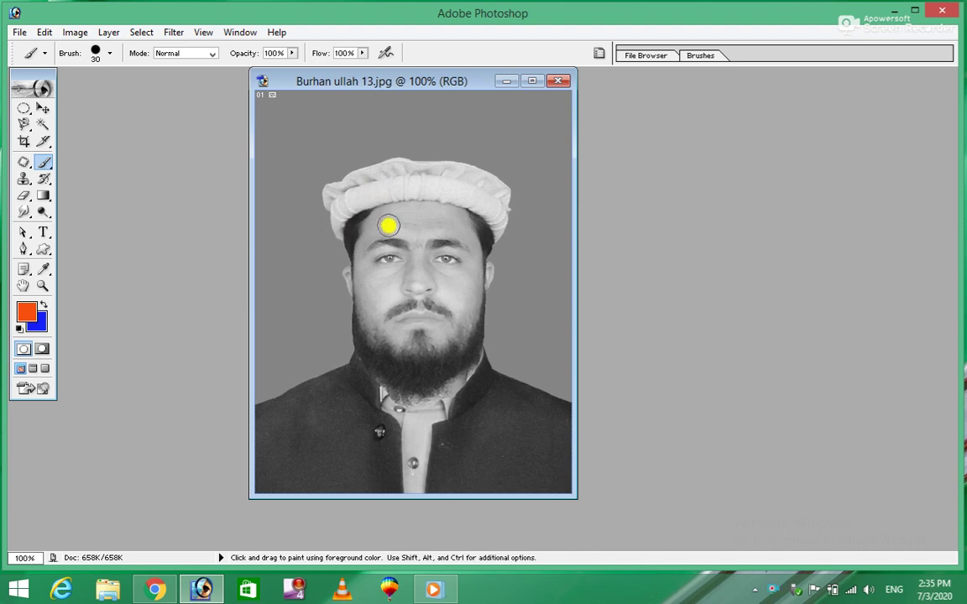
left_click(532, 81)
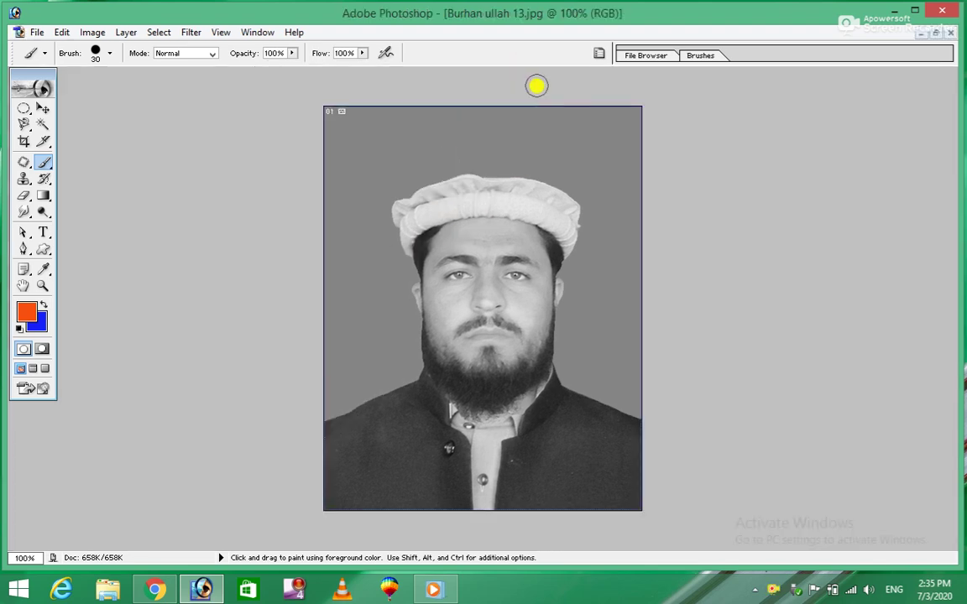
key("ctrl+plus")
key("ctrl+plus")
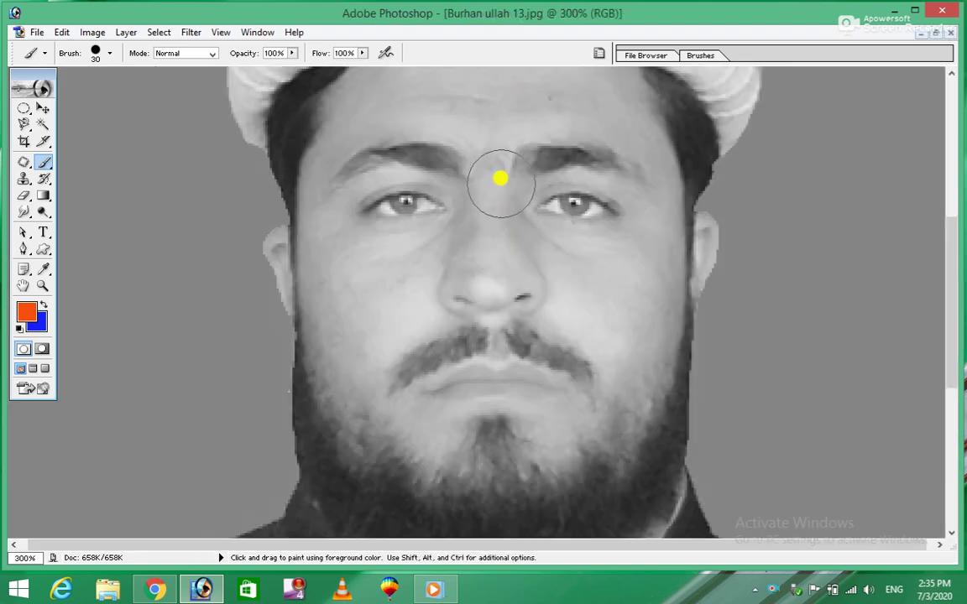
left_click_drag(499, 177, 491, 273)
key("bracketleft")
key("bracketleft")
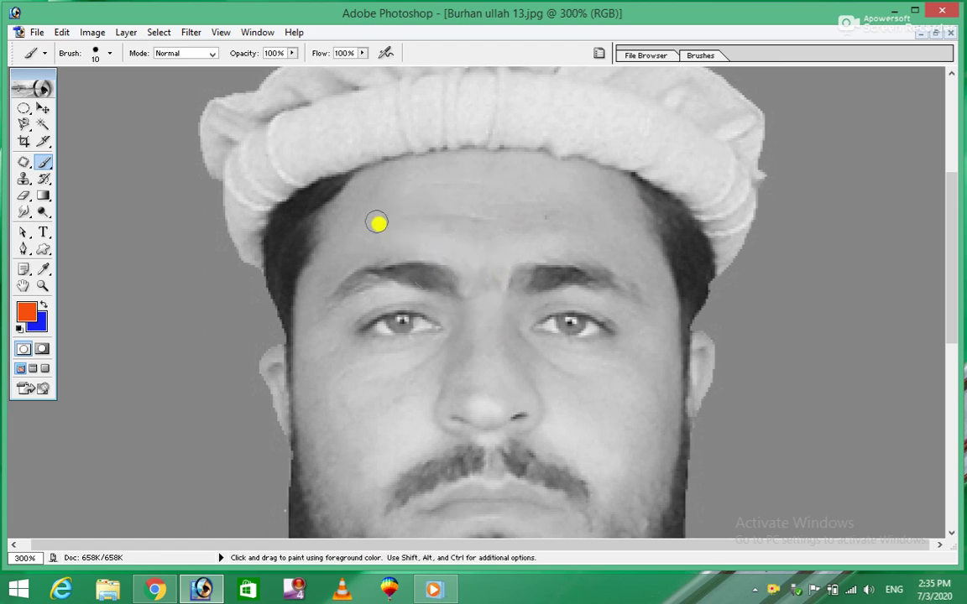
key("bracketleft")
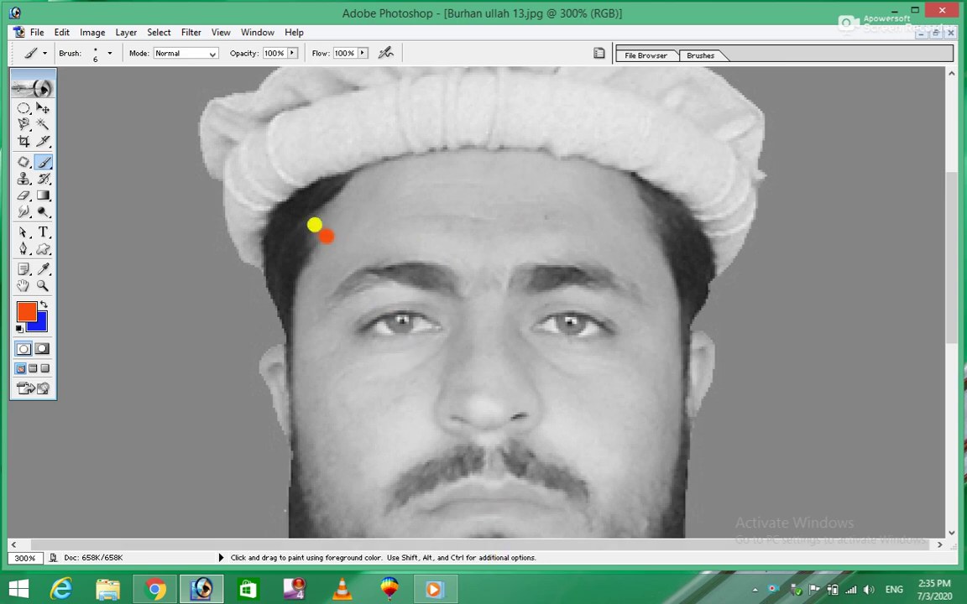
Step: Paint quick-mask over the facial skin along the turban edge and hairline
mouse_move(331, 209)
left_mouse_down()
mouse_move(398, 164)
mouse_move(453, 151)
mouse_move(574, 166)
left_mouse_up()
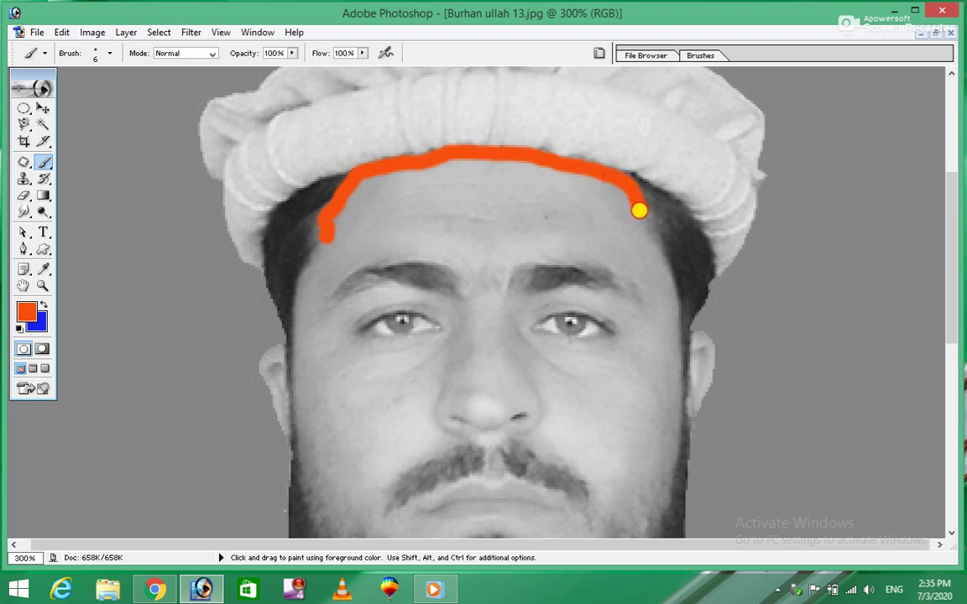
left_click_drag(643, 220, 648, 238)
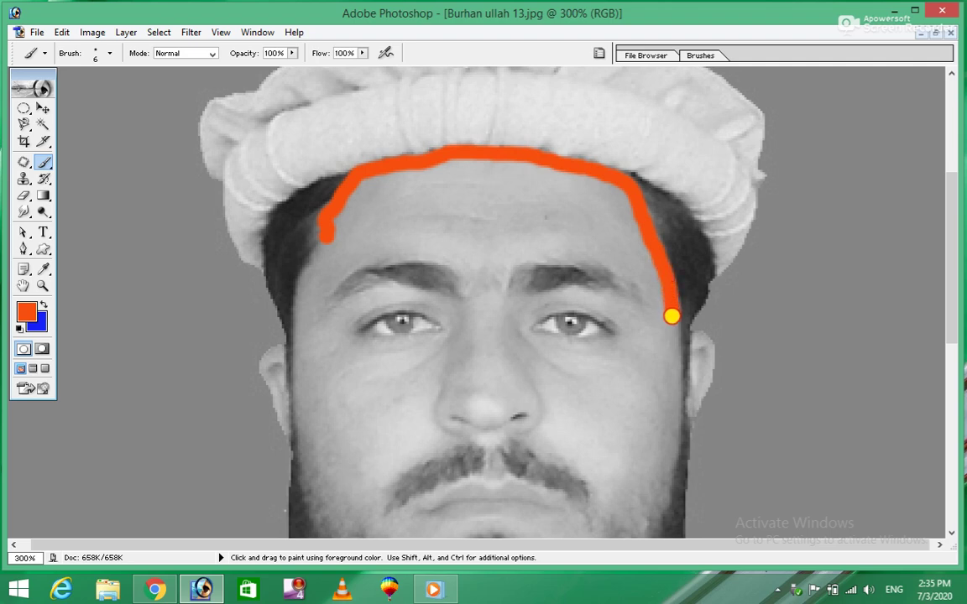
key("ctrl")
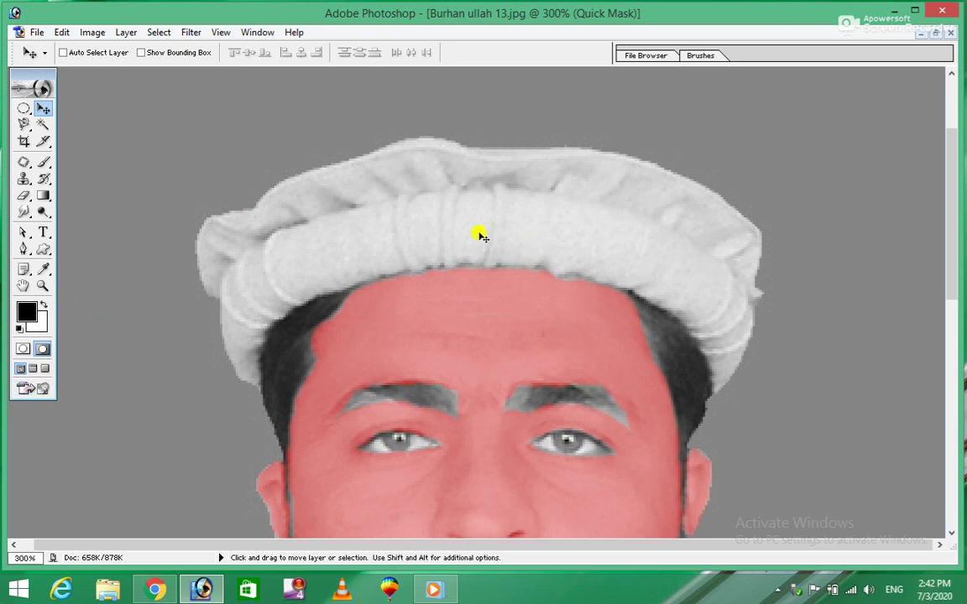
scroll(438, 235, "down", 3)
scroll(438, 237, "down", 1)
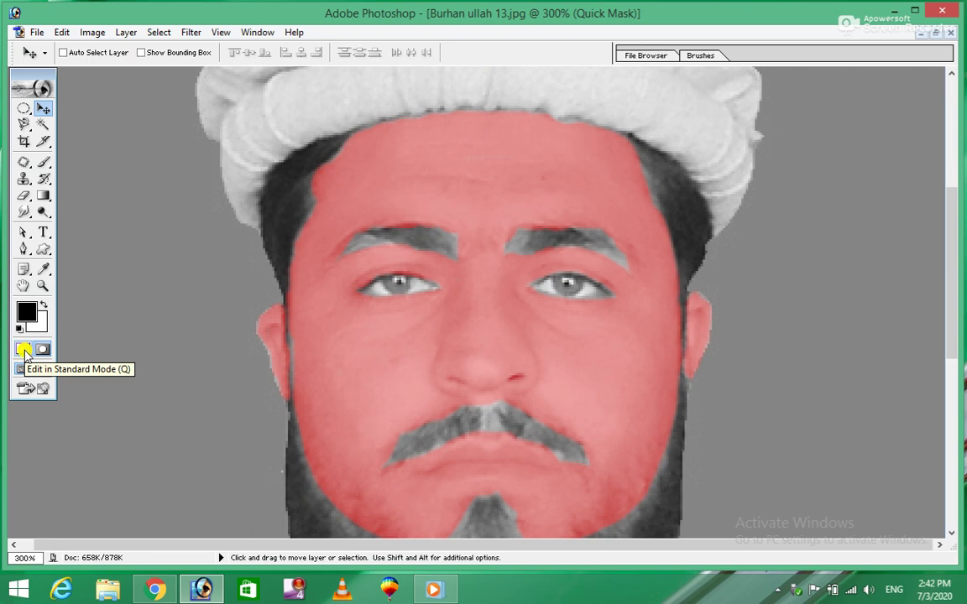
Step: Invert the mask selection and add a Soft Light solid colour fill layer, Color Fill 1
left_click(24, 352)
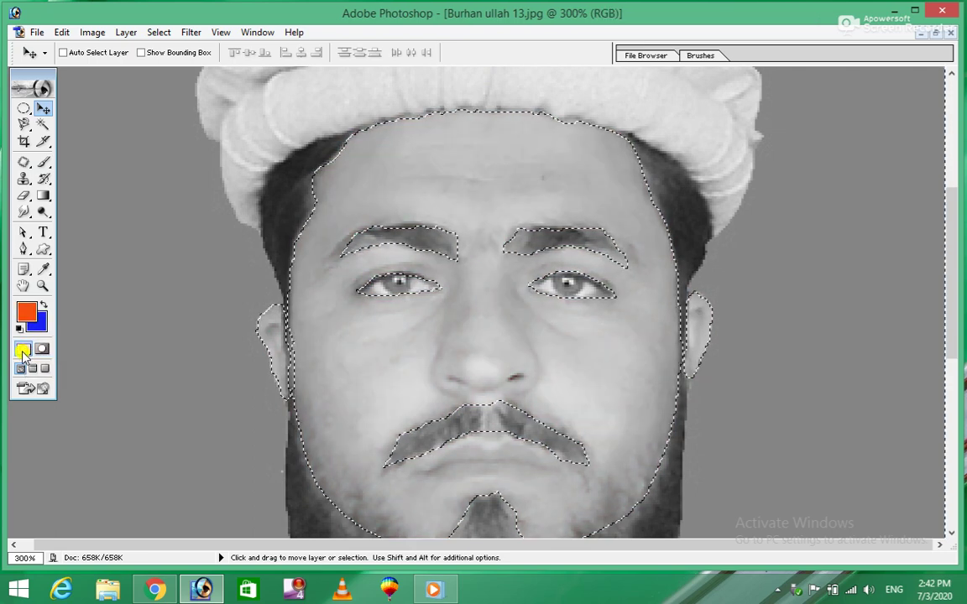
left_click(159, 34)
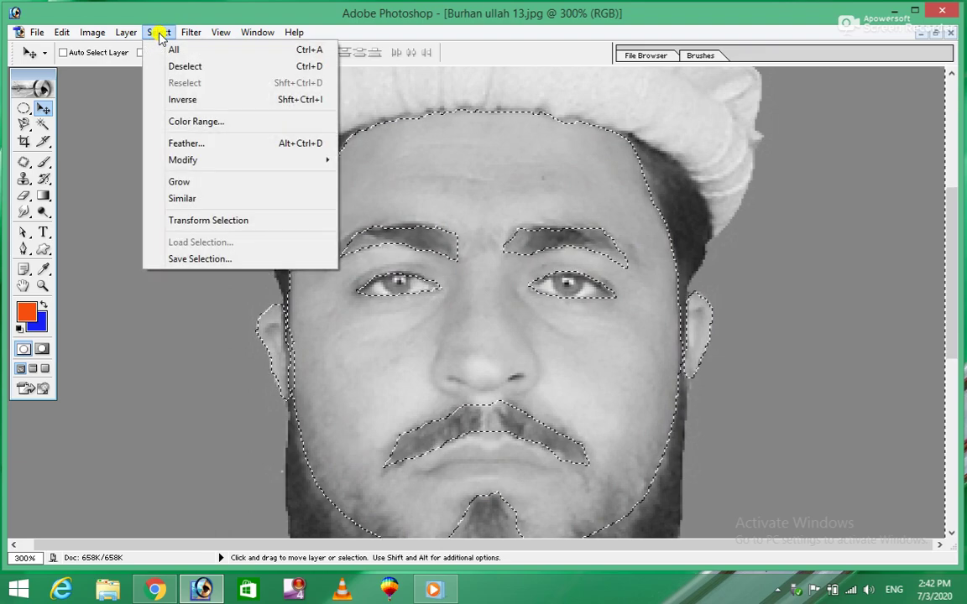
left_click(183, 99)
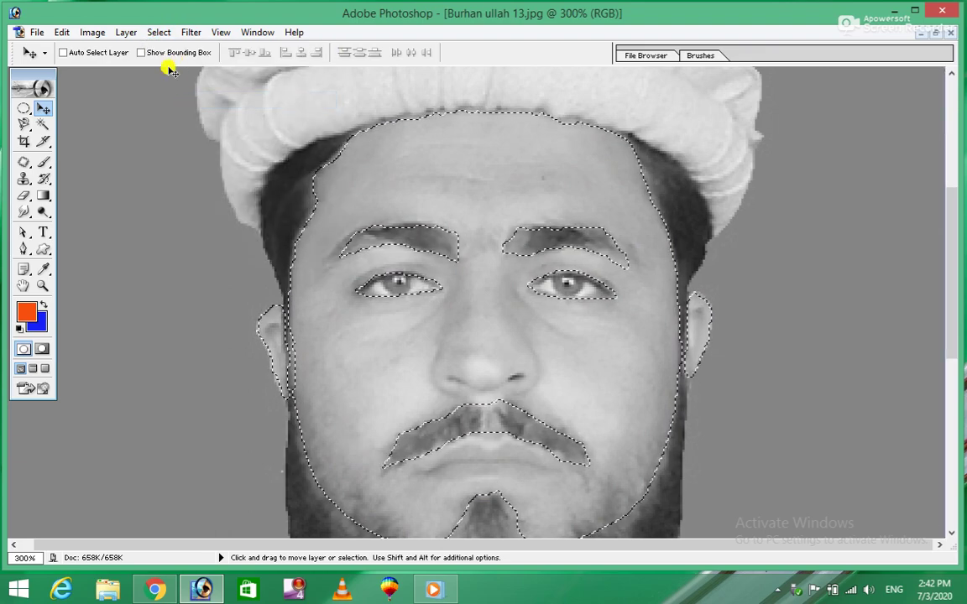
left_click(127, 34)
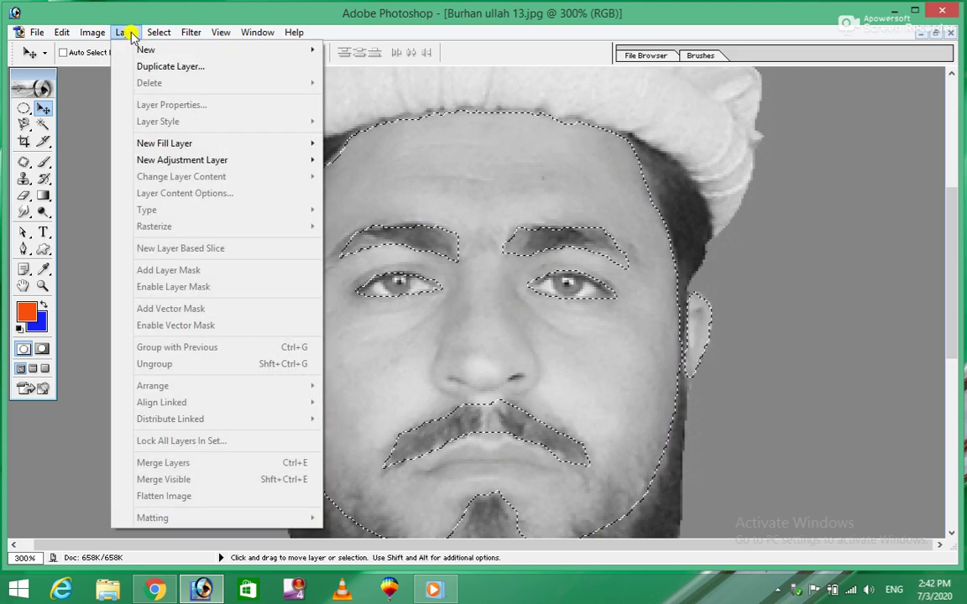
mouse_move(164, 143)
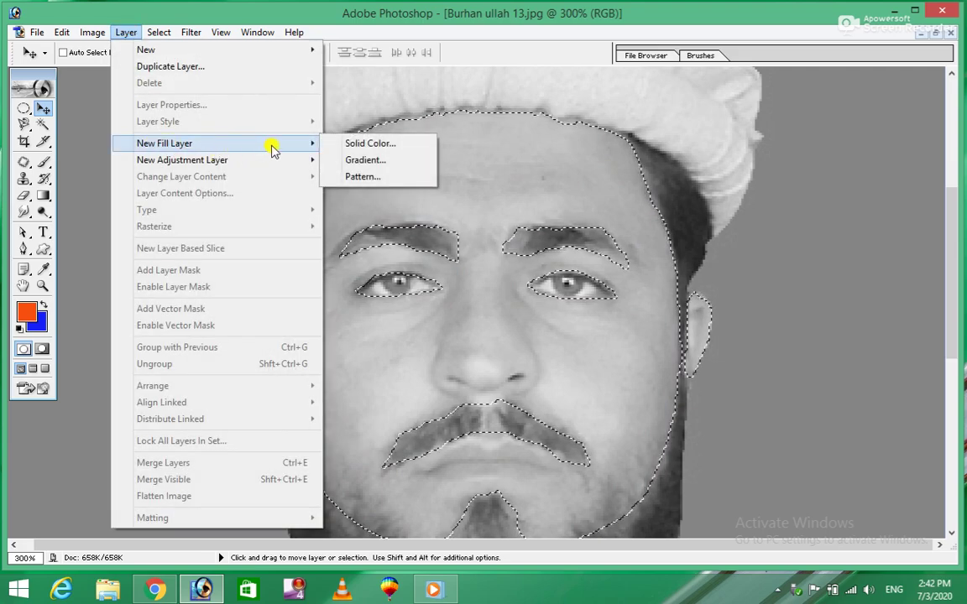
left_click(416, 145)
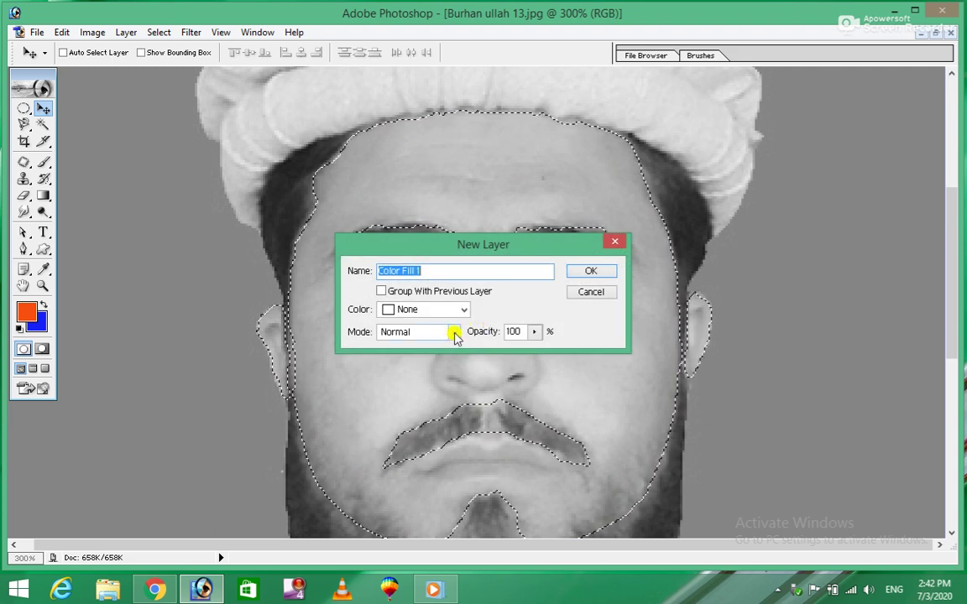
left_click(453, 332)
left_click(404, 175)
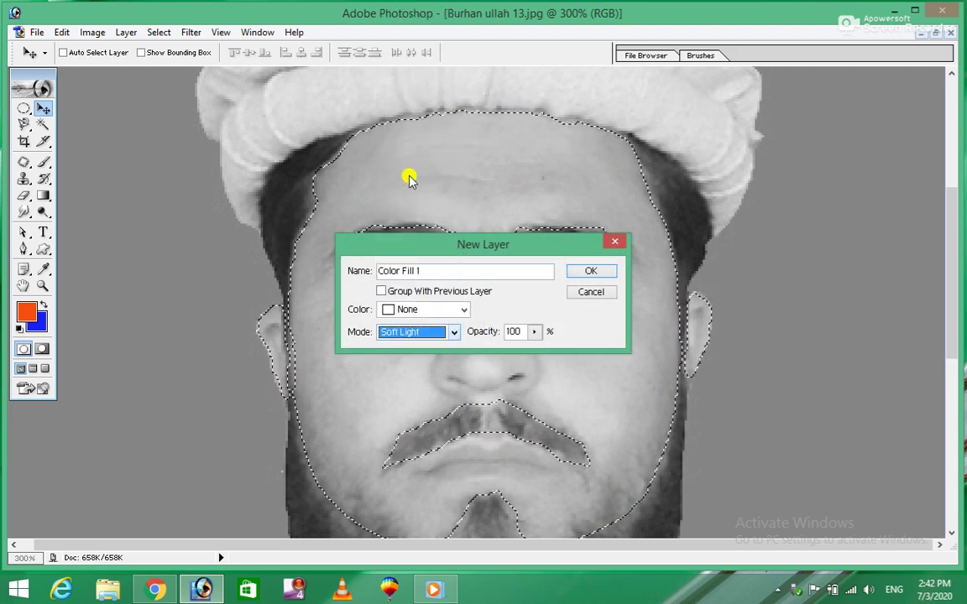
left_click(590, 271)
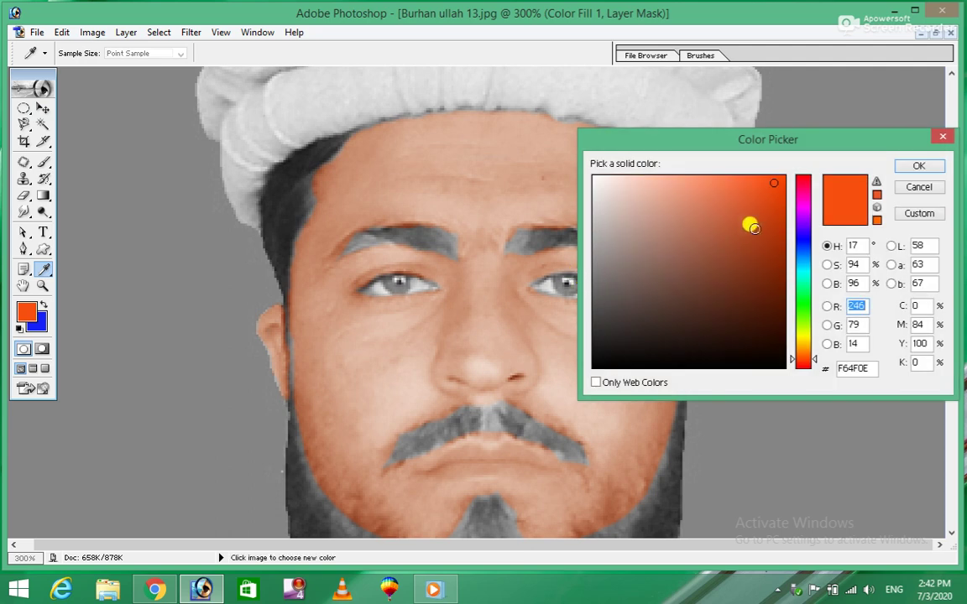
Step: Pick an olive-beige skin tint, 898A53, in the Color Picker
left_click(649, 178)
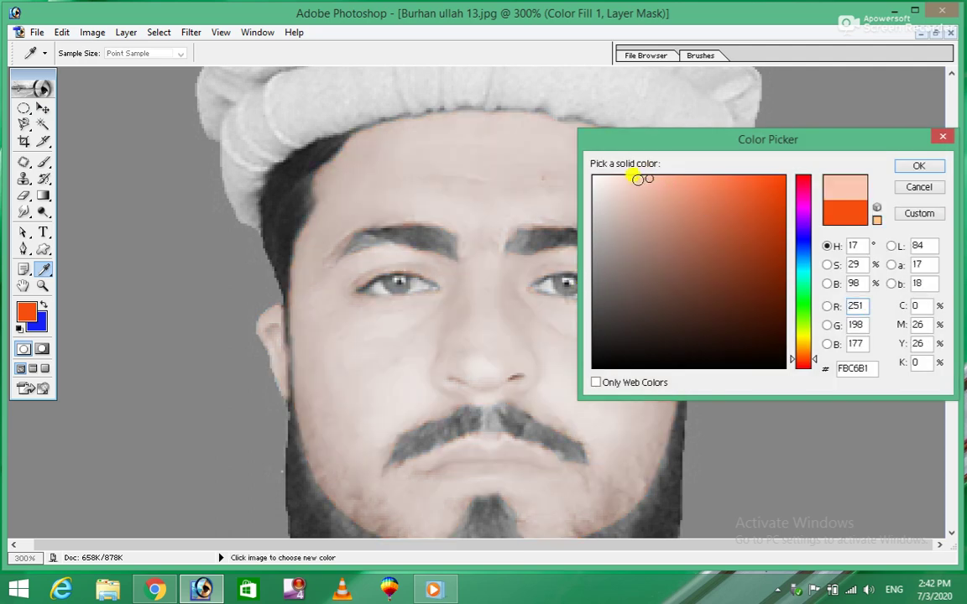
left_click_drag(629, 179, 612, 194)
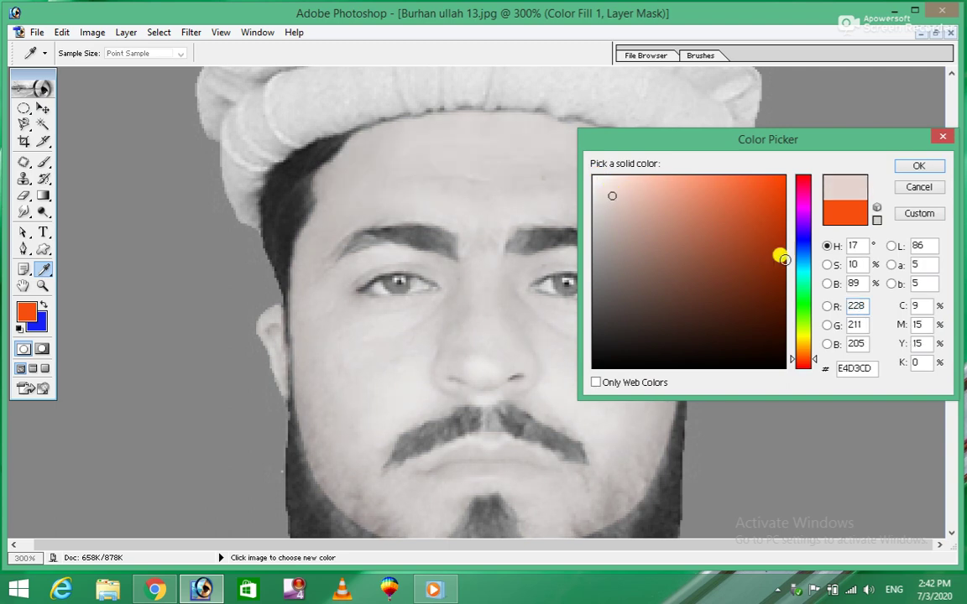
left_click(826, 284)
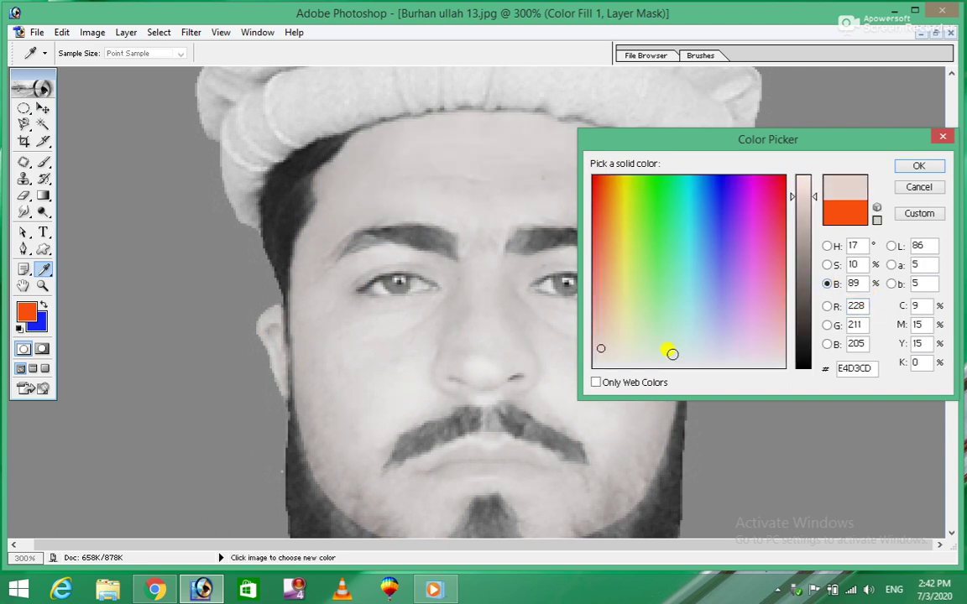
left_click(625, 323)
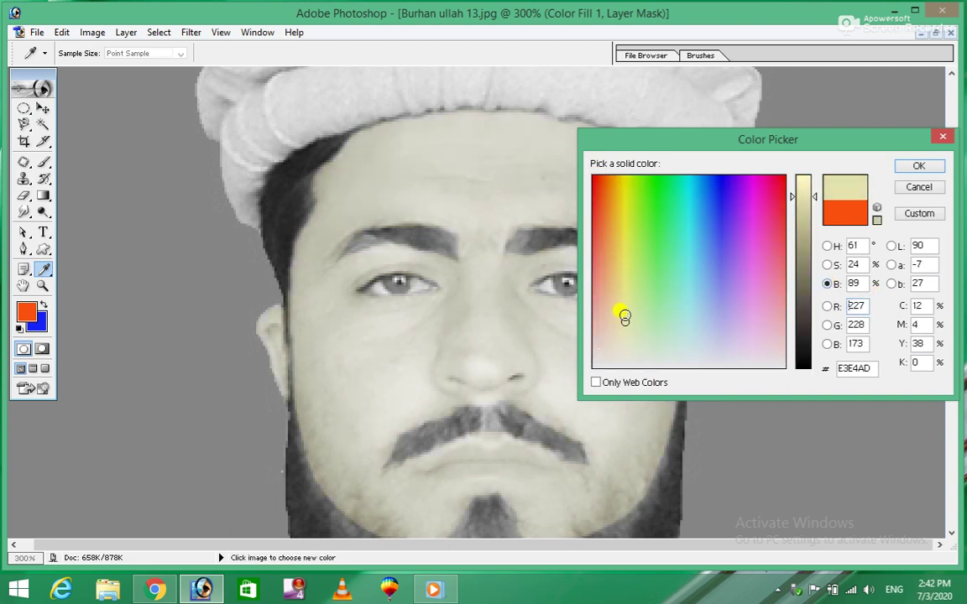
mouse_move(624, 317)
left_mouse_down()
mouse_move(614, 300)
mouse_move(619, 277)
left_mouse_up()
left_click(624, 286)
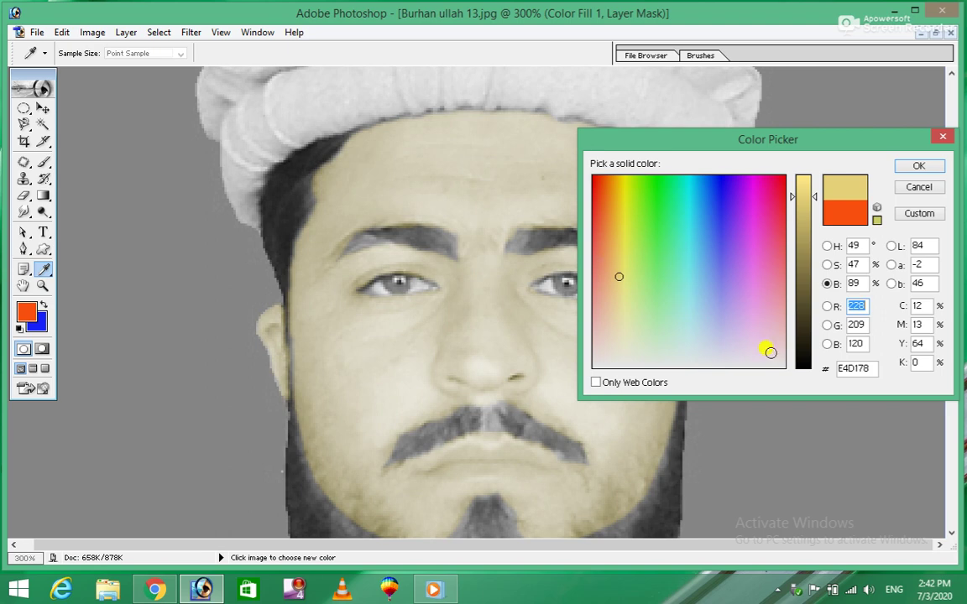
left_click(826, 265)
left_click(621, 186)
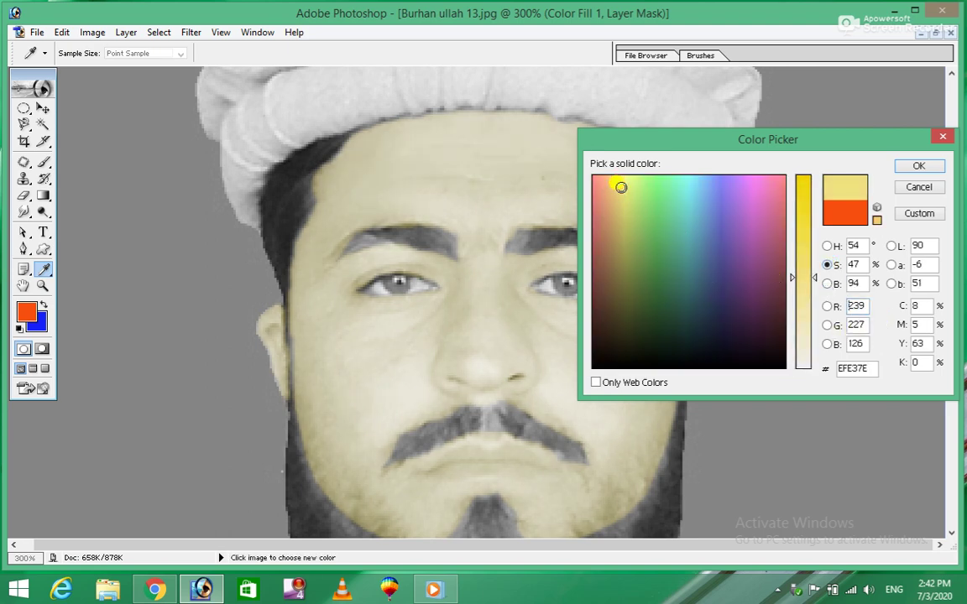
left_click(620, 182)
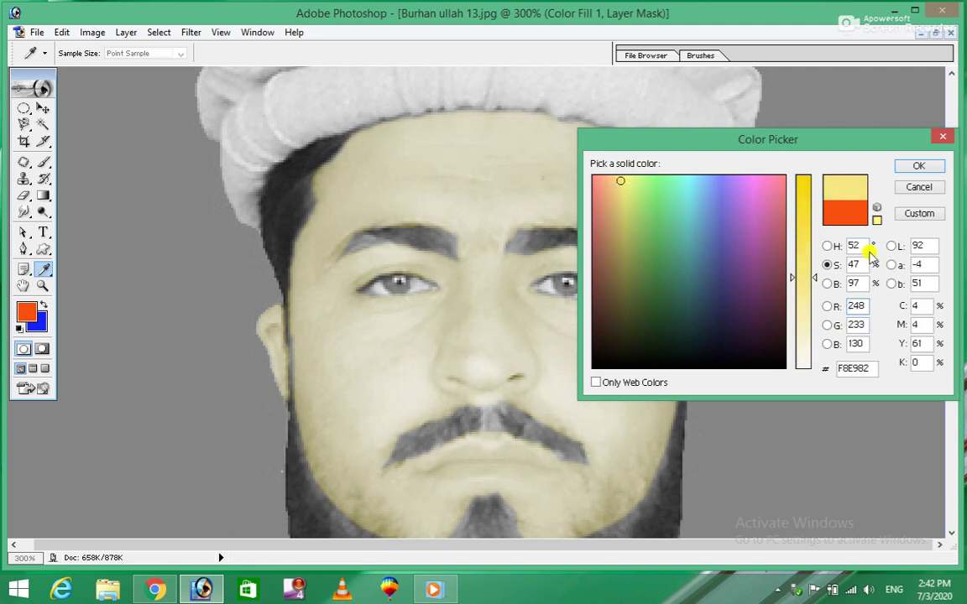
left_click(876, 216)
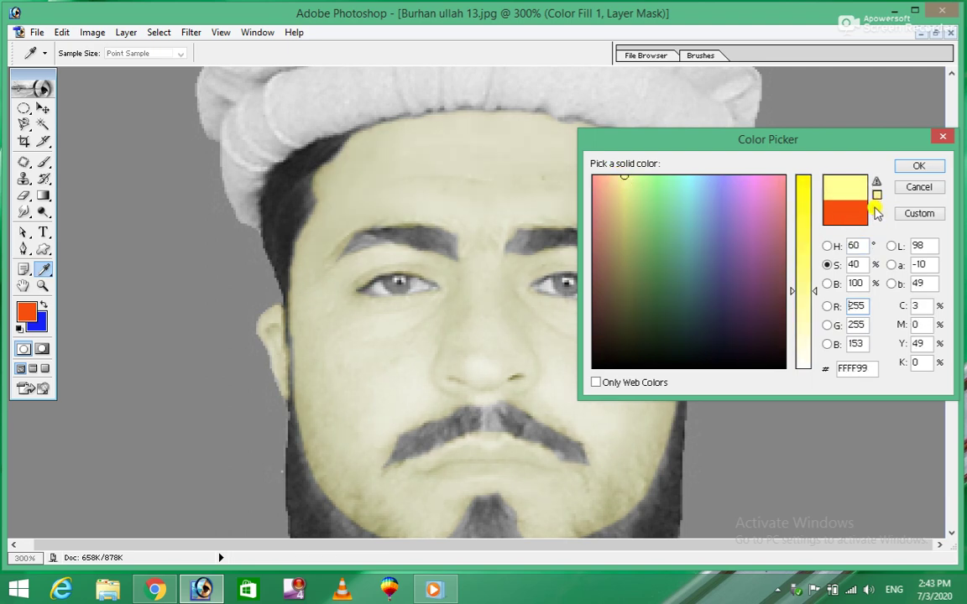
left_click(622, 195)
left_click(622, 192)
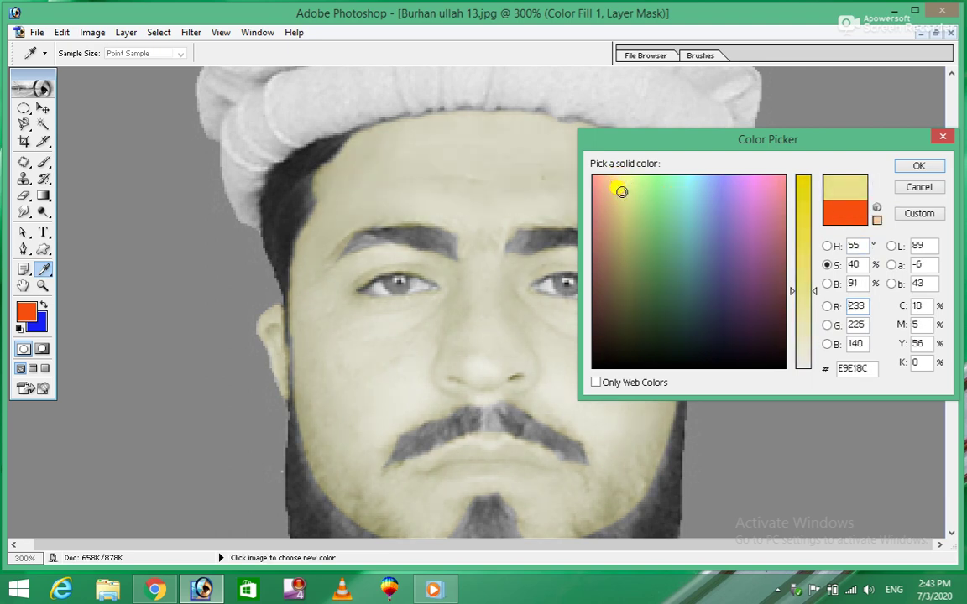
left_click_drag(624, 208, 624, 262)
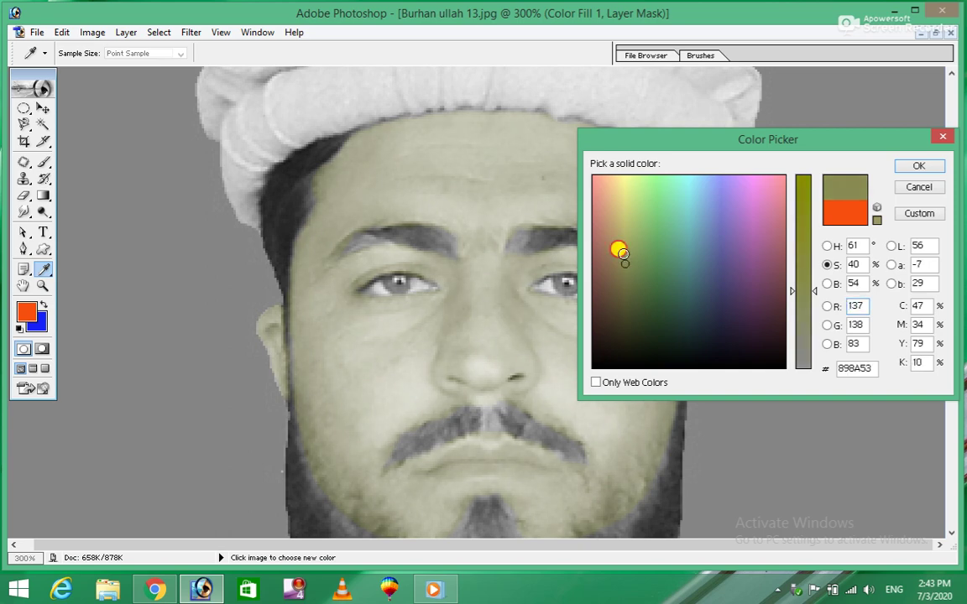
Step: Accept the olive fill colour, reset default colours and zoom out to the whole photo
left_click(919, 166)
key("v")
key("d")
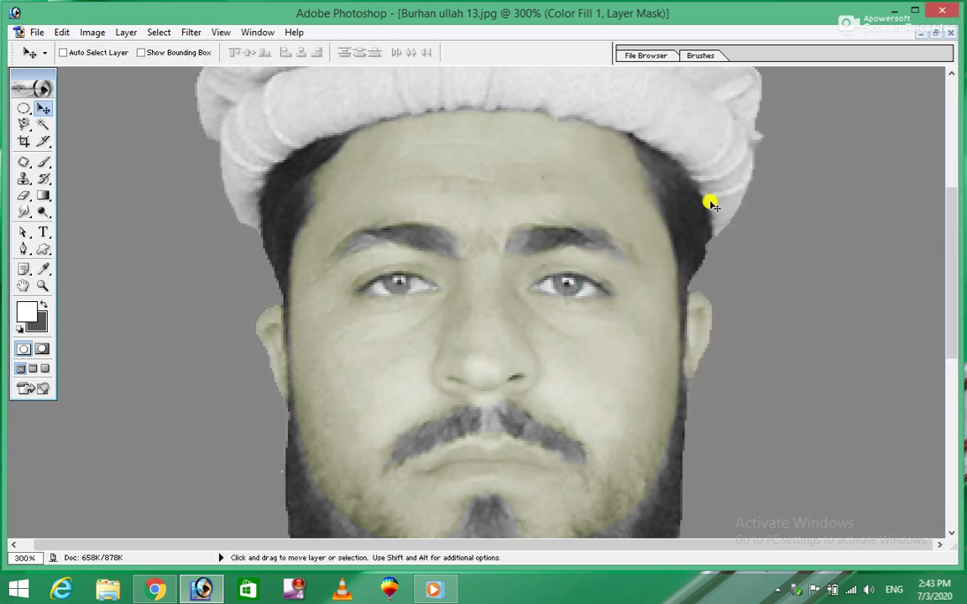
scroll(696, 212, "down", 3)
scroll(687, 220, "down", 1)
key("ctrl+alt+0")
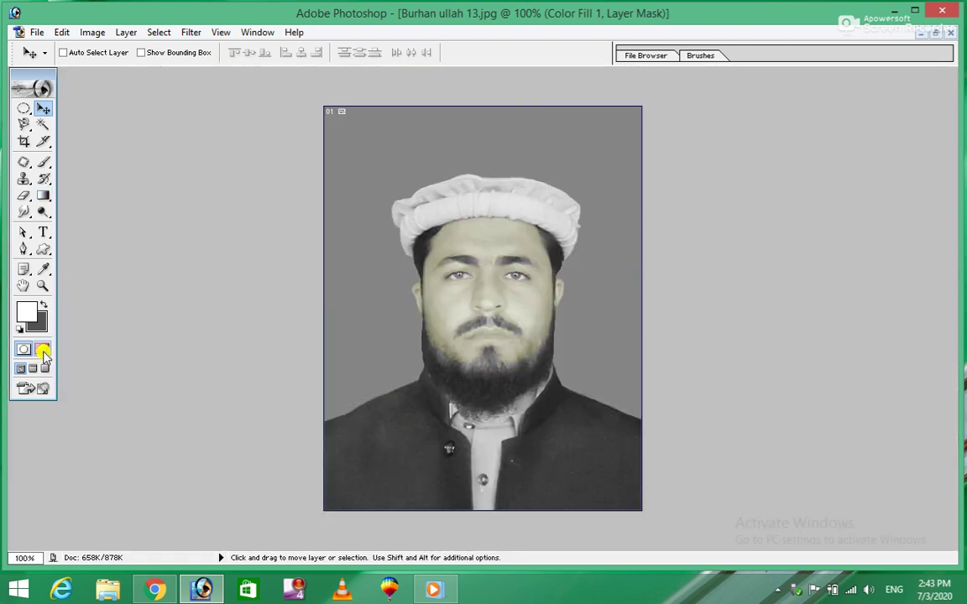
Step: Enter Quick Mask with a size-30 brush and paint over the coat across both shoulders
left_click(44, 161)
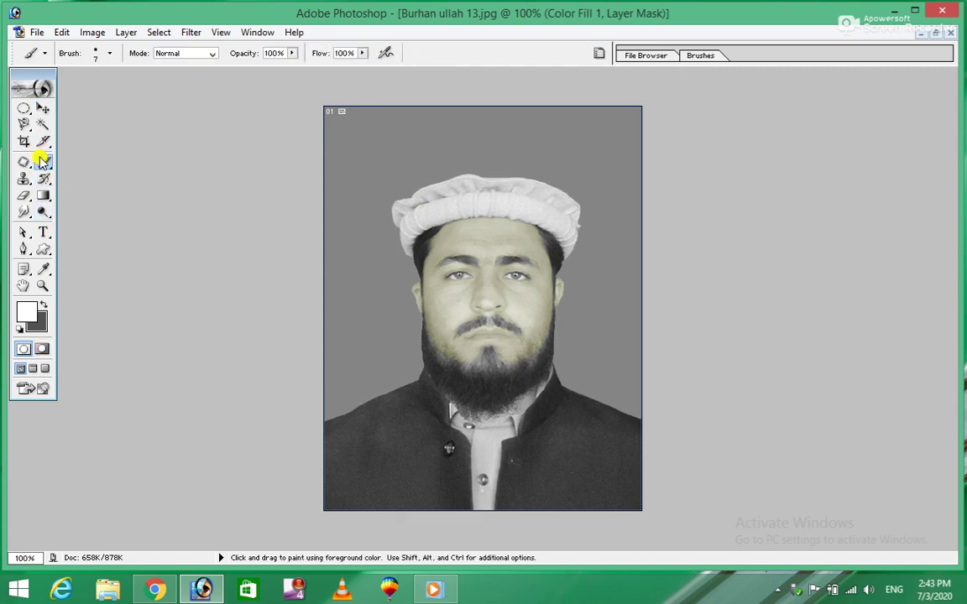
left_click(44, 349)
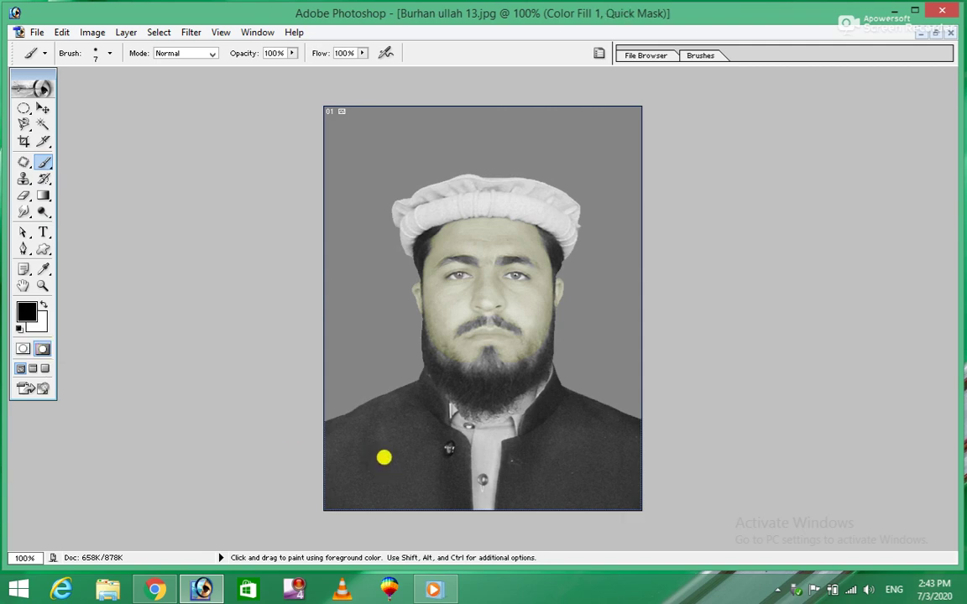
key("bracketright")
key("bracketright")
key("bracketright")
key("bracketright")
key("bracketright")
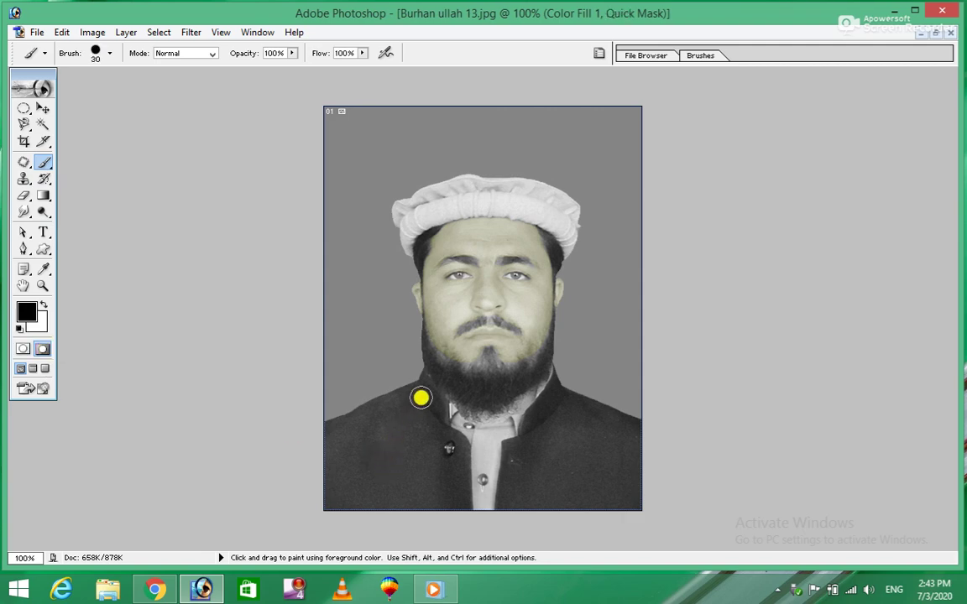
mouse_move(420, 392)
left_mouse_down()
mouse_move(325, 426)
mouse_move(321, 507)
mouse_move(459, 508)
mouse_move(454, 443)
mouse_move(458, 478)
mouse_move(423, 480)
mouse_move(451, 490)
mouse_move(361, 489)
mouse_move(442, 496)
mouse_move(401, 439)
mouse_move(399, 420)
mouse_move(350, 426)
mouse_move(371, 477)
mouse_move(343, 471)
mouse_move(370, 444)
mouse_move(371, 465)
mouse_move(370, 438)
mouse_move(385, 464)
mouse_move(422, 474)
mouse_move(431, 459)
mouse_move(425, 432)
mouse_move(438, 468)
mouse_move(417, 418)
mouse_move(443, 441)
mouse_move(434, 409)
mouse_move(417, 389)
mouse_move(442, 432)
mouse_move(439, 410)
left_mouse_up()
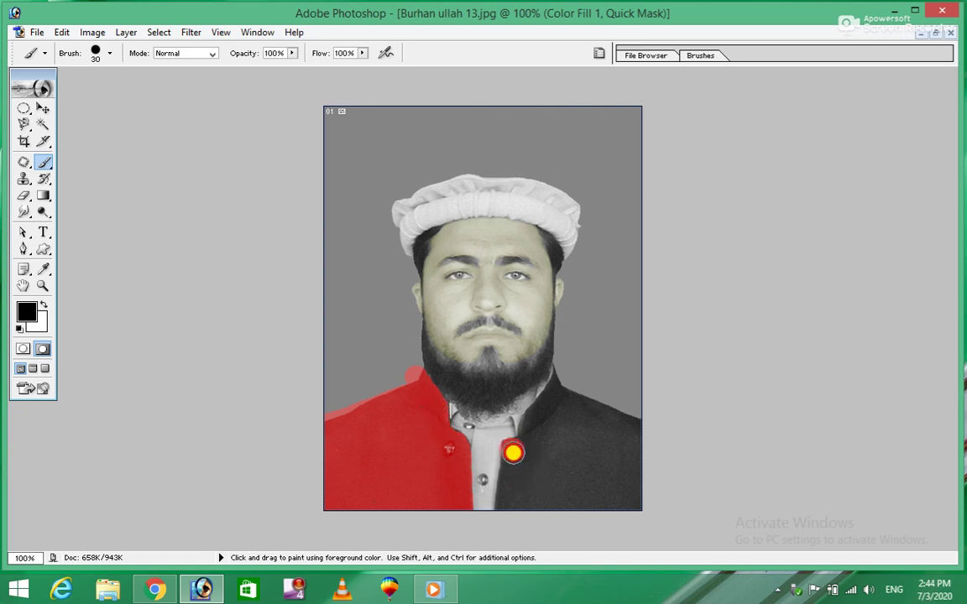
mouse_move(513, 450)
left_mouse_down()
mouse_move(500, 514)
mouse_move(585, 512)
mouse_move(639, 494)
mouse_move(637, 425)
mouse_move(561, 385)
mouse_move(522, 438)
mouse_move(558, 411)
mouse_move(522, 492)
mouse_move(517, 476)
mouse_move(578, 483)
mouse_move(543, 492)
mouse_move(602, 499)
mouse_move(574, 473)
mouse_move(570, 479)
mouse_move(563, 454)
mouse_move(606, 485)
mouse_move(589, 447)
mouse_move(603, 429)
mouse_move(590, 418)
left_mouse_up()
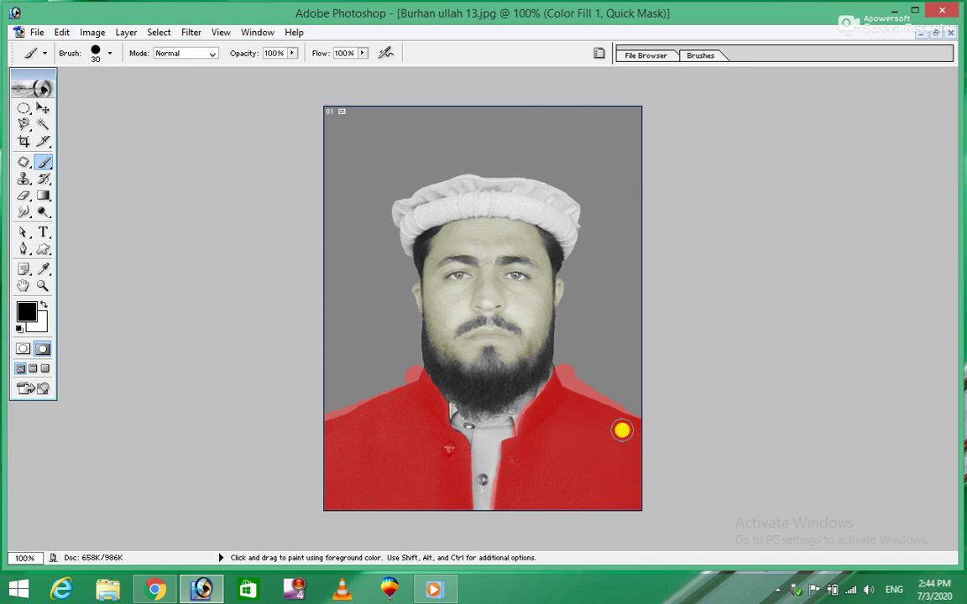
left_click(23, 195)
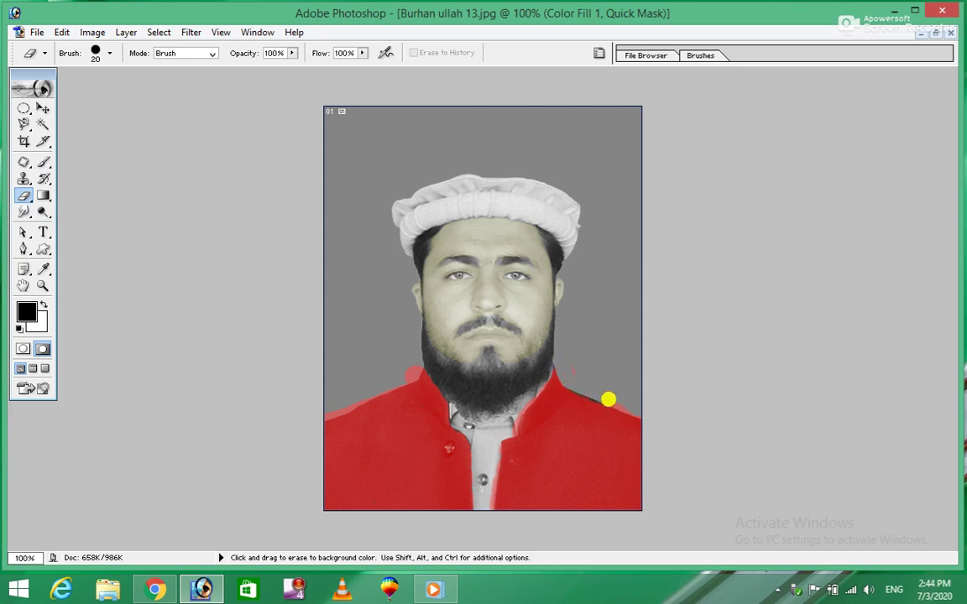
Step: Extend the mask over the right shoulder and clean its edge with a Polygonal Lasso selection
left_click_drag(607, 399, 602, 399)
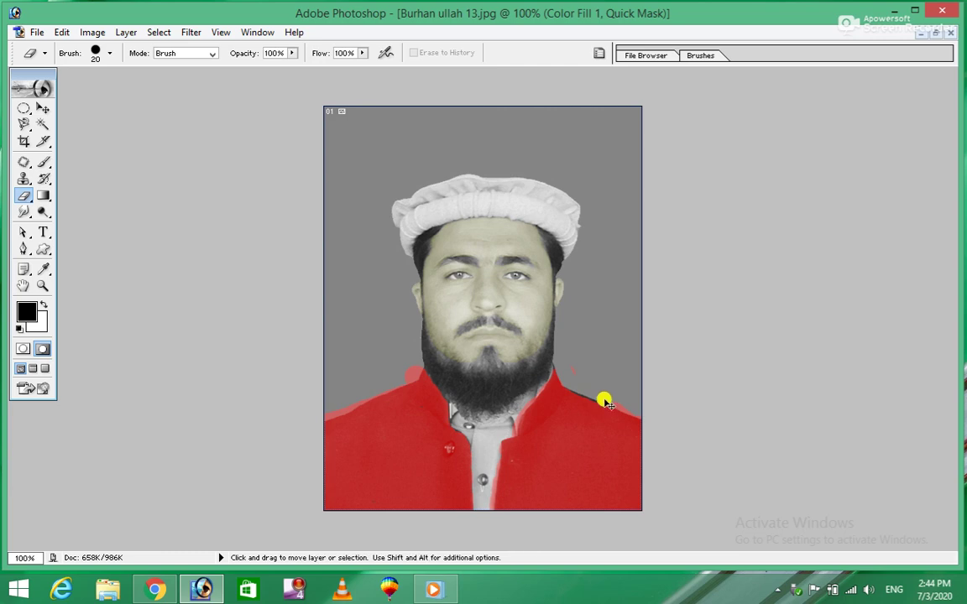
left_click(23, 124)
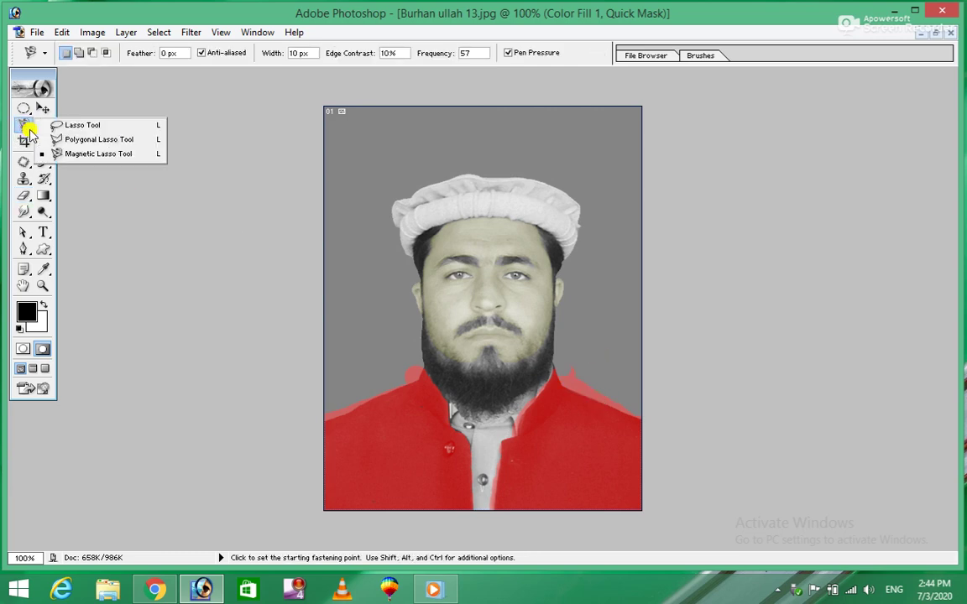
left_click(75, 139)
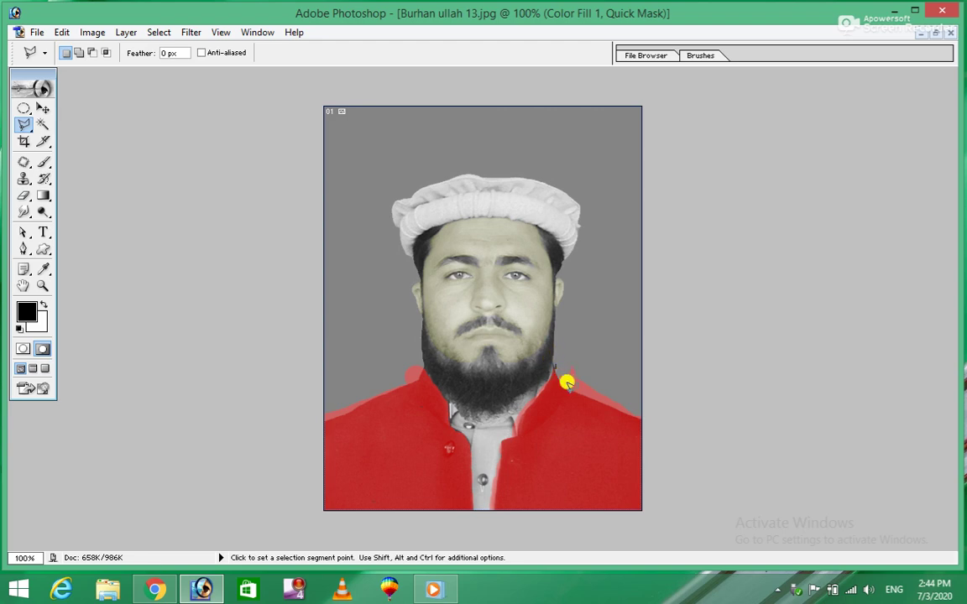
left_click(654, 422)
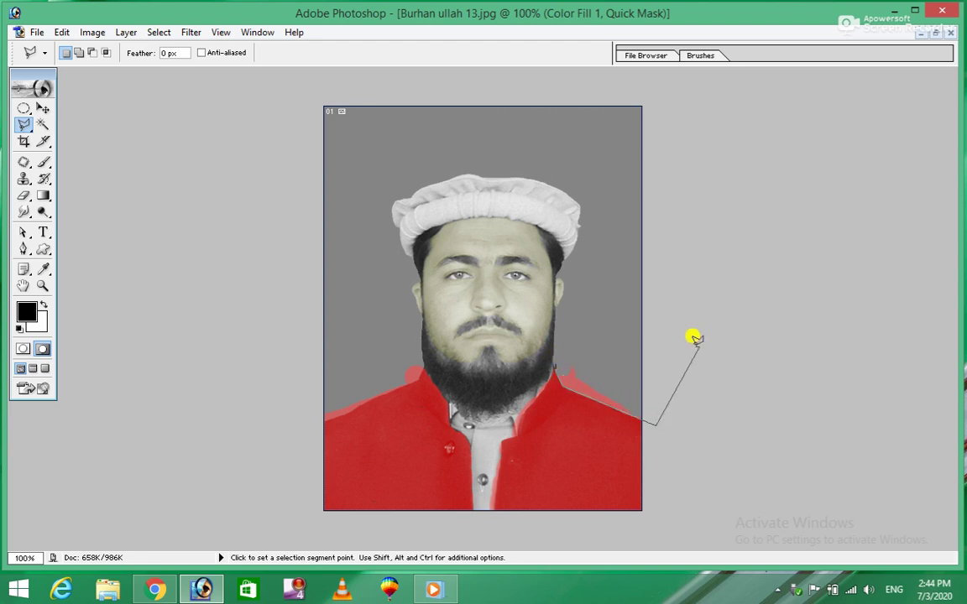
left_click(699, 346)
left_click(623, 320)
left_click(554, 355)
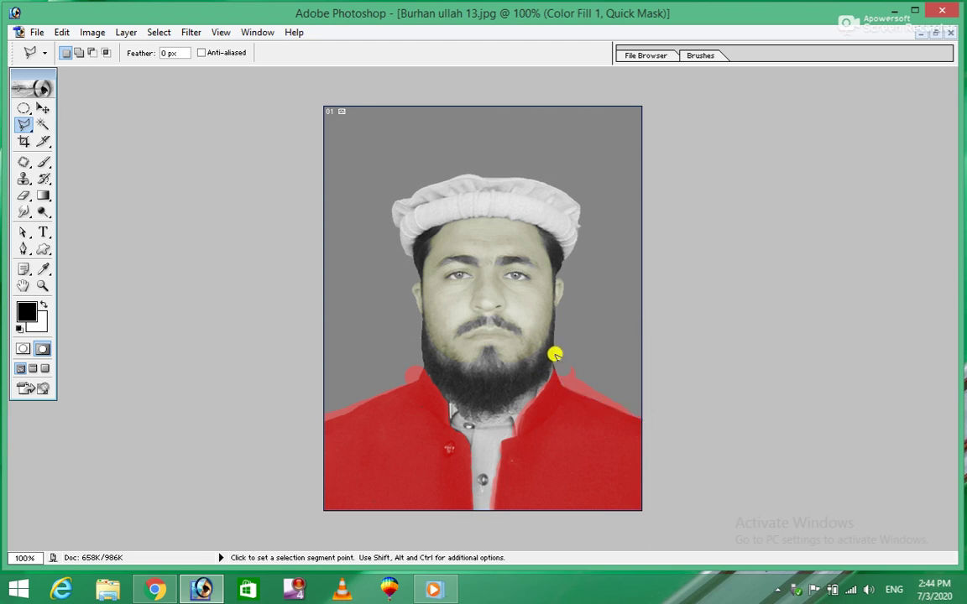
double_click(653, 379)
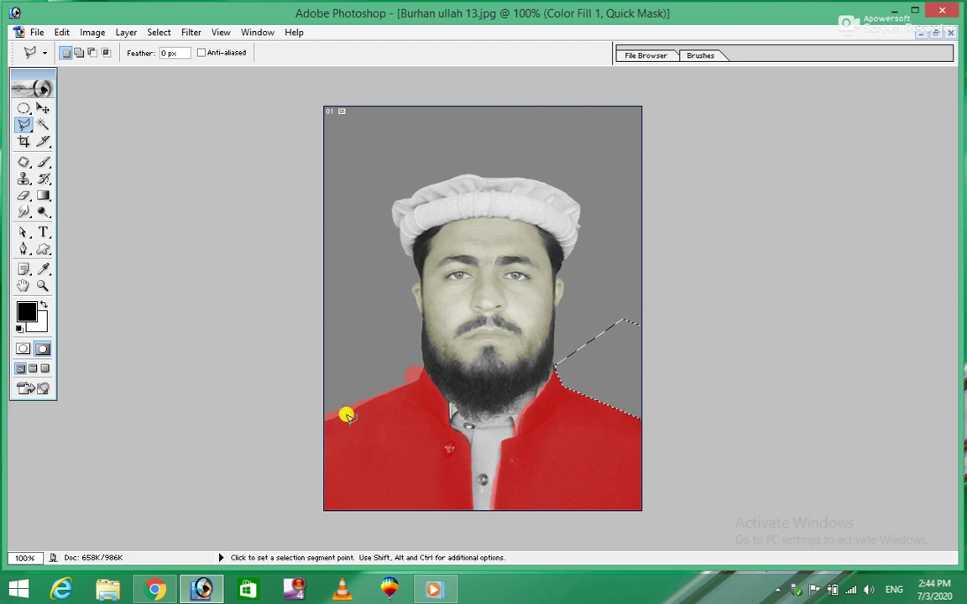
key("ctrl+d")
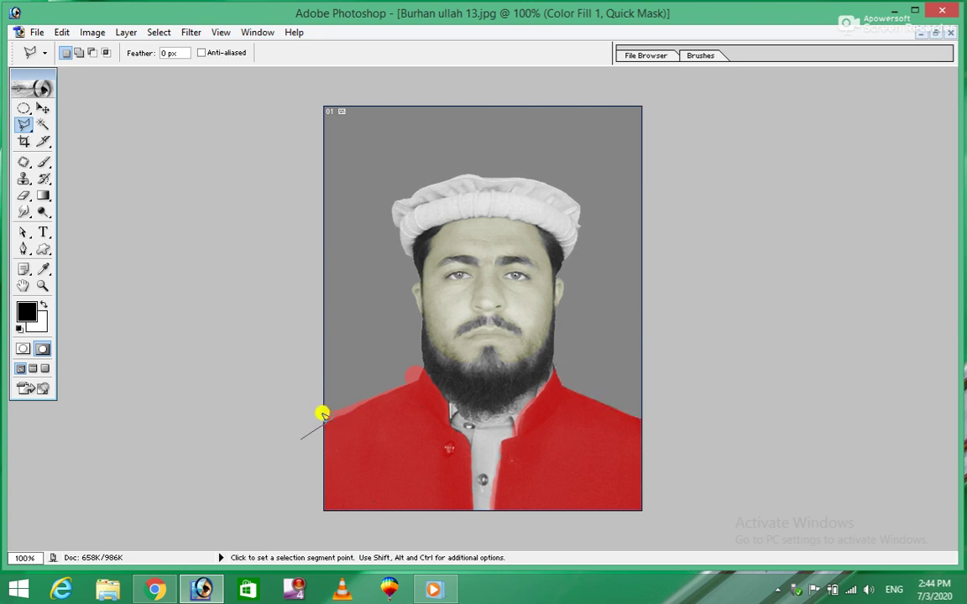
Step: Clean the stray mask above the left shoulder near the beard with a lasso selection
left_click(349, 404)
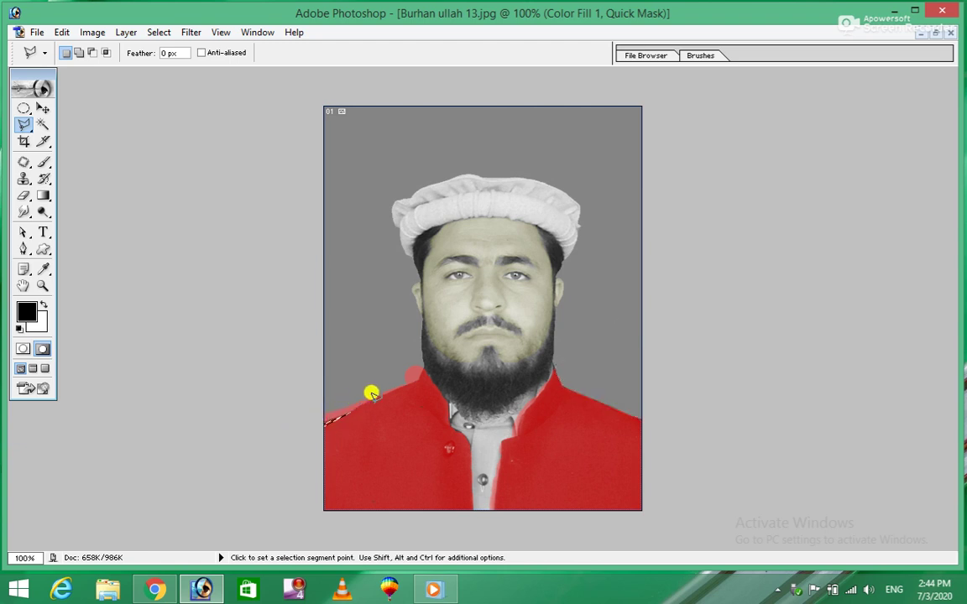
left_click(362, 344)
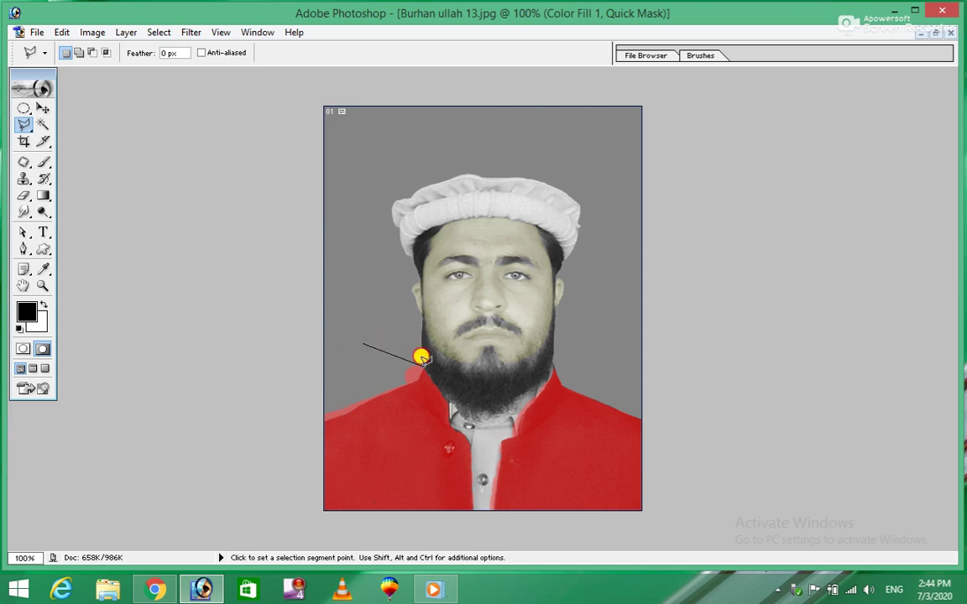
left_click(422, 367)
left_click(304, 424)
left_click(284, 328)
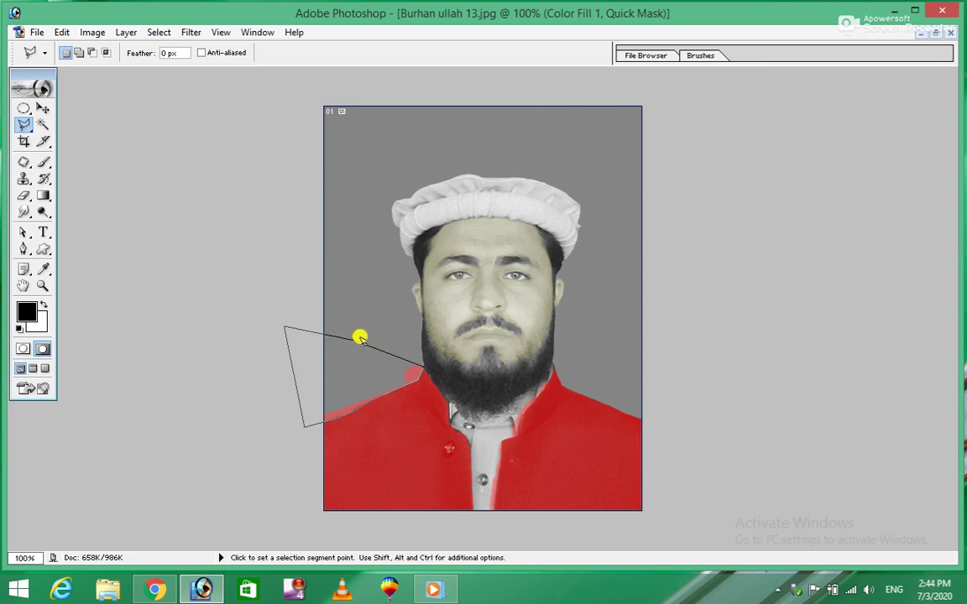
left_click(362, 338)
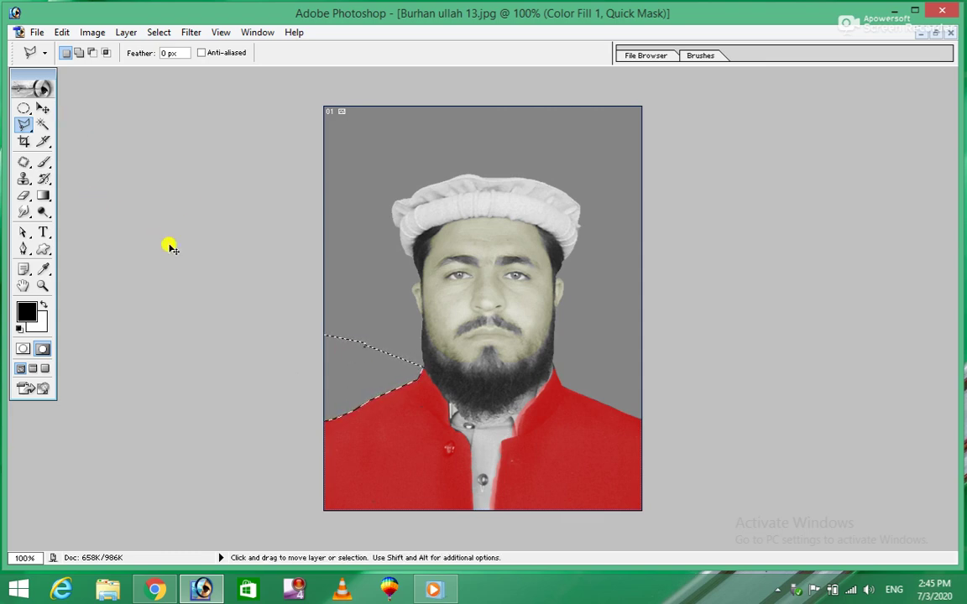
key("ctrl+d")
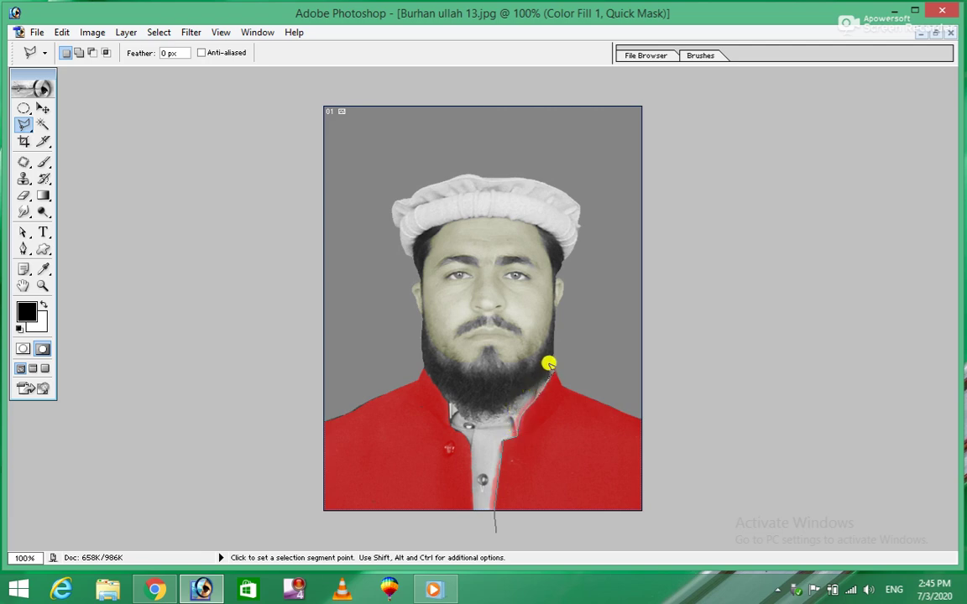
Step: Fix the mask along the beard and shirt placket with two lasso selections
left_click(528, 391)
left_click(501, 415)
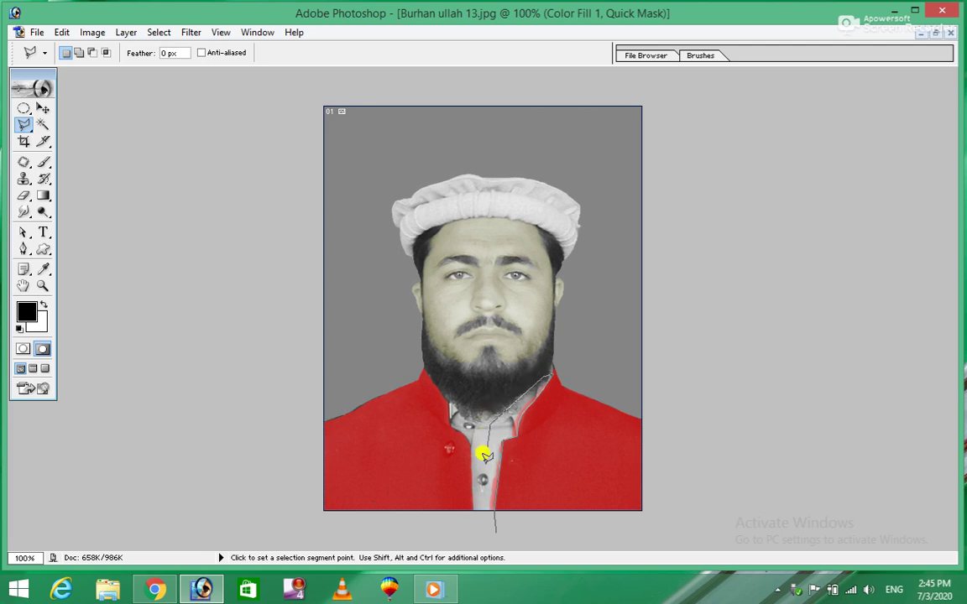
left_click(481, 530)
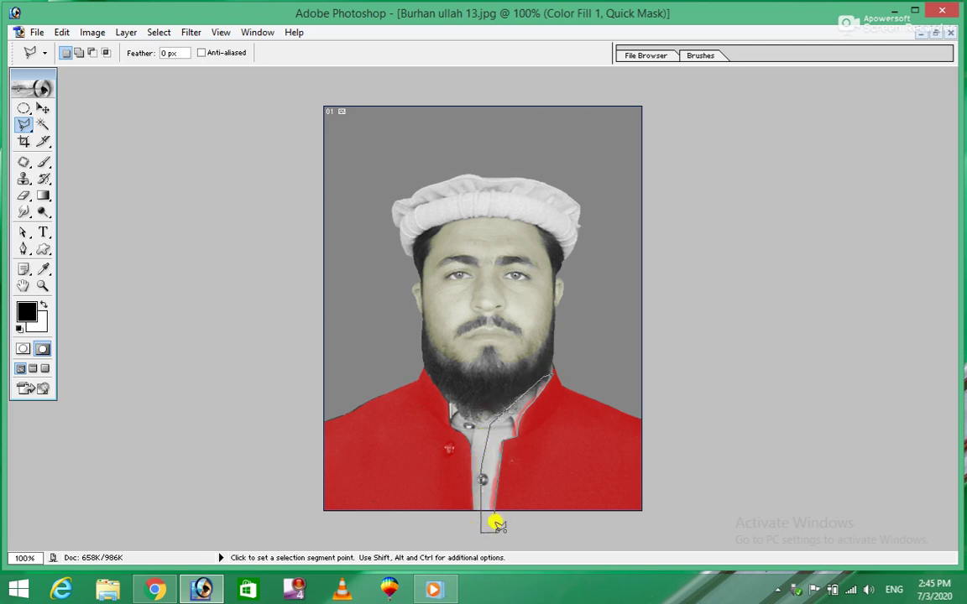
double_click(497, 526)
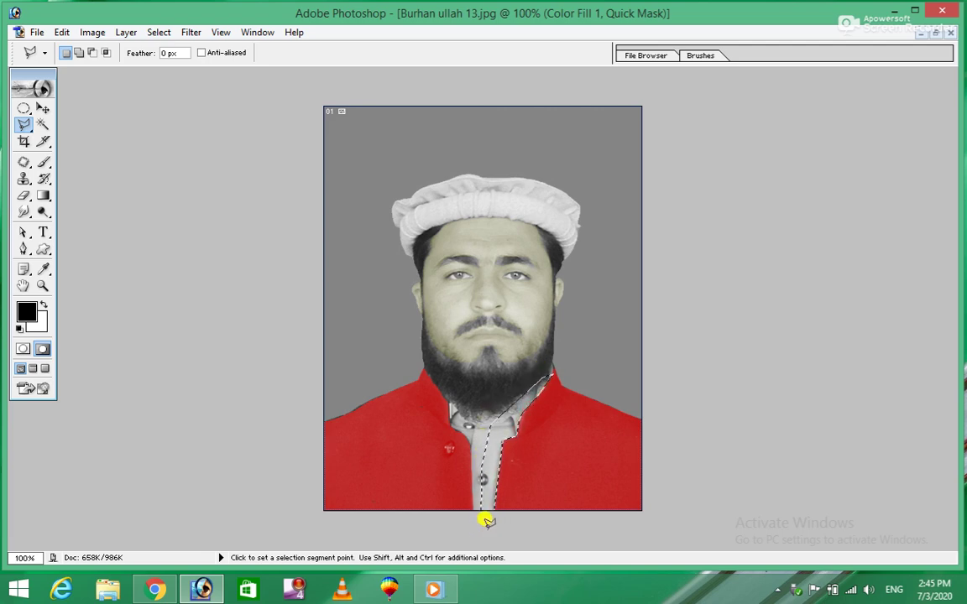
key("ctrl+d")
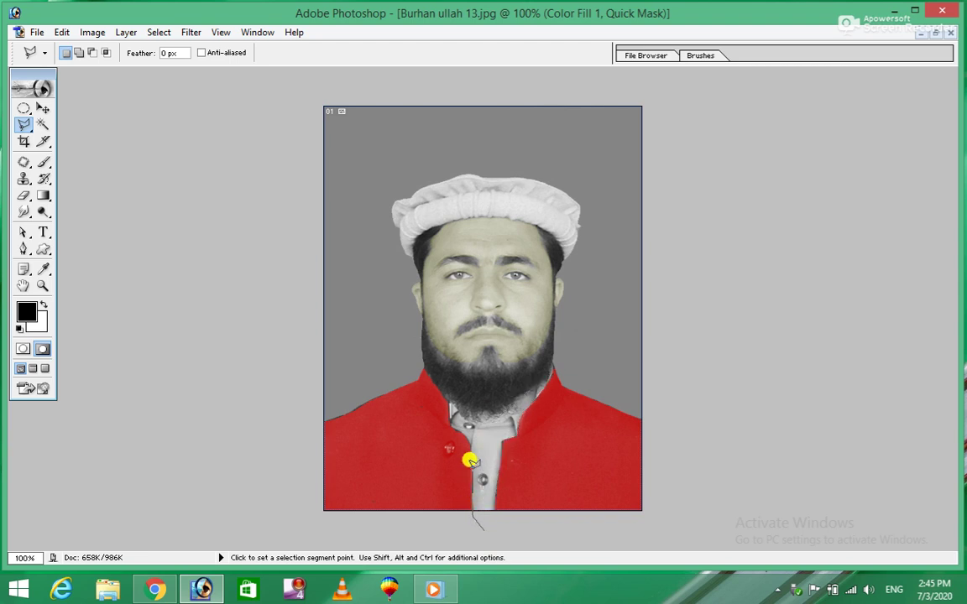
left_click(471, 434)
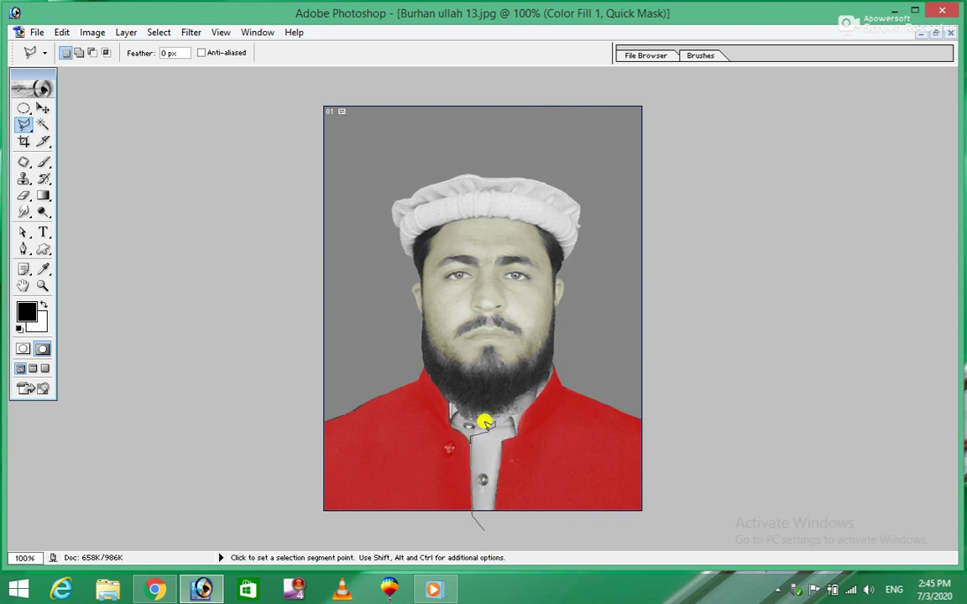
double_click(486, 488)
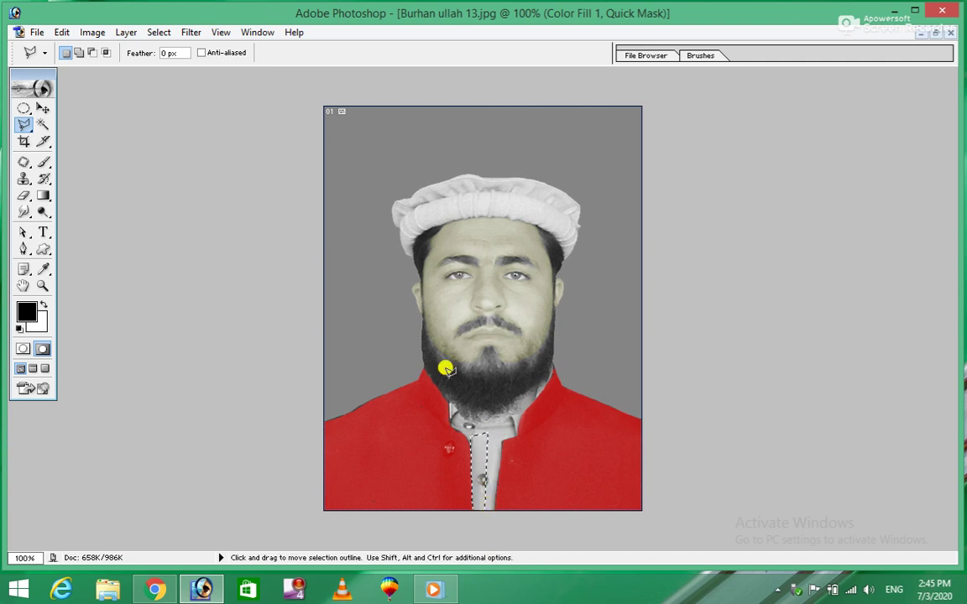
key("ctrl+d")
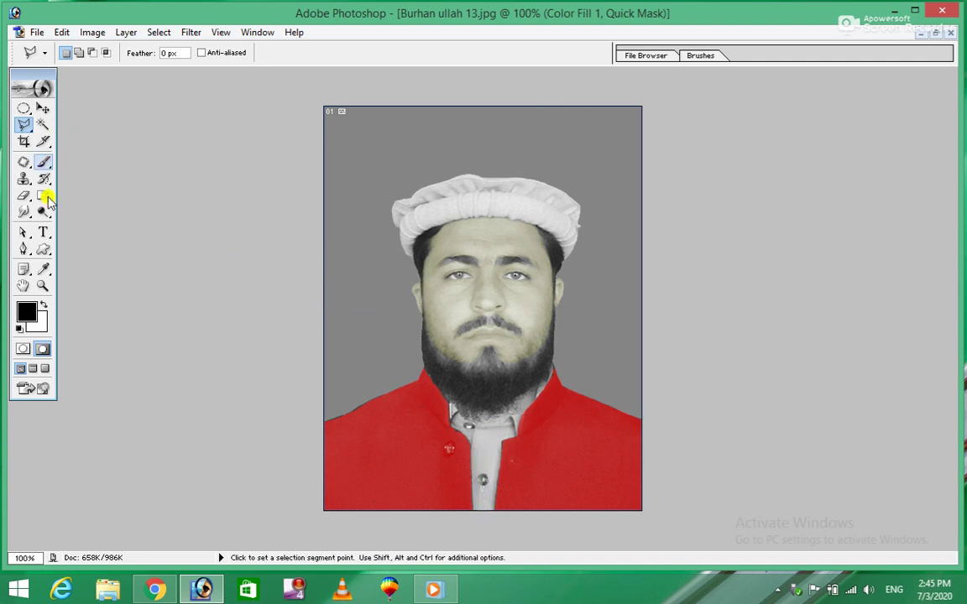
Step: Invert the coat mask selection and fill it with a Soft Light blue (0C5FDB) Color Fill 2
left_click(22, 349)
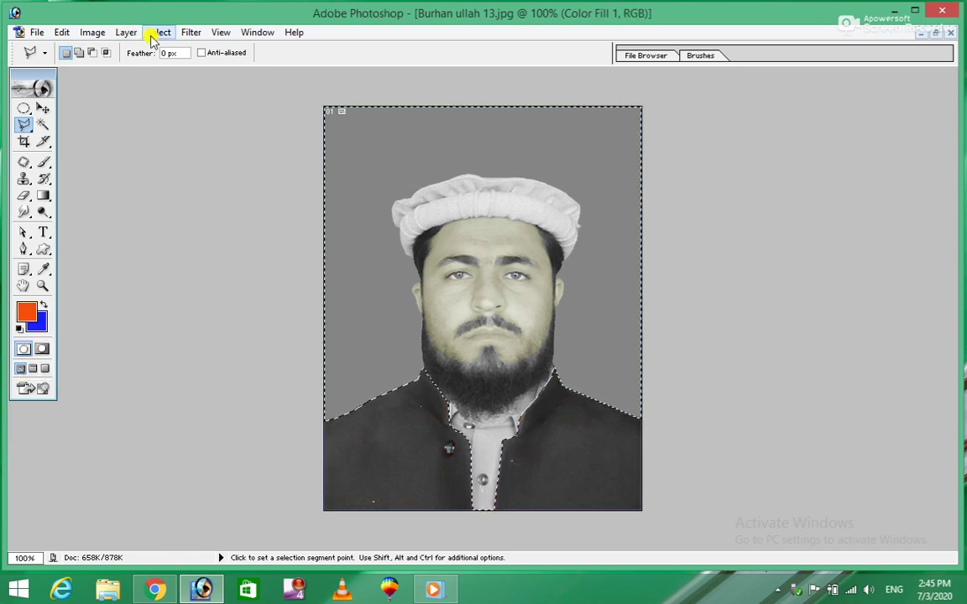
left_click(152, 35)
left_click(187, 99)
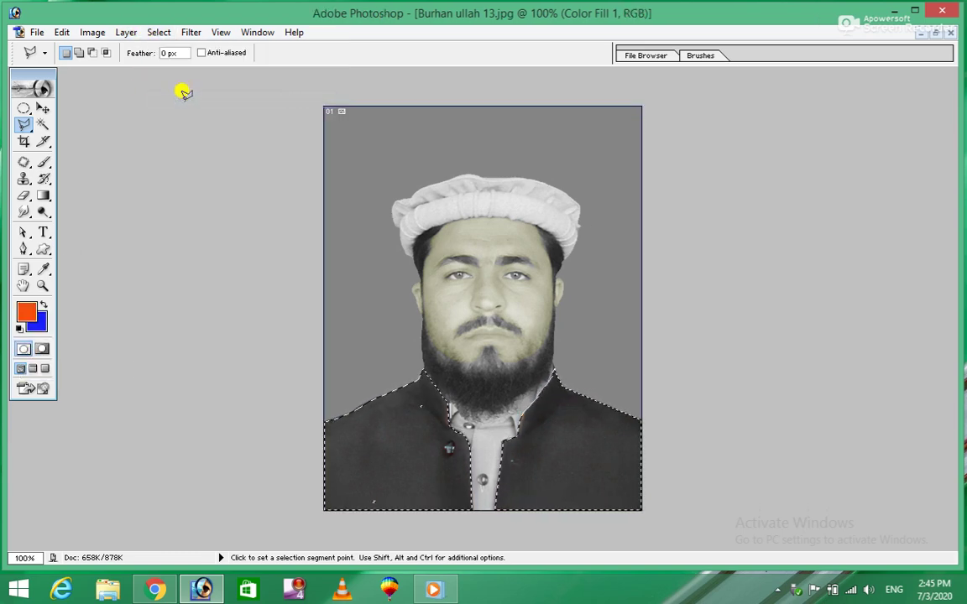
left_click(126, 32)
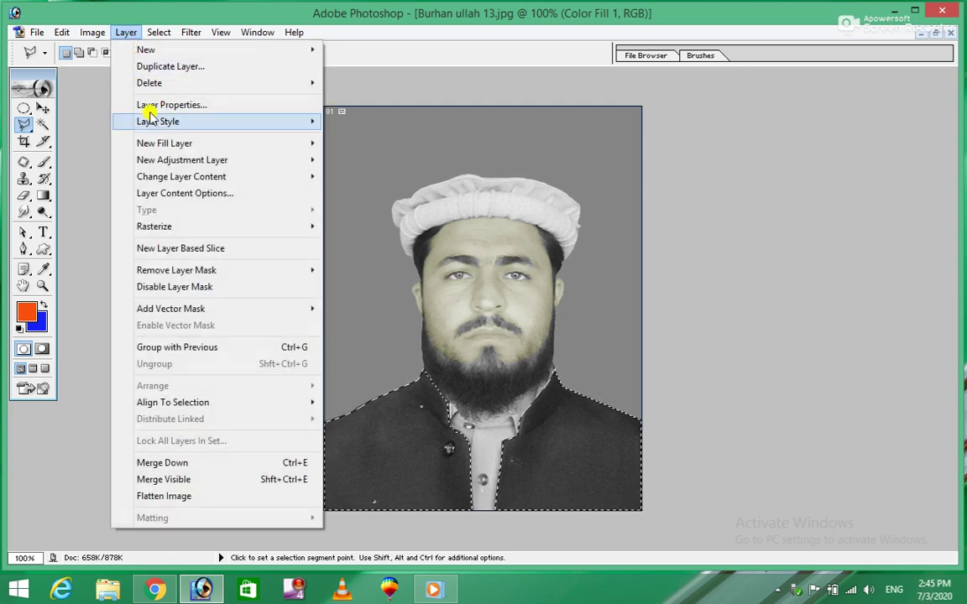
mouse_move(165, 143)
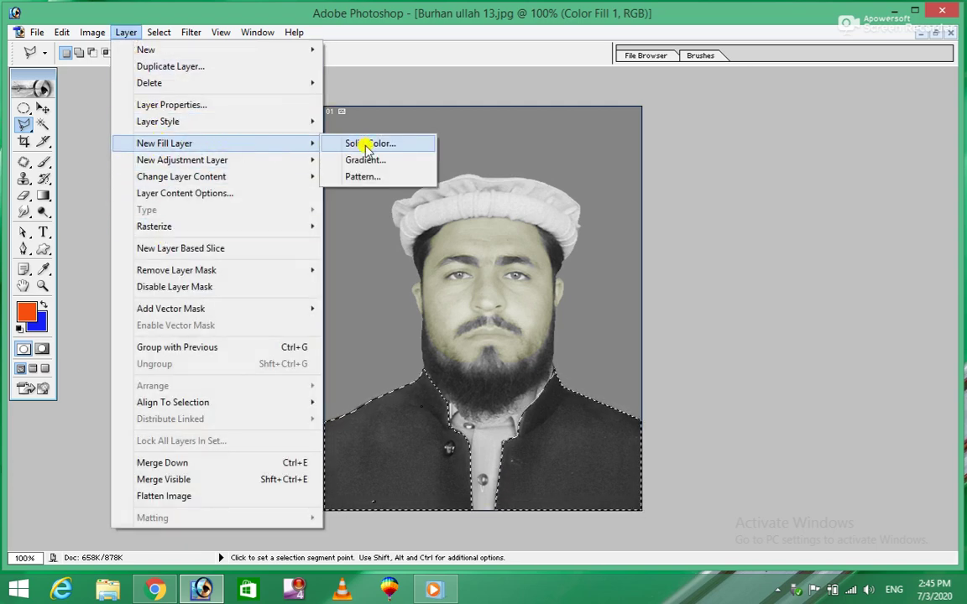
left_click(366, 146)
left_click(445, 336)
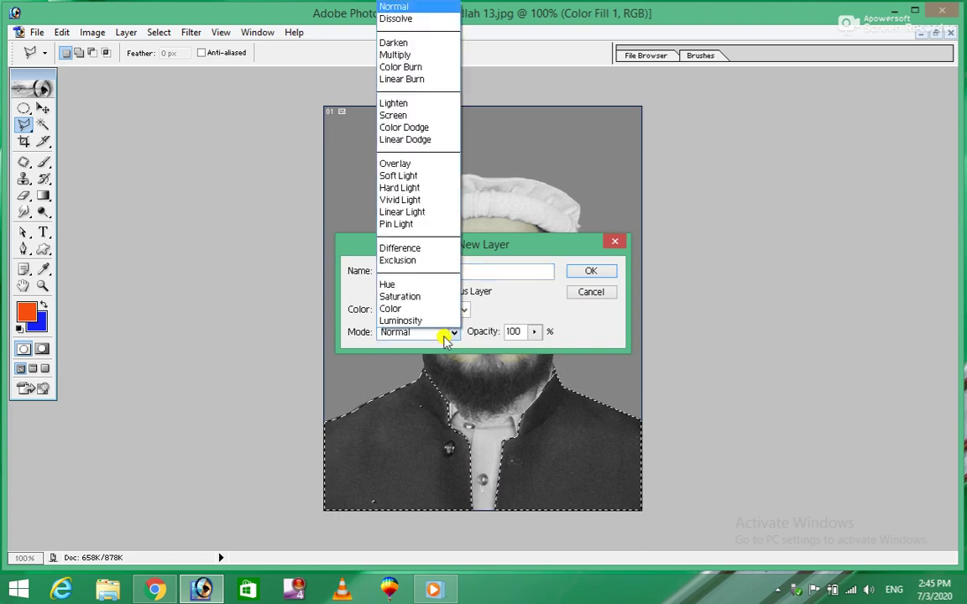
left_click(399, 175)
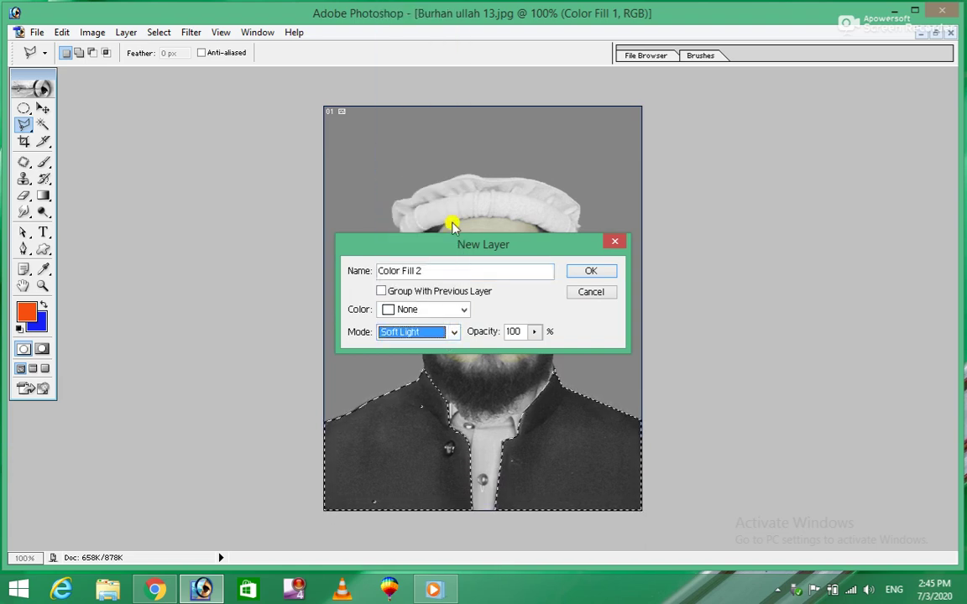
left_click(587, 272)
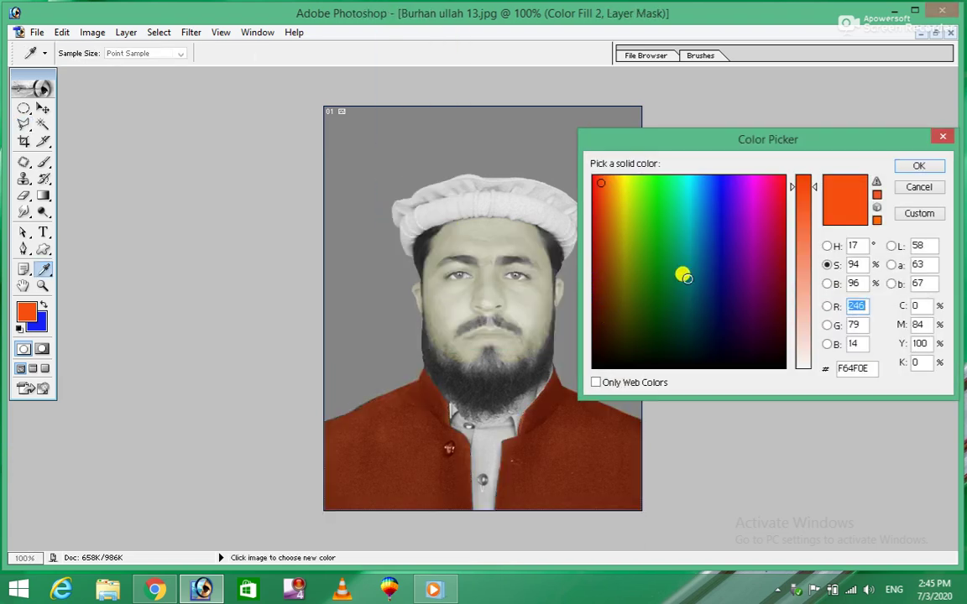
mouse_move(618, 199)
left_mouse_down()
mouse_move(714, 191)
mouse_move(695, 218)
mouse_move(706, 203)
left_mouse_up()
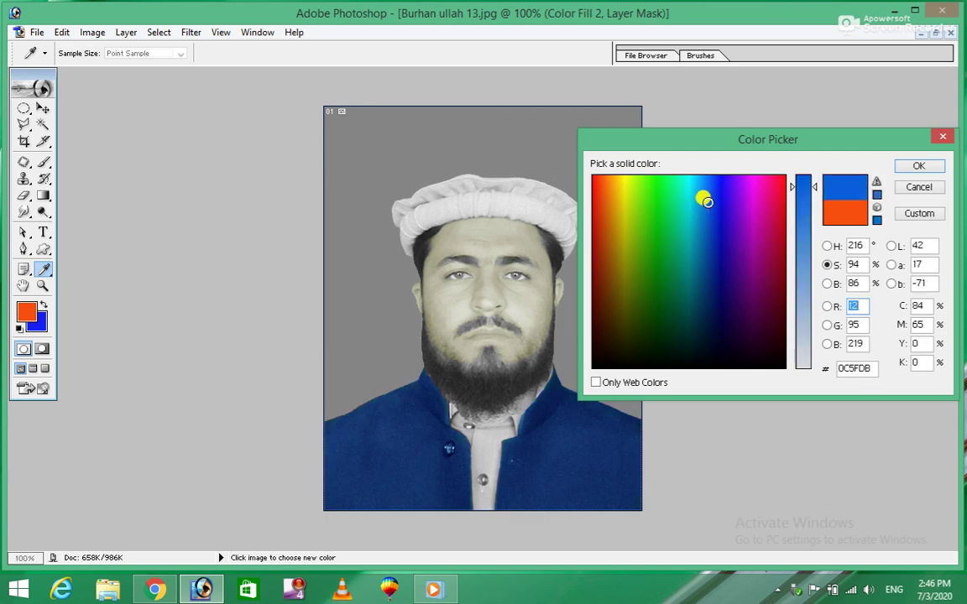
left_click(909, 170)
Step: Dismiss a stray lasso's no-pixels warning and zoom to 400% on the eyes
key("l")
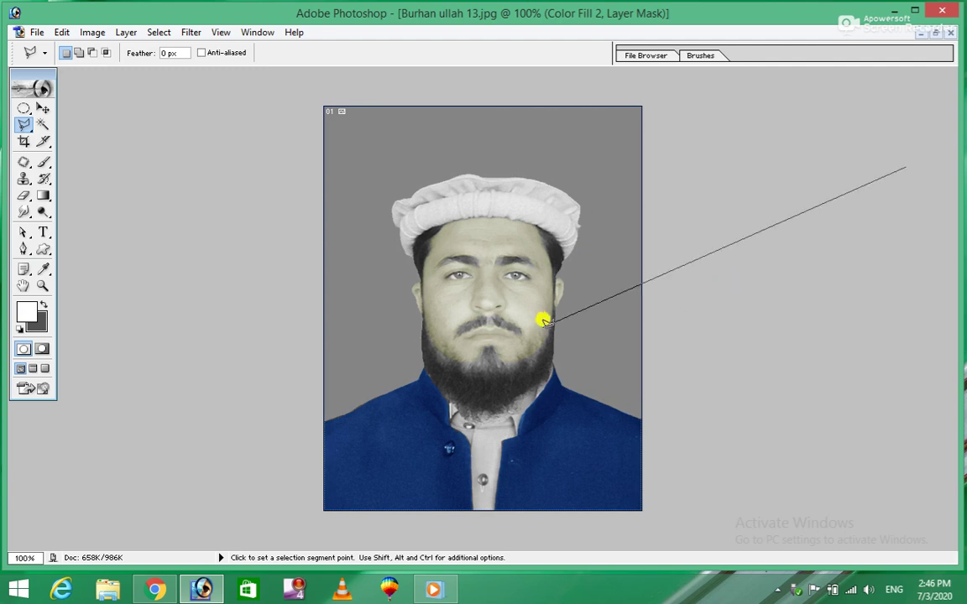
double_click(699, 277)
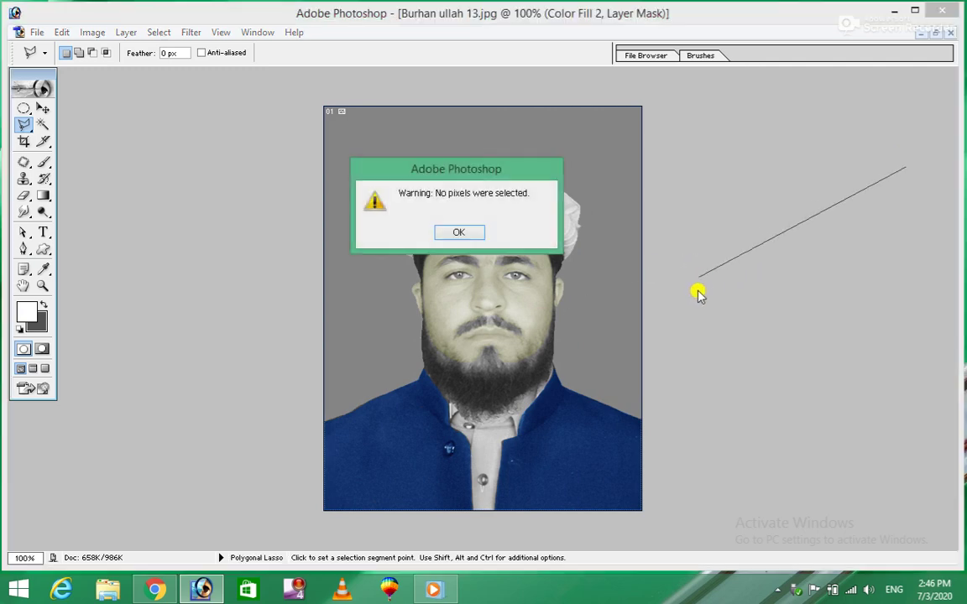
left_click(449, 233)
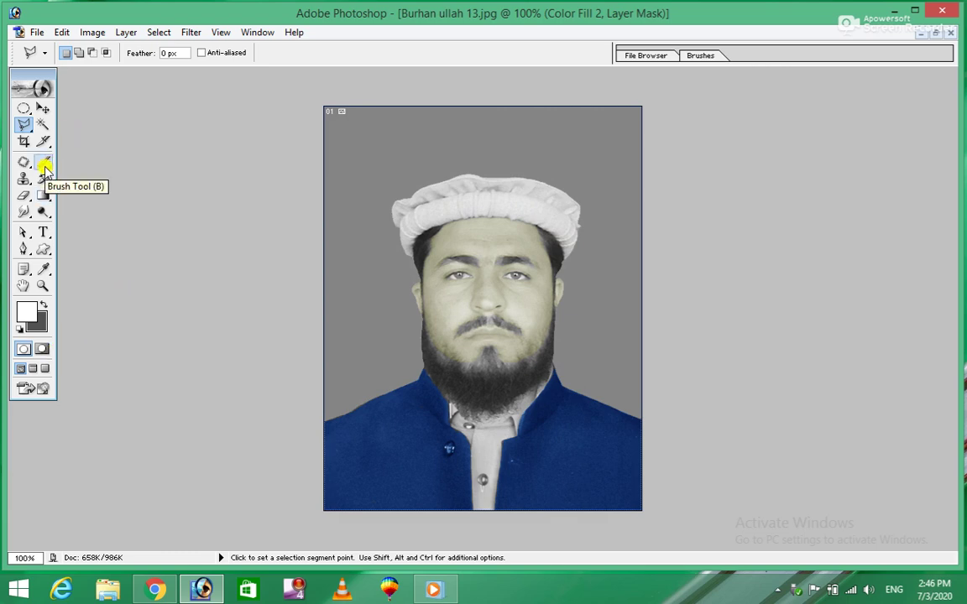
key("ctrl+plus")
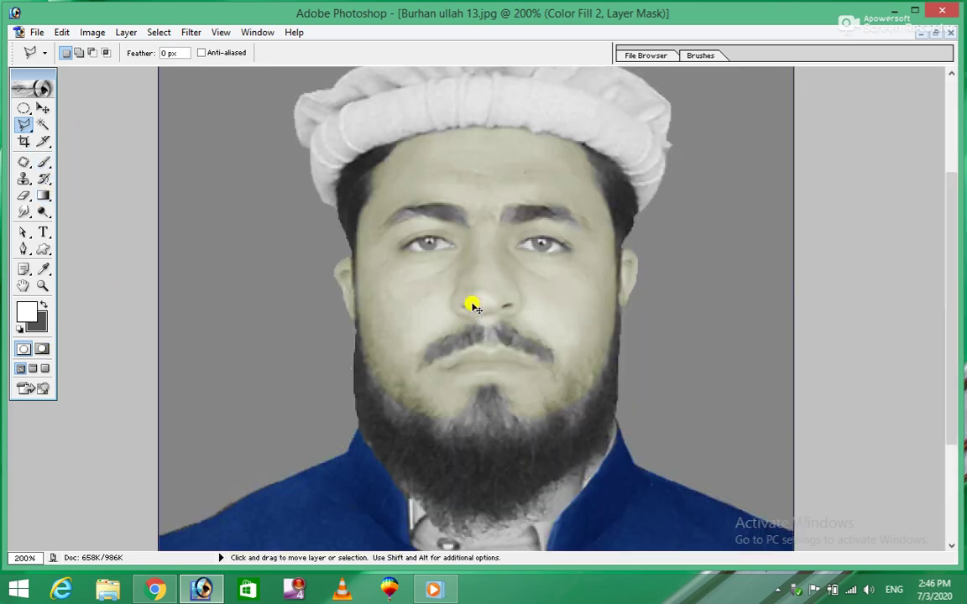
key("ctrl+plus")
key("ctrl+plus")
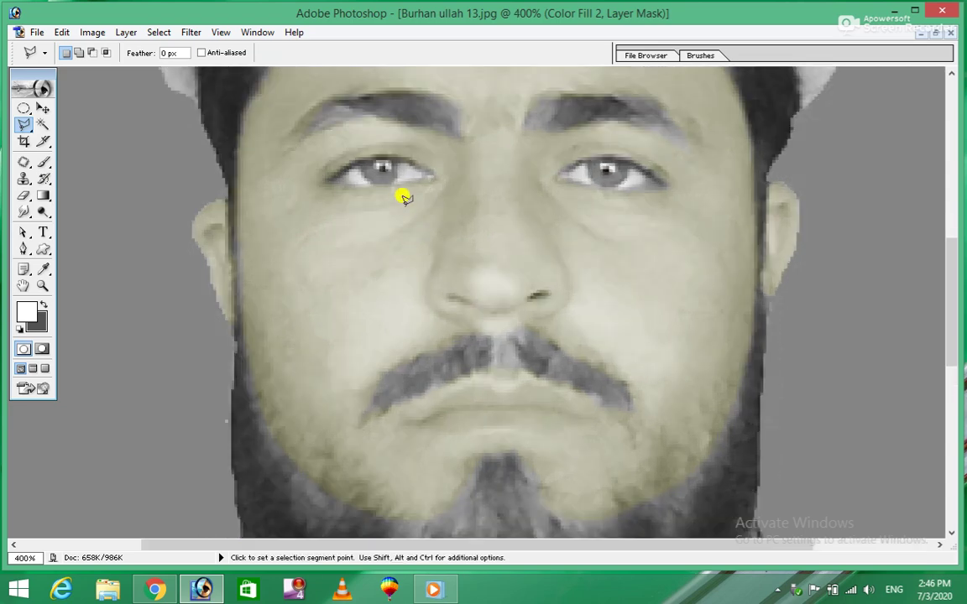
left_click_drag(401, 199, 405, 325)
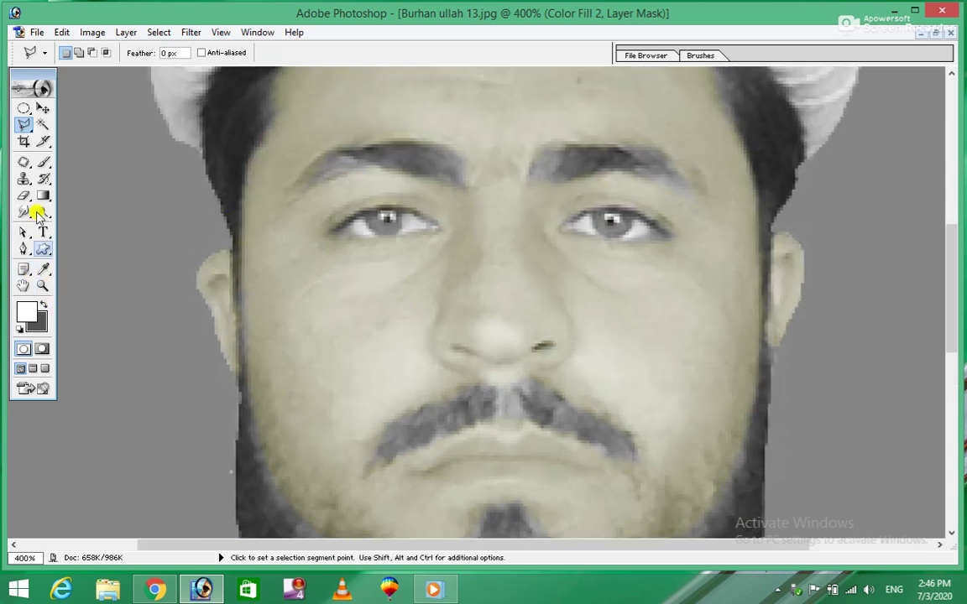
Step: Paint quick mask over both irises with a smaller brush and convert it to a selection
left_click(44, 163)
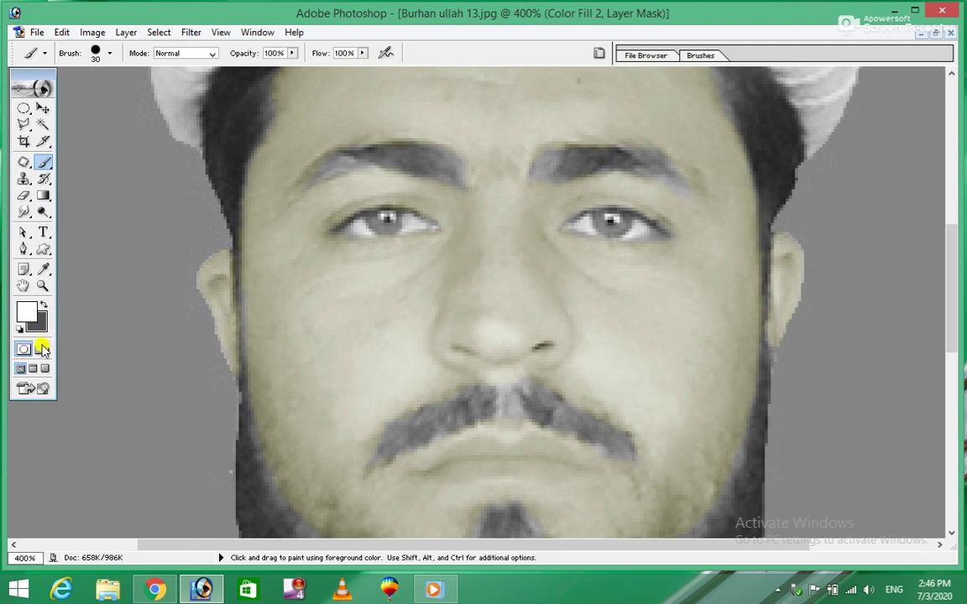
left_click(42, 348)
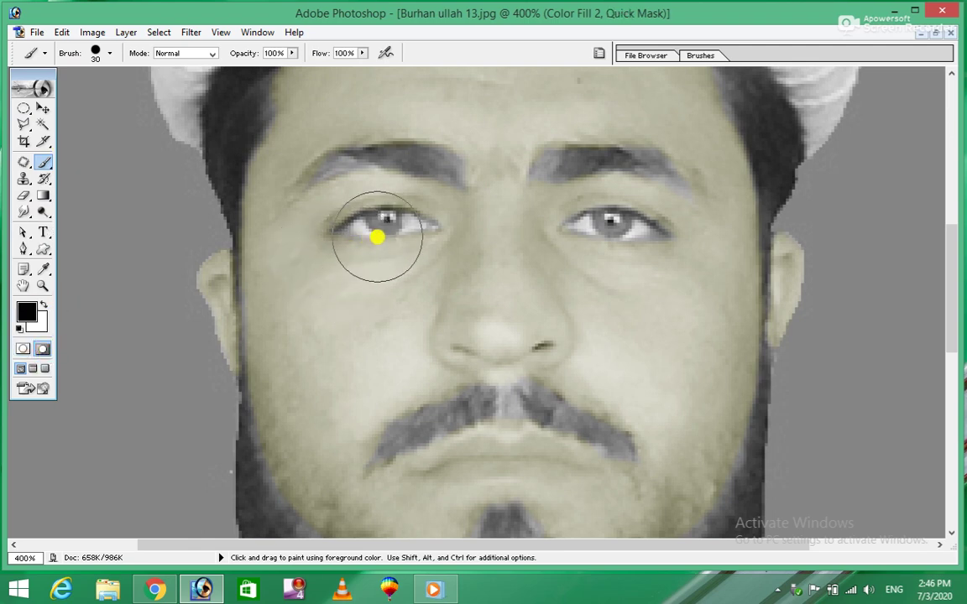
key("bracketleft")
key("bracketleft")
key("bracketleft")
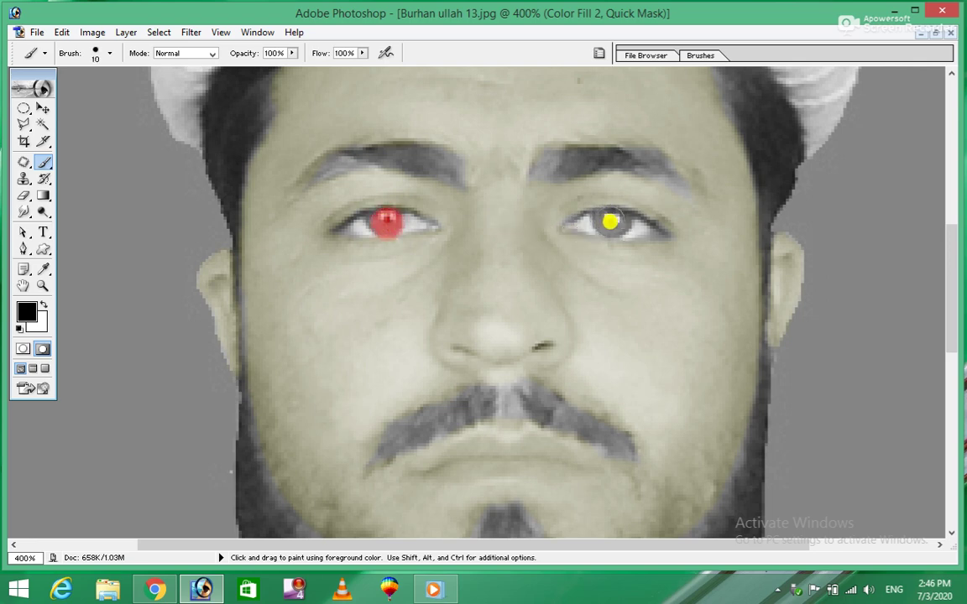
left_click(23, 348)
left_click(157, 32)
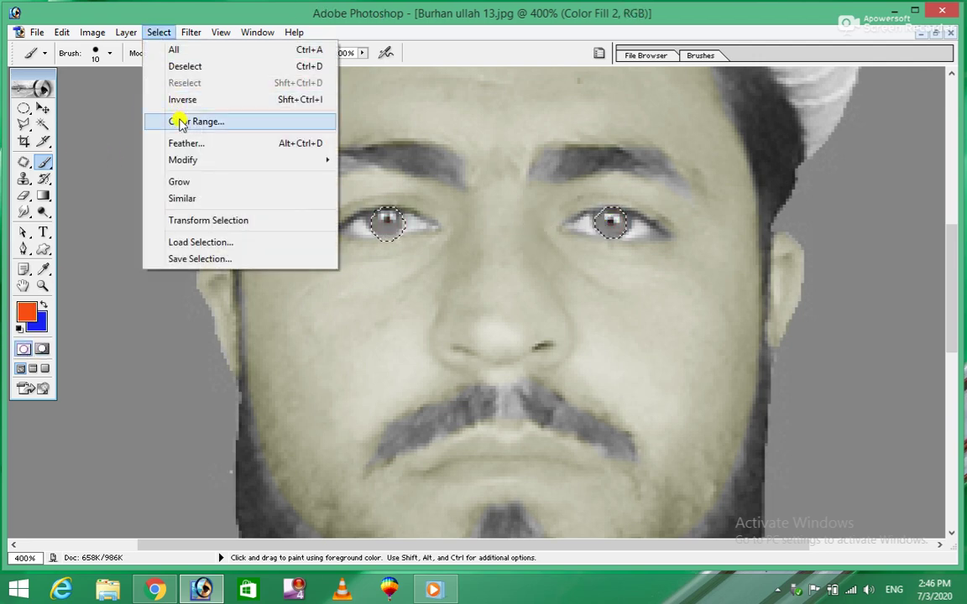
Step: Add a Soft Light solid colour fill layer, Color Fill 3, for the irises
left_click(185, 99)
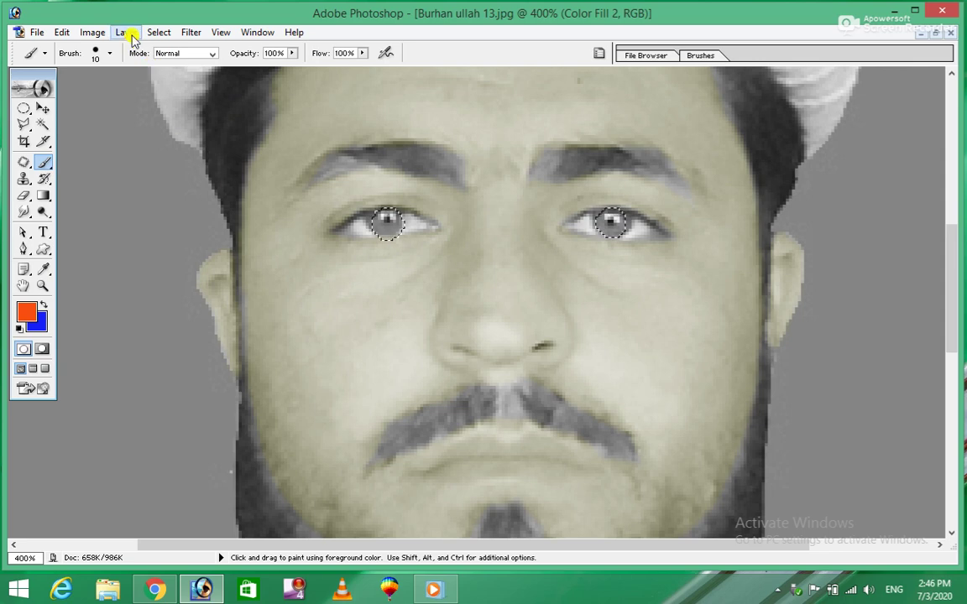
left_click(131, 36)
mouse_move(165, 143)
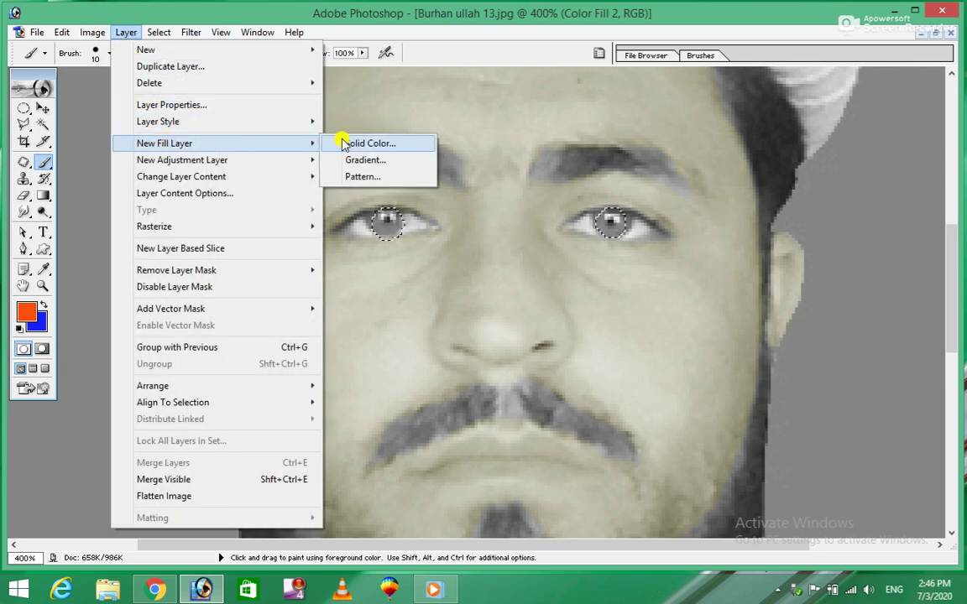
left_click(345, 143)
left_click(435, 332)
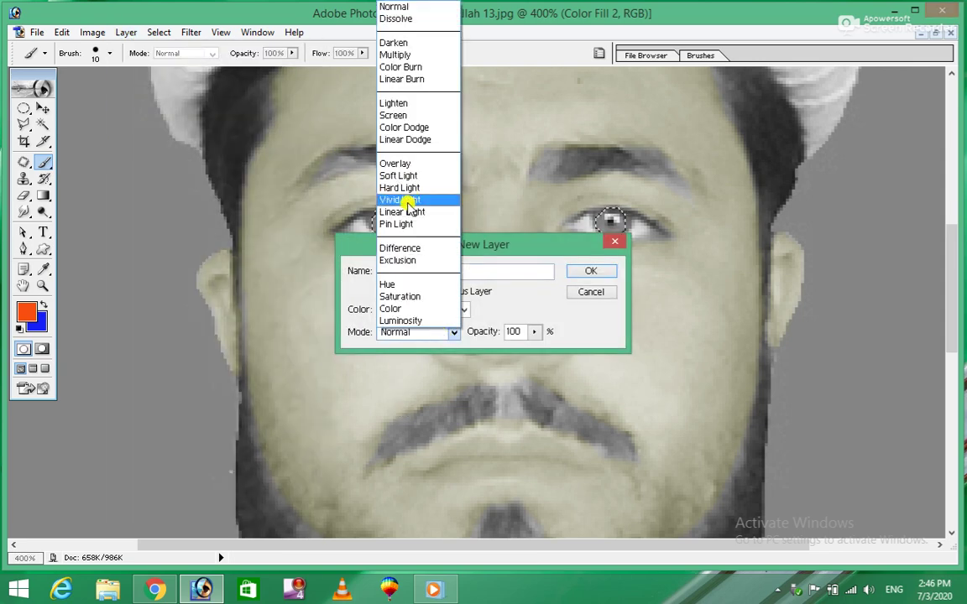
left_click(399, 175)
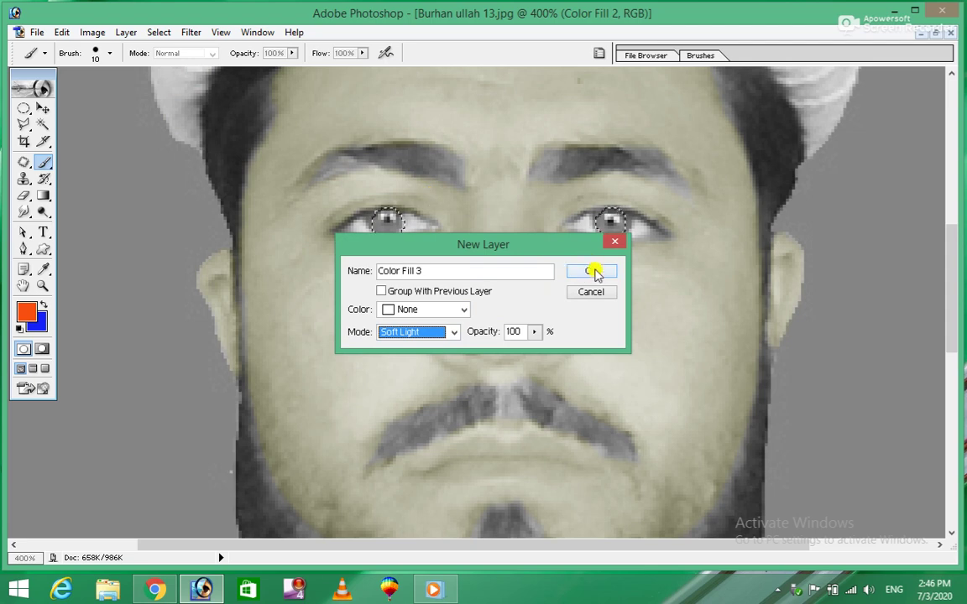
left_click(594, 272)
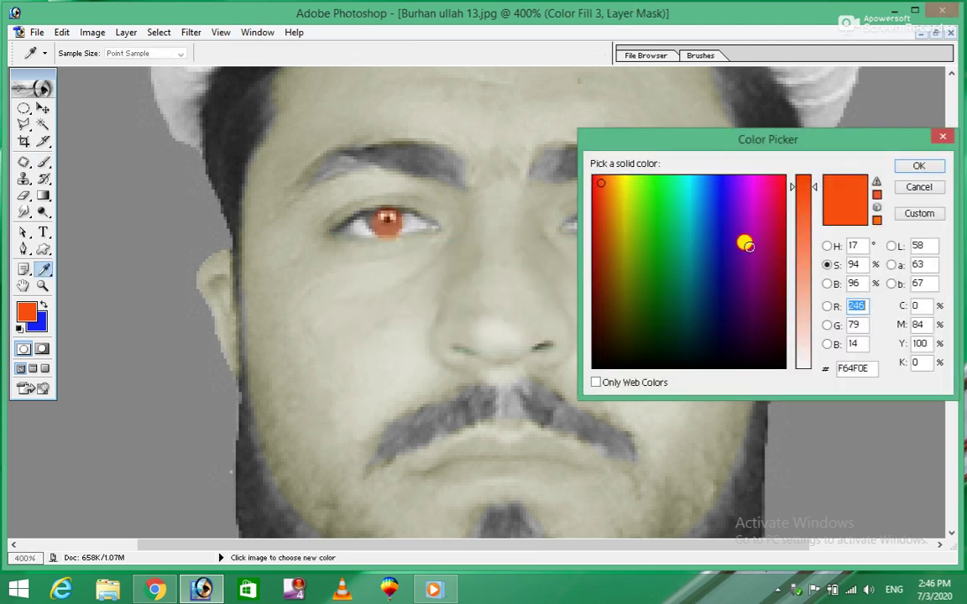
Step: Set the iris fill to dark grey-brown 53524C and reset the default colours
left_click(727, 260)
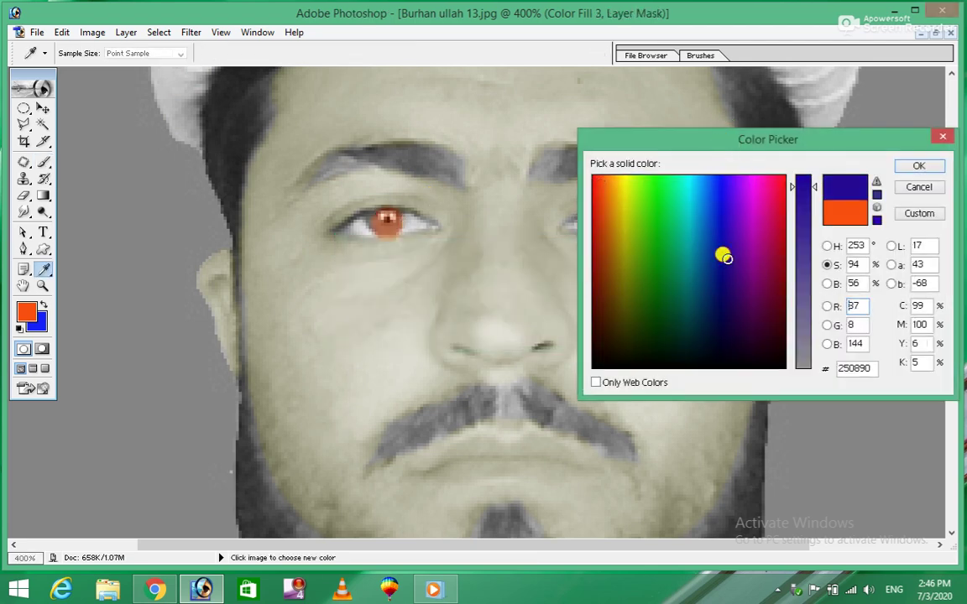
left_click(695, 185)
mouse_move(696, 177)
left_mouse_down()
mouse_move(627, 197)
mouse_move(619, 177)
left_mouse_up()
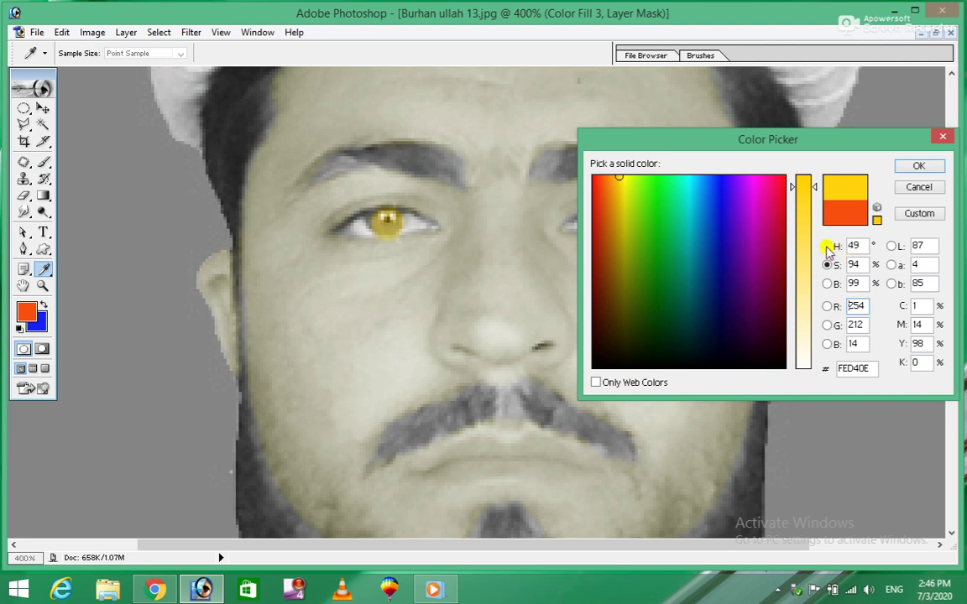
left_click(827, 247)
left_click(629, 188)
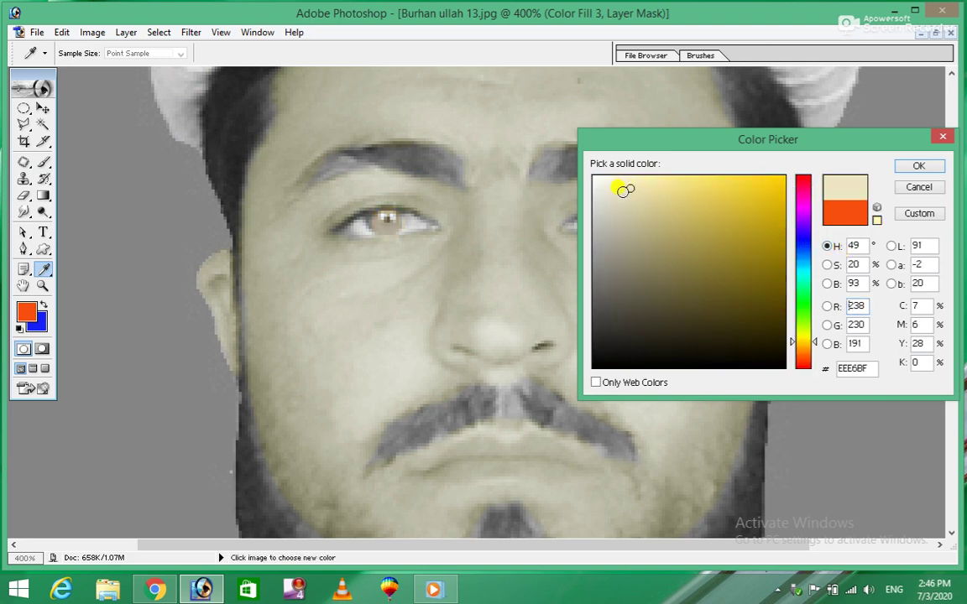
mouse_move(629, 189)
left_mouse_down()
mouse_move(613, 177)
mouse_move(630, 222)
mouse_move(610, 302)
left_mouse_up()
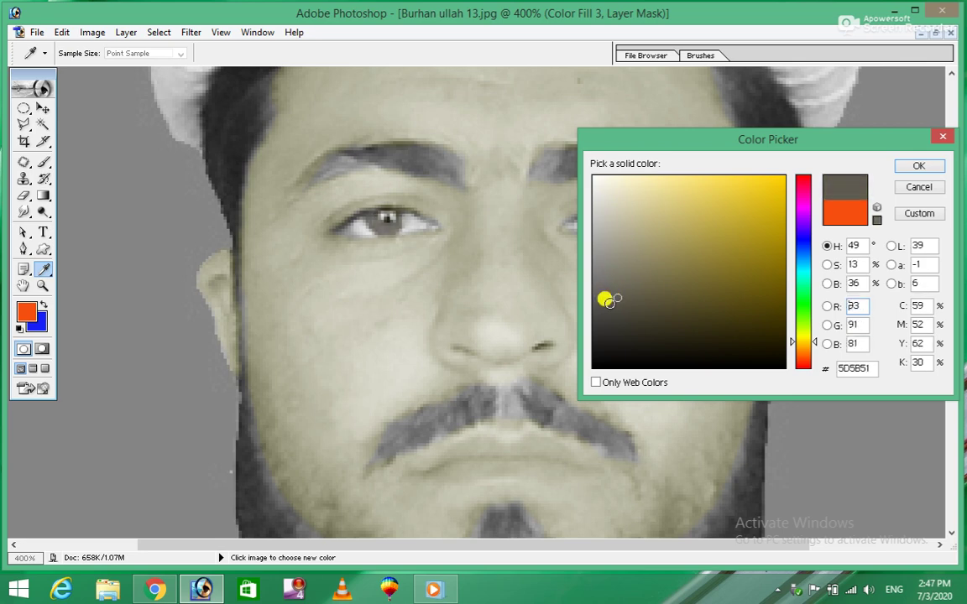
left_click(917, 166)
key("d")
key("b")
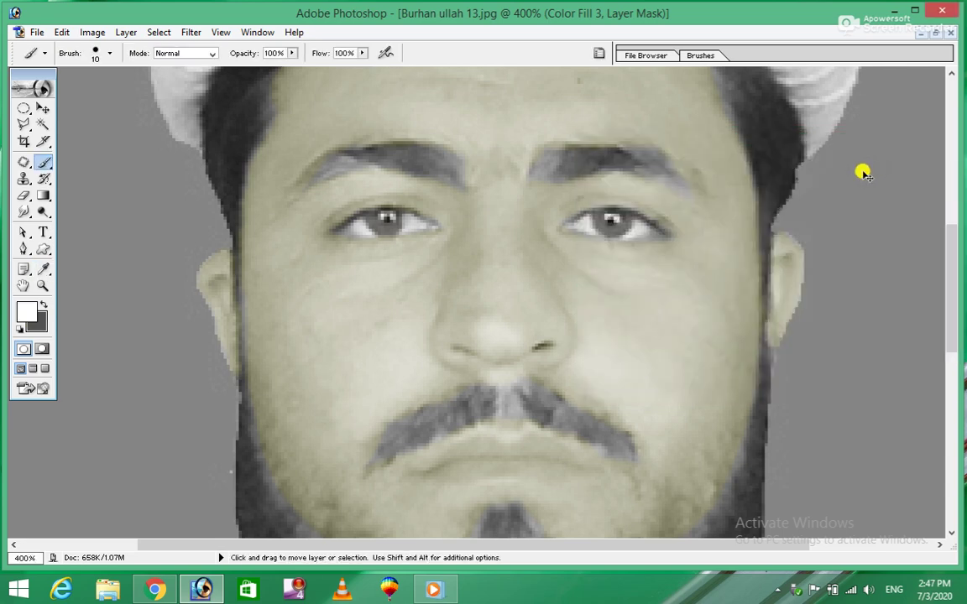
Step: Zoom in on the cap in Quick Mask and paint mask over its band, edges and top with a larger brush
key("ctrl+alt+0")
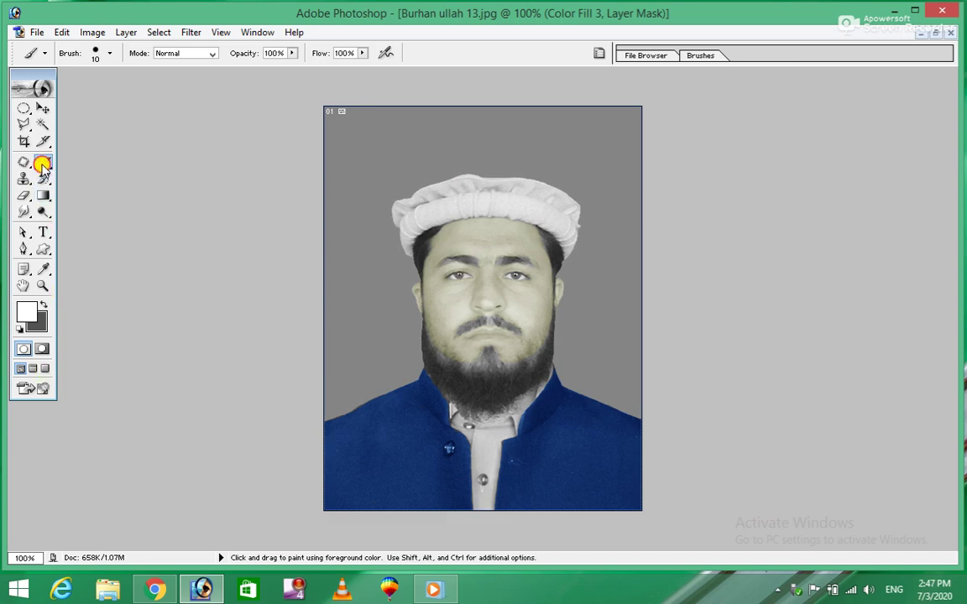
left_click(42, 350)
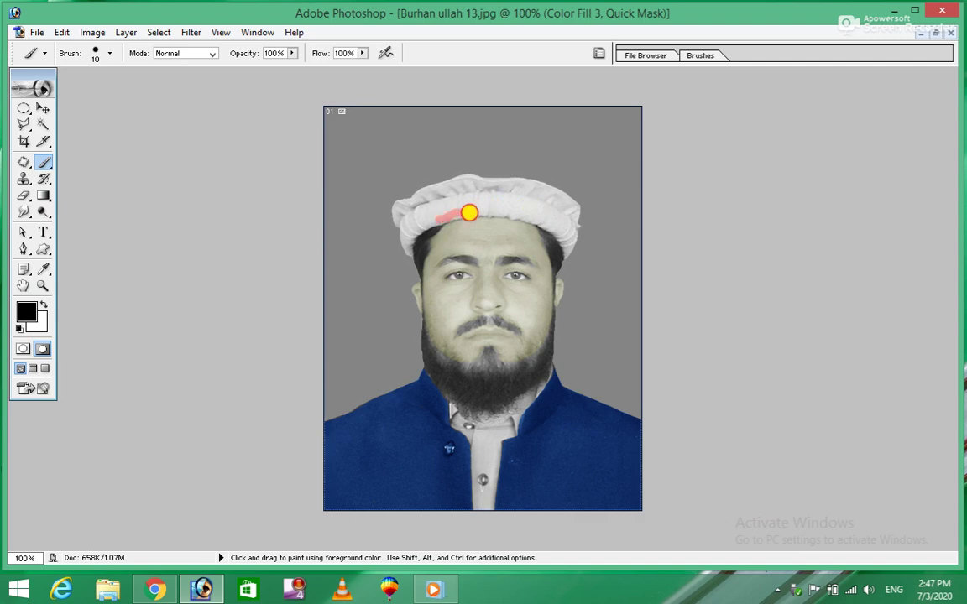
key("ctrl+plus")
key("ctrl+plus")
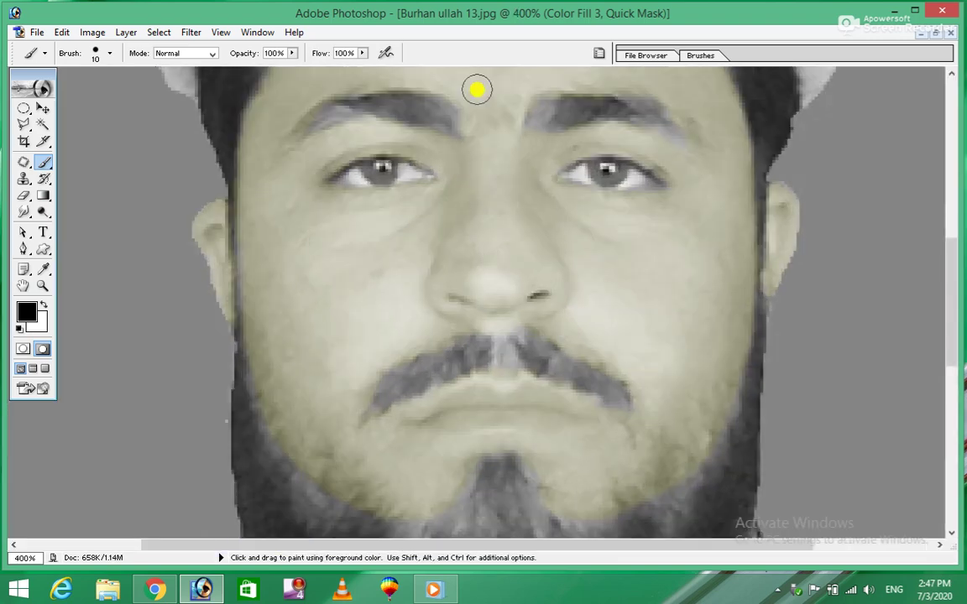
left_click_drag(475, 86, 525, 421)
mouse_move(395, 332)
left_mouse_down()
mouse_move(578, 326)
mouse_move(679, 344)
mouse_move(746, 370)
mouse_move(831, 428)
mouse_move(852, 479)
mouse_move(846, 501)
mouse_move(878, 409)
mouse_move(887, 306)
mouse_move(864, 272)
mouse_move(762, 207)
mouse_move(681, 193)
mouse_move(434, 171)
mouse_move(295, 211)
mouse_move(245, 248)
mouse_move(189, 265)
mouse_move(162, 287)
mouse_move(152, 317)
mouse_move(183, 376)
mouse_move(183, 449)
mouse_move(222, 510)
mouse_move(224, 460)
mouse_move(254, 394)
mouse_move(323, 356)
left_mouse_up()
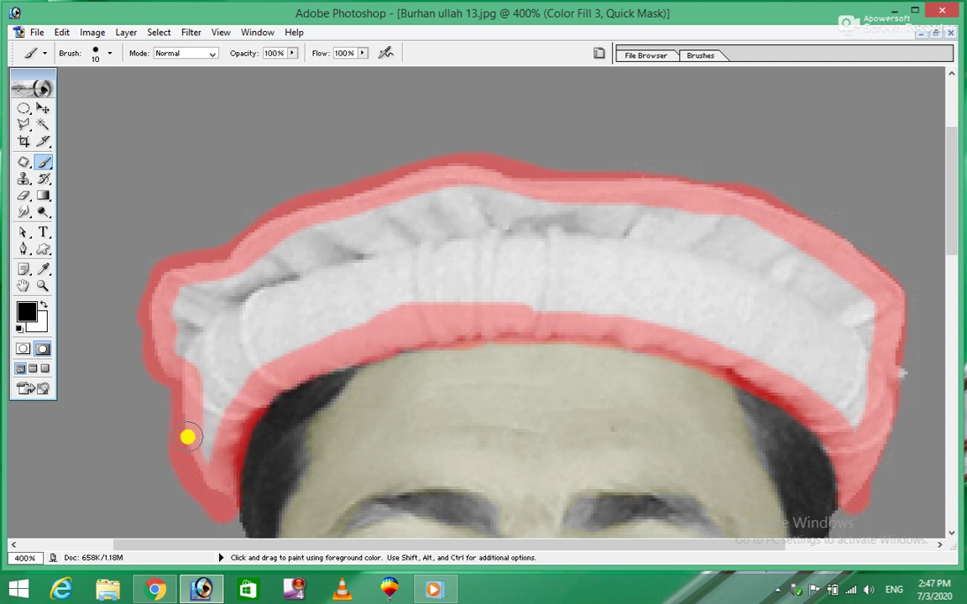
mouse_move(188, 435)
left_mouse_down()
mouse_move(211, 446)
mouse_move(303, 339)
mouse_move(201, 464)
mouse_move(224, 367)
mouse_move(189, 339)
mouse_move(199, 288)
left_mouse_up()
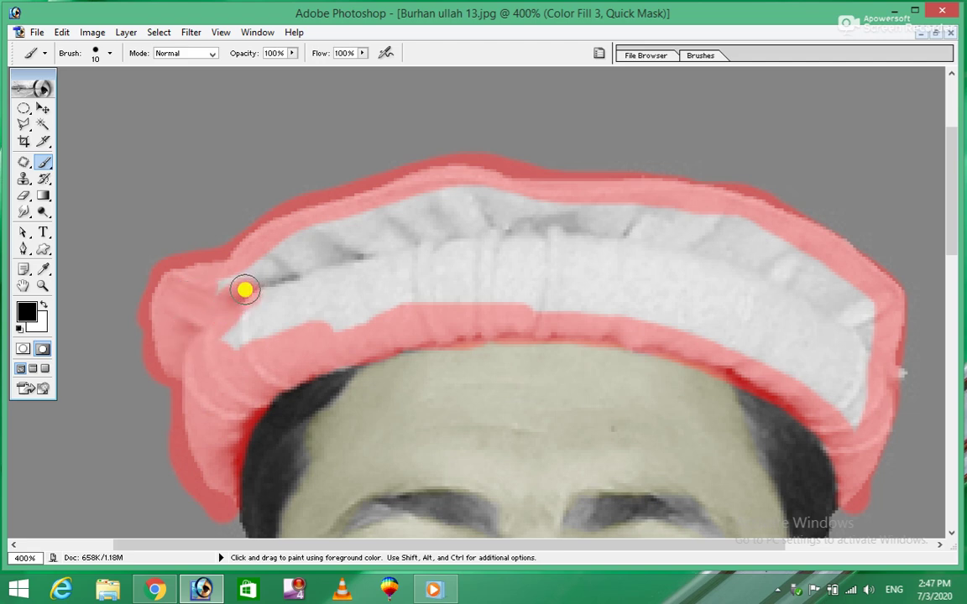
key("bracketright")
key("bracketright")
mouse_move(261, 281)
left_mouse_down()
mouse_move(230, 312)
mouse_move(304, 291)
mouse_move(281, 284)
mouse_move(348, 297)
mouse_move(362, 249)
mouse_move(431, 266)
mouse_move(459, 227)
mouse_move(475, 277)
mouse_move(517, 229)
mouse_move(584, 270)
mouse_move(546, 274)
mouse_move(686, 290)
mouse_move(858, 396)
left_mouse_up()
mouse_move(845, 344)
left_mouse_down()
mouse_move(760, 287)
mouse_move(628, 227)
left_mouse_up()
mouse_move(777, 288)
left_mouse_down()
mouse_move(702, 243)
mouse_move(803, 337)
mouse_move(806, 300)
mouse_move(890, 387)
left_mouse_up()
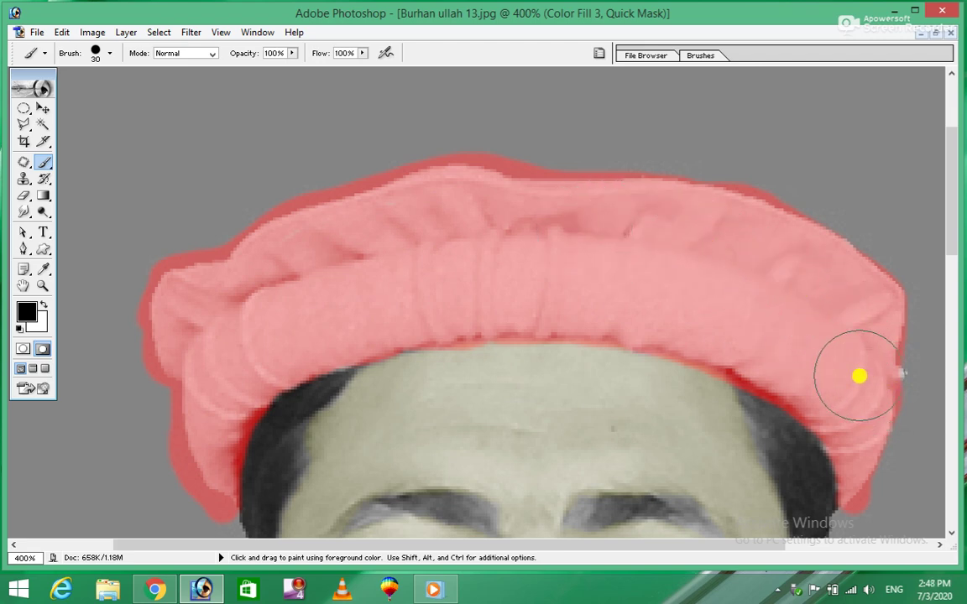
Step: With a smaller Eraser, trim stray mask along the cap's left, top and upper-right edges
key("bracketleft")
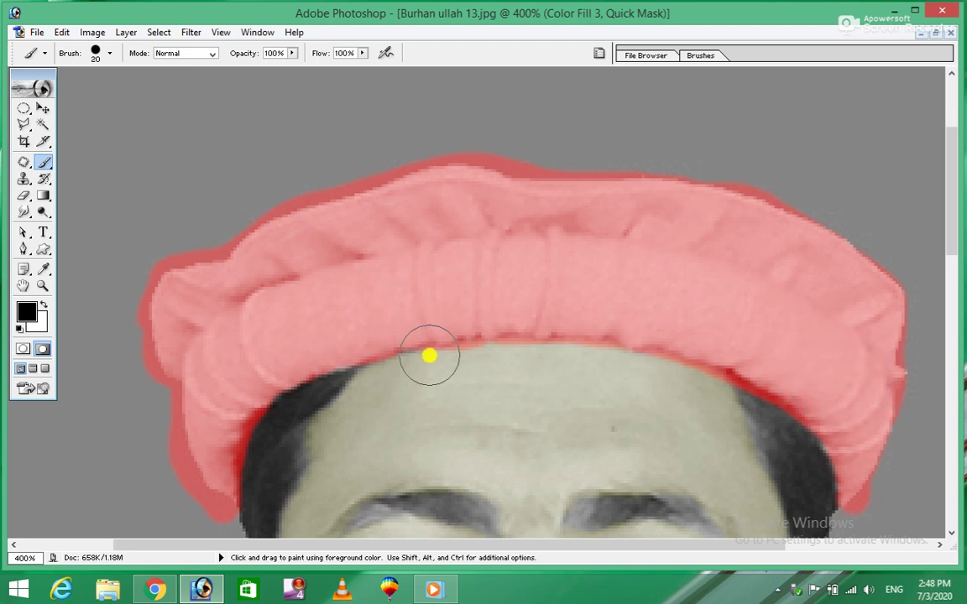
key("bracketleft")
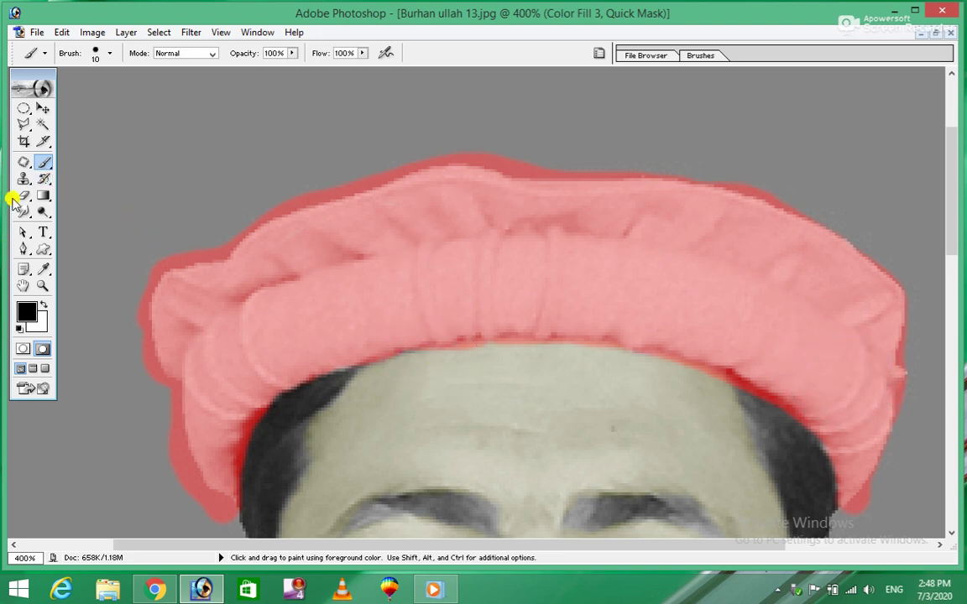
left_click(22, 198)
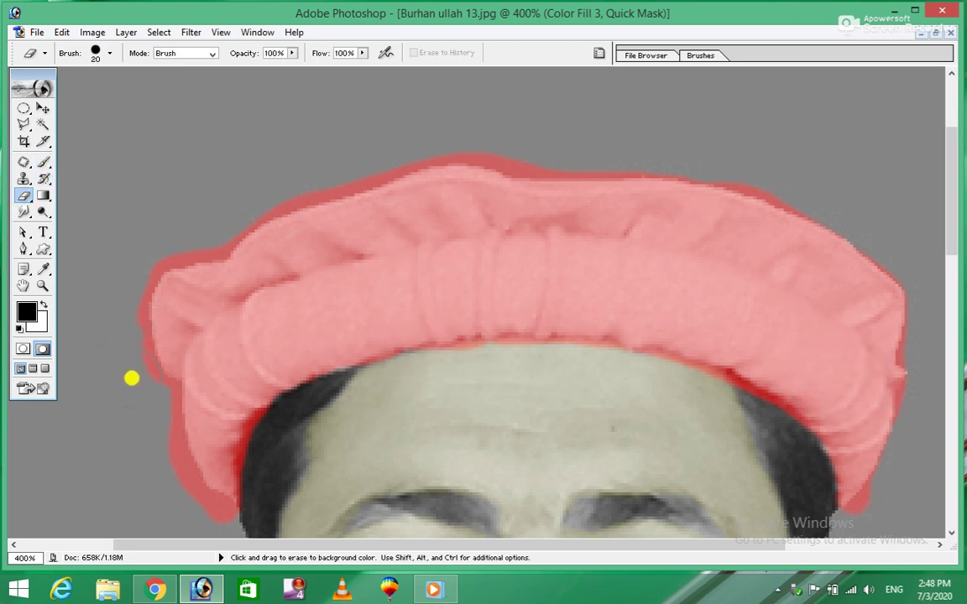
left_click_drag(127, 355, 123, 315)
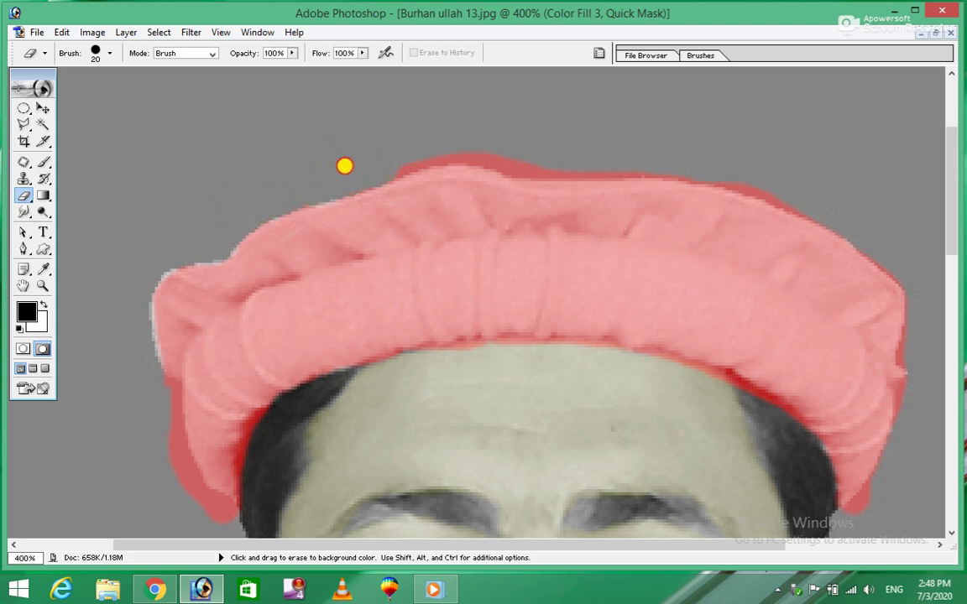
mouse_move(344, 165)
left_mouse_down()
mouse_move(479, 139)
mouse_move(596, 154)
mouse_move(543, 154)
left_mouse_up()
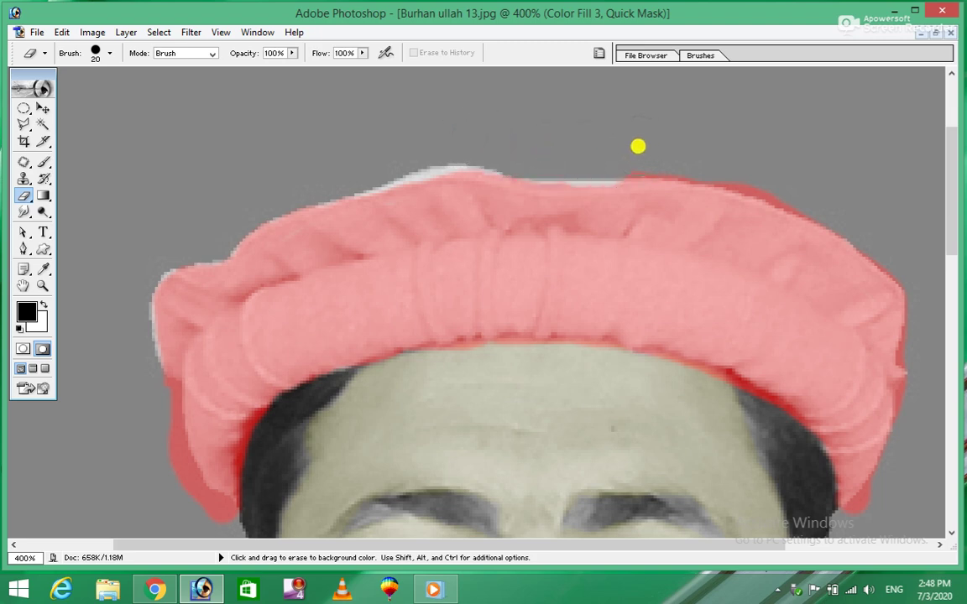
left_click_drag(688, 150, 816, 193)
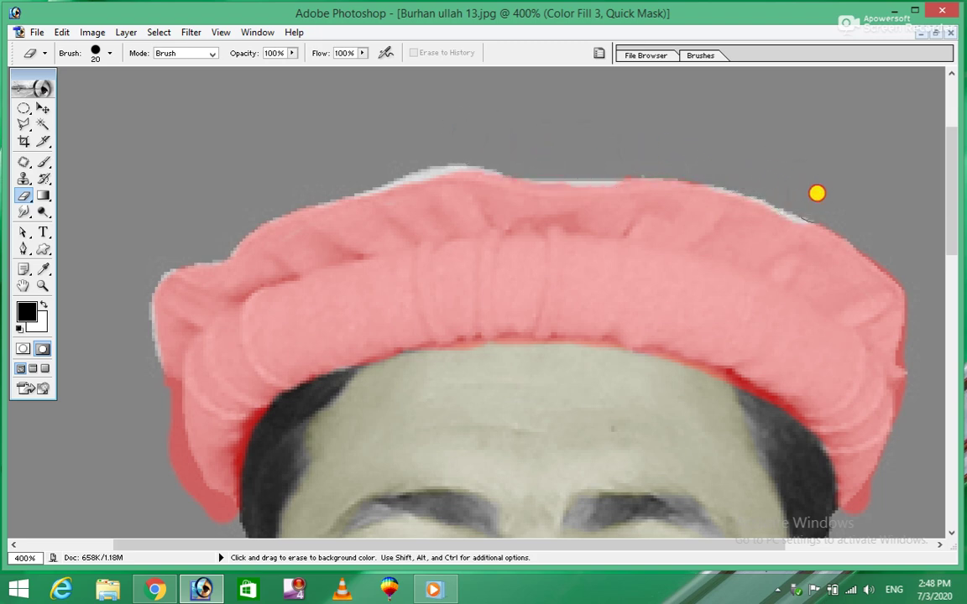
Step: Erase mask spill at the forehead hairline, over the dark hair and left of the cap
left_click_drag(838, 347, 717, 184)
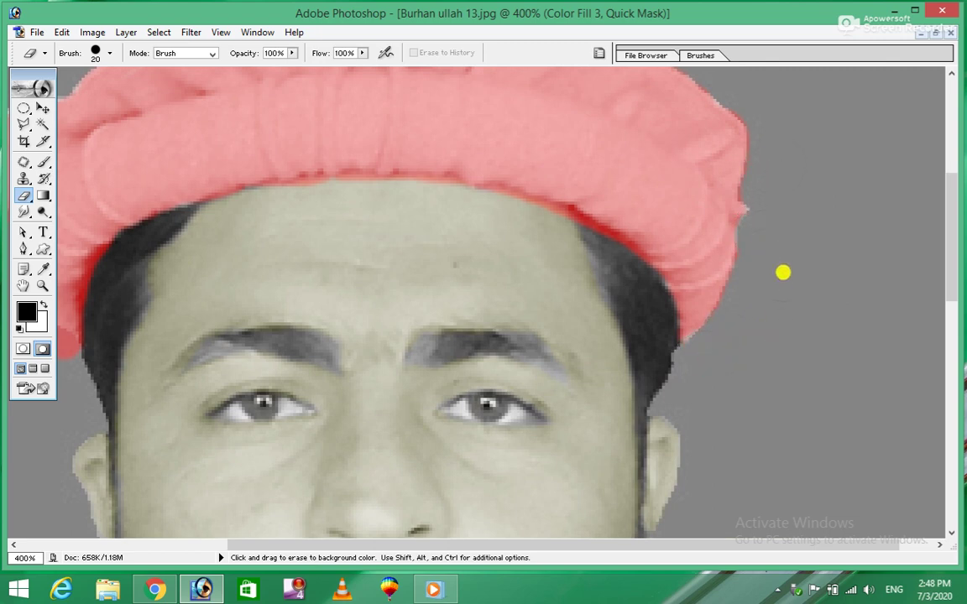
mouse_move(609, 257)
left_mouse_down()
mouse_move(536, 227)
mouse_move(470, 218)
mouse_move(479, 212)
mouse_move(567, 234)
mouse_move(457, 207)
mouse_move(274, 209)
mouse_move(348, 197)
left_mouse_up()
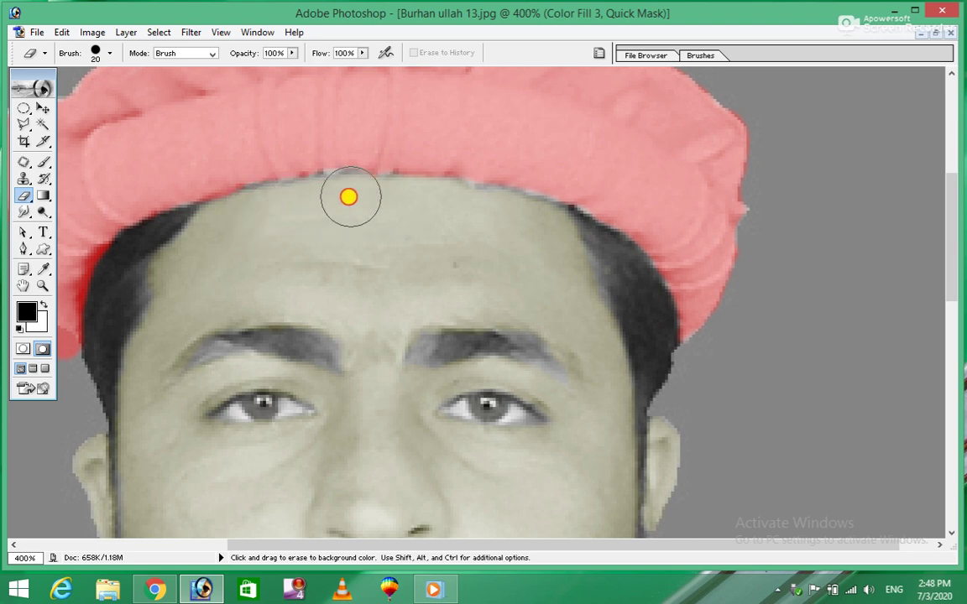
mouse_move(223, 237)
left_mouse_down()
mouse_move(301, 248)
mouse_move(507, 230)
left_mouse_up()
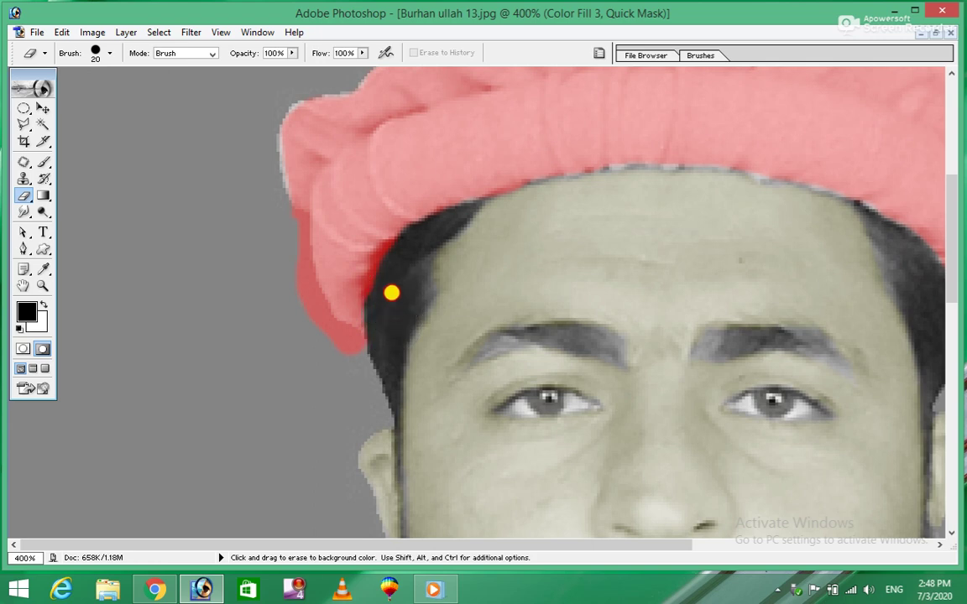
mouse_move(391, 292)
left_mouse_down()
mouse_move(401, 265)
mouse_move(431, 245)
mouse_move(531, 213)
left_mouse_up()
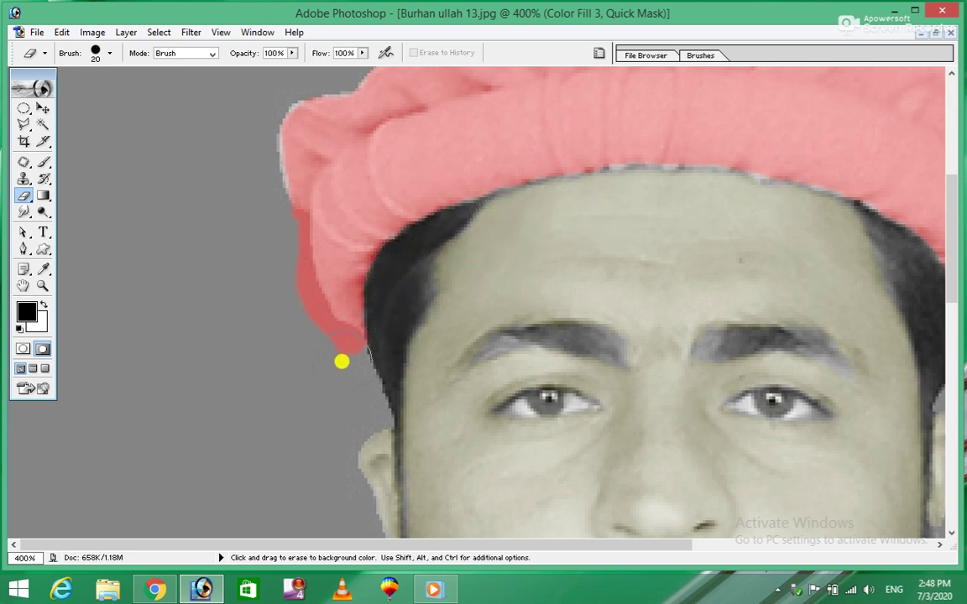
left_click_drag(343, 353, 317, 334)
left_click_drag(289, 299, 281, 260)
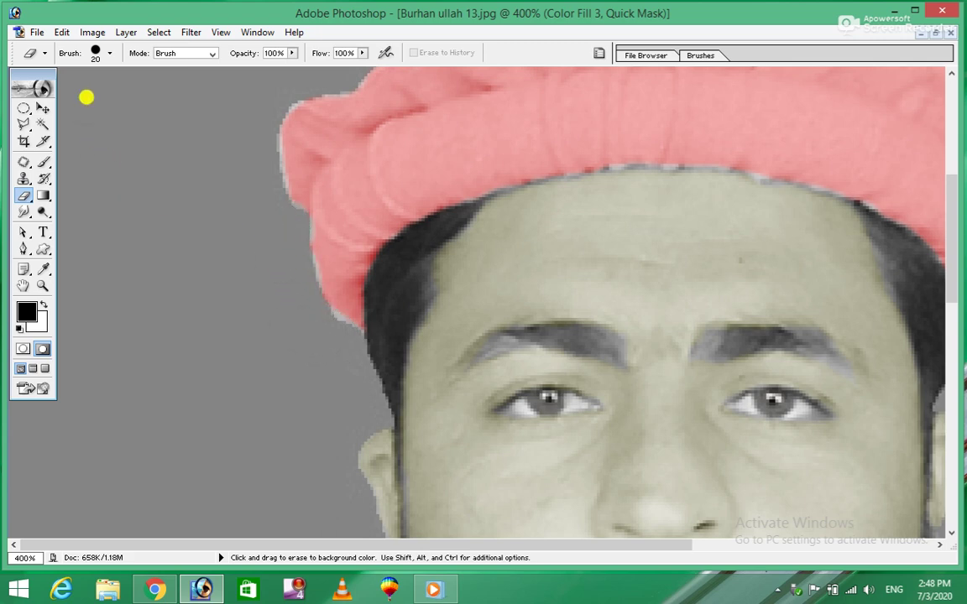
Step: Turn the cap quick mask into a selection and invert it so the cap is selected
left_click(23, 349)
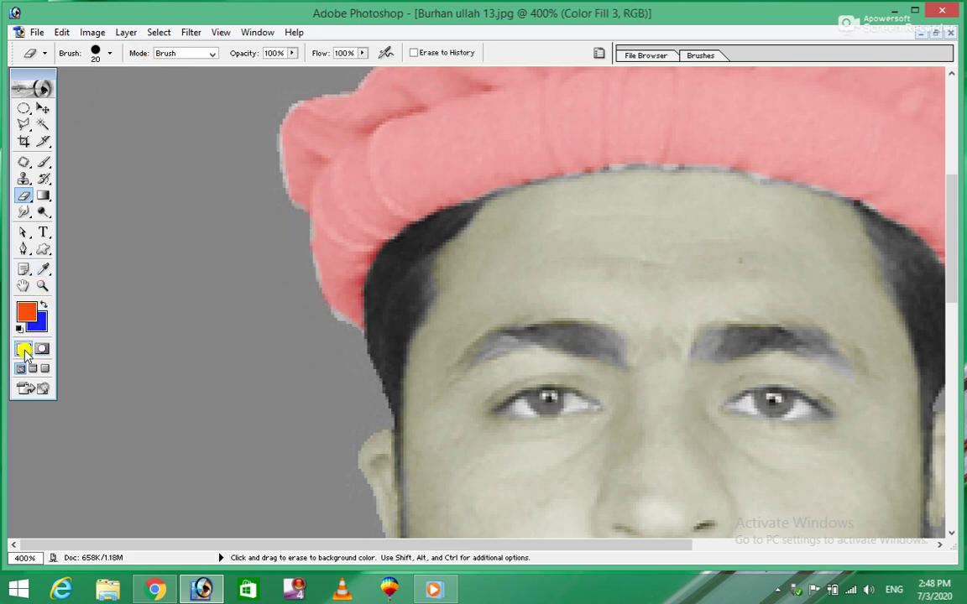
left_click(161, 34)
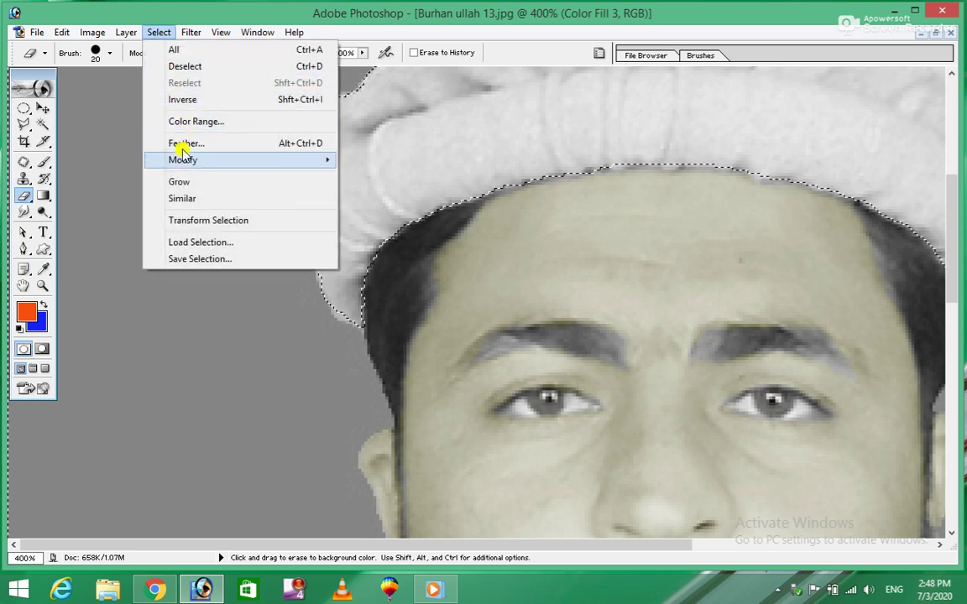
left_click(185, 99)
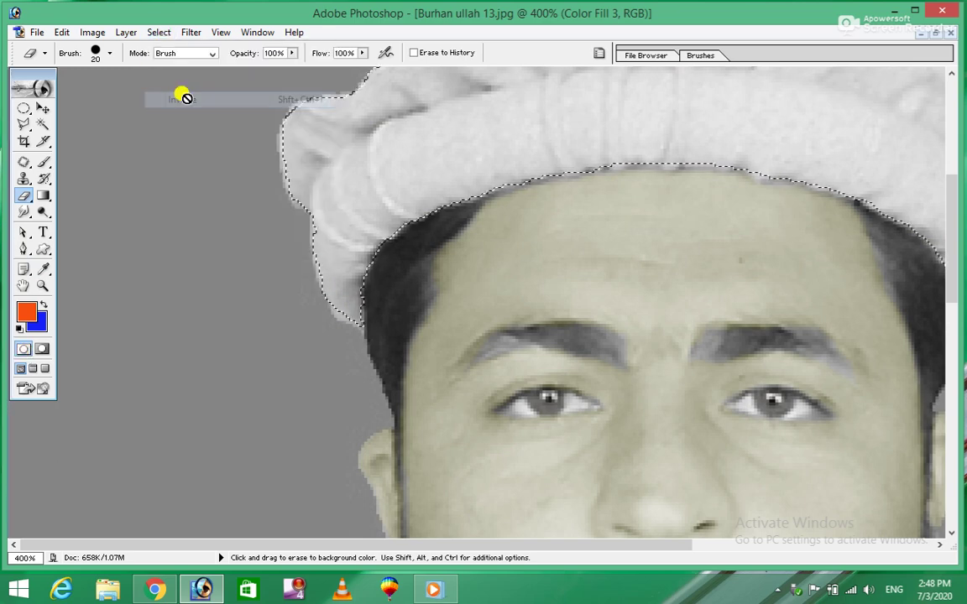
Step: Add Color Fill 4, a Soft Light solid-colour fill in near-white FCFBFB
left_click(125, 32)
mouse_move(165, 143)
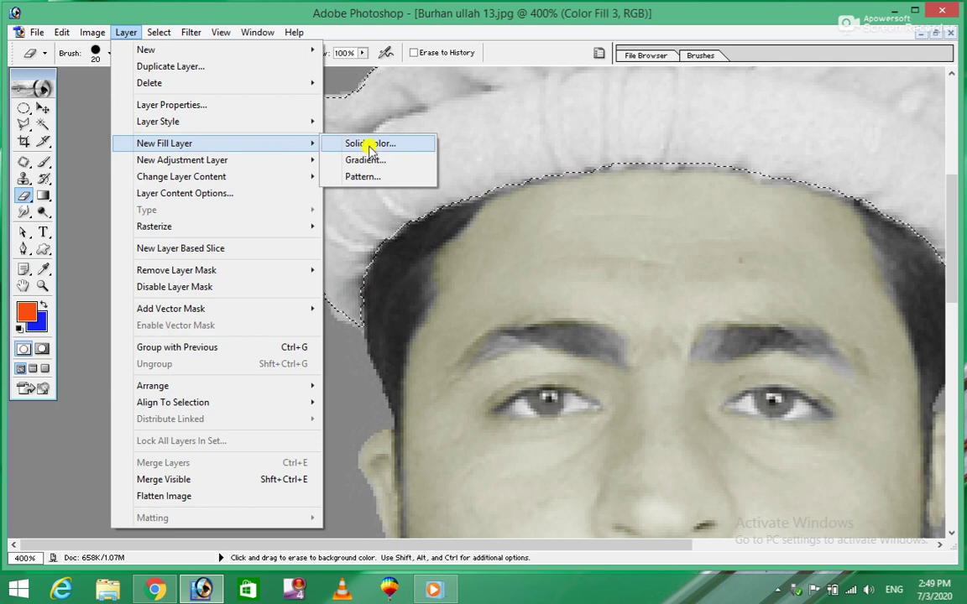
left_click(378, 143)
left_click(457, 333)
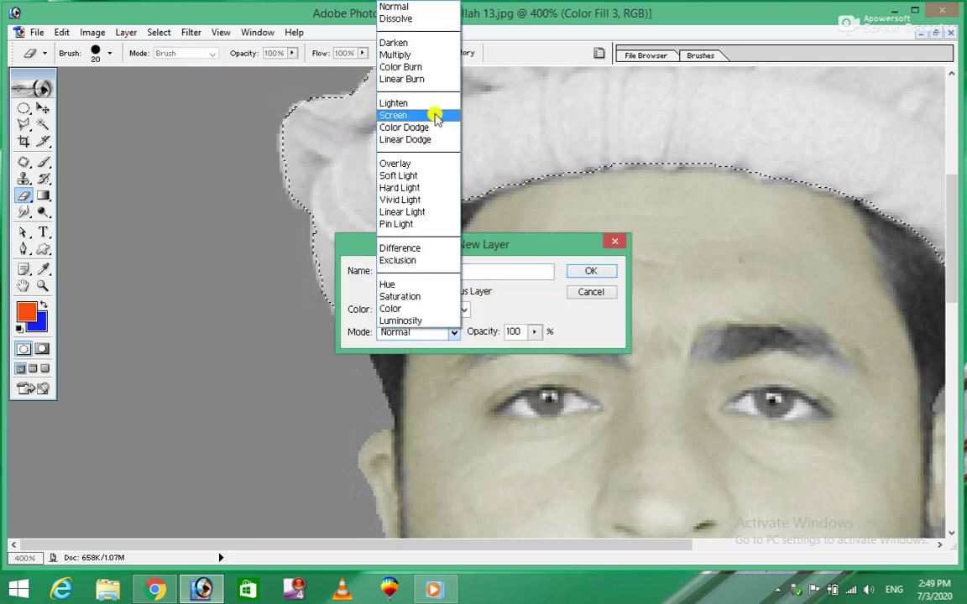
left_click(401, 175)
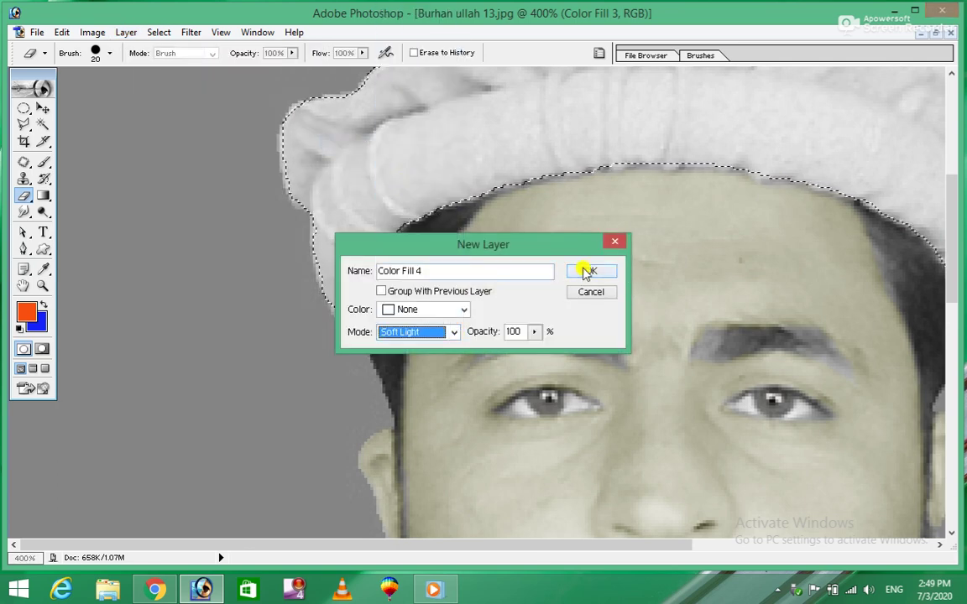
left_click(590, 270)
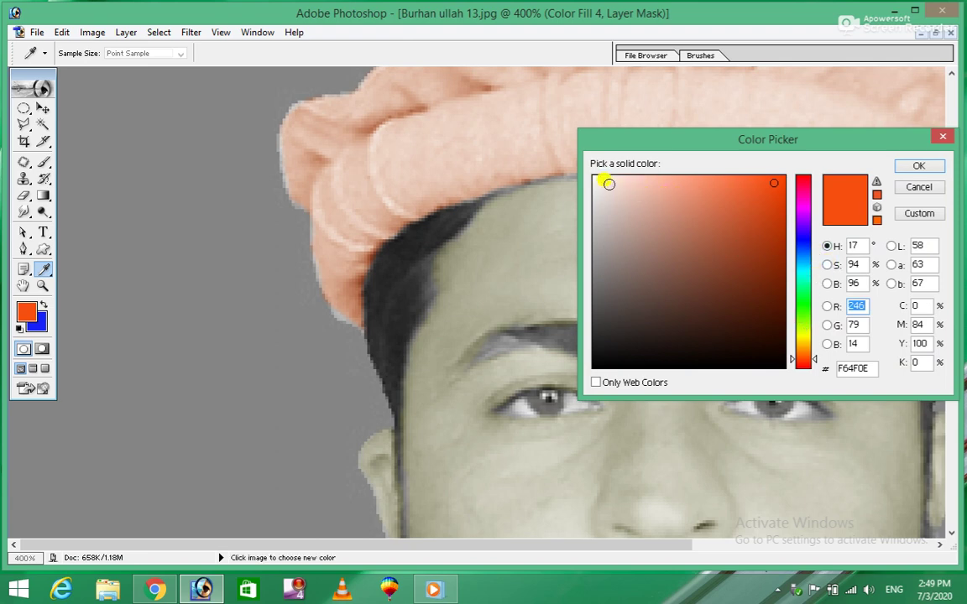
left_click(592, 177)
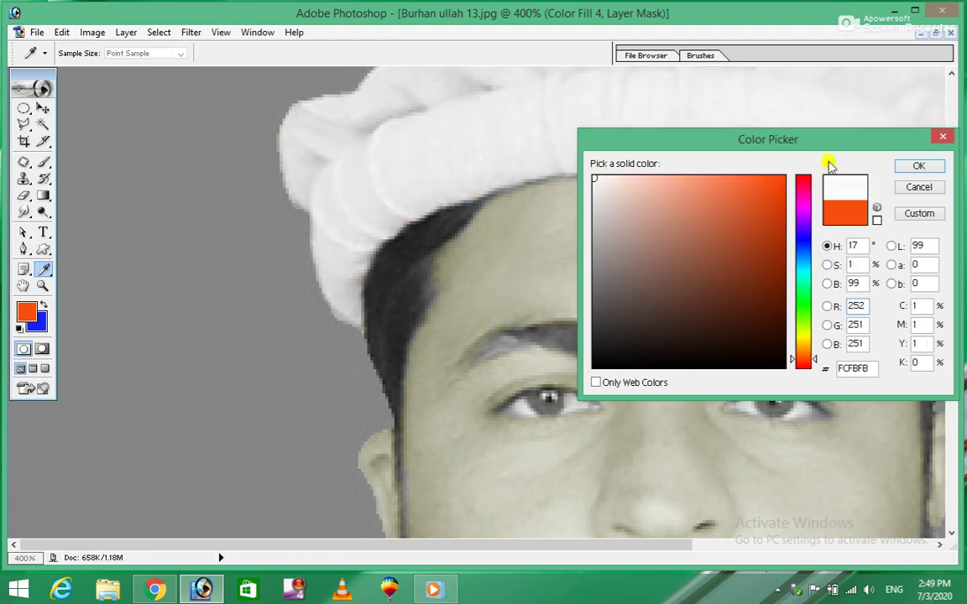
left_click(915, 167)
Step: Reset default colours, zoom out, choose the Brush tool and re-enter Quick Mask mode
key("d")
key("e")
key("ctrl+minus")
key("ctrl+minus")
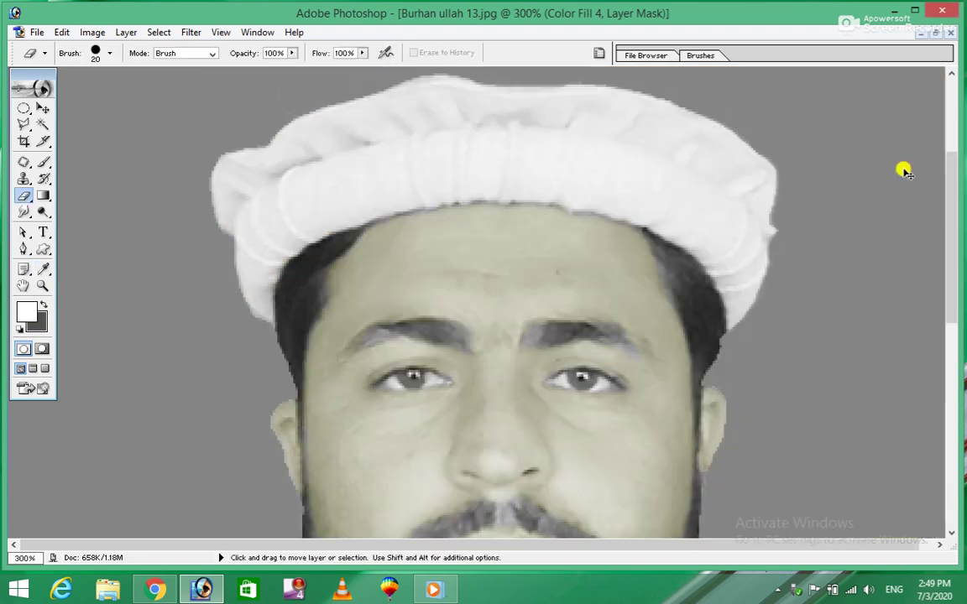
key("ctrl+minus")
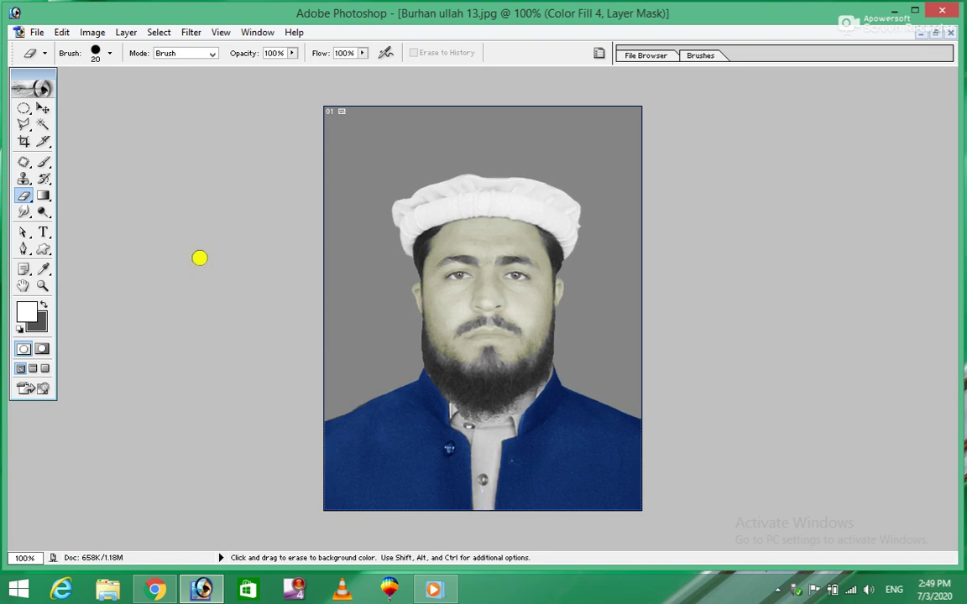
left_click(44, 163)
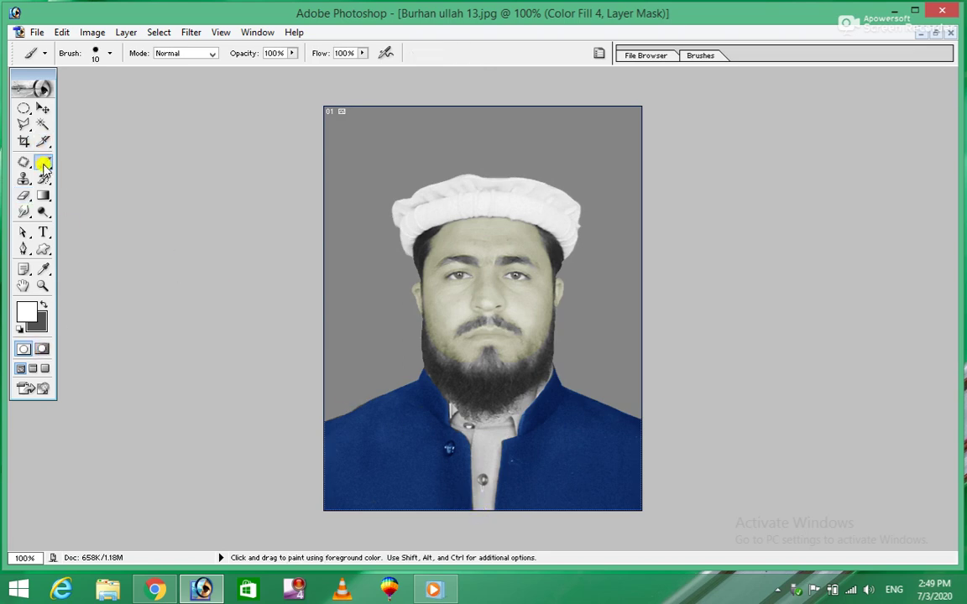
double_click(42, 349)
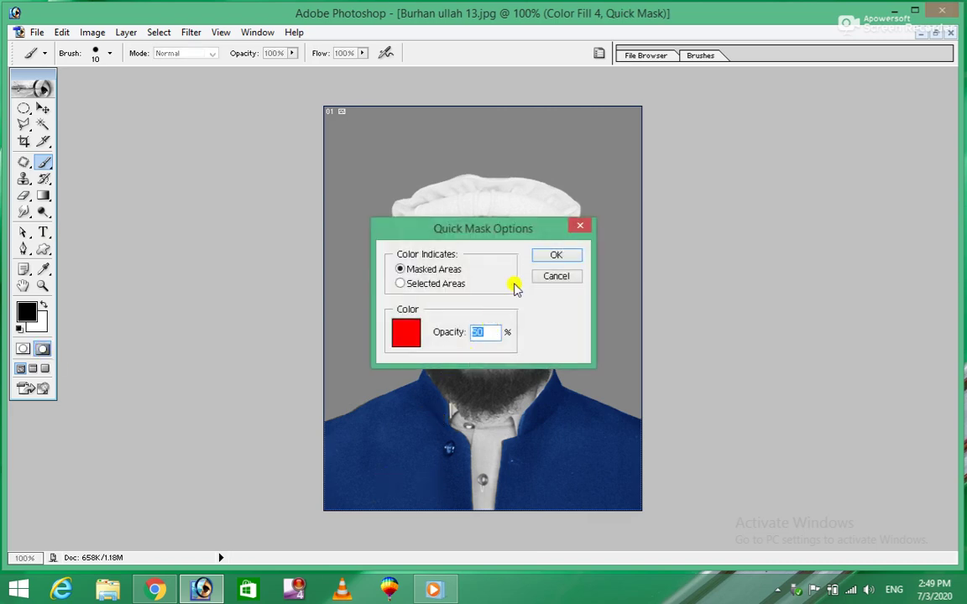
left_click(553, 256)
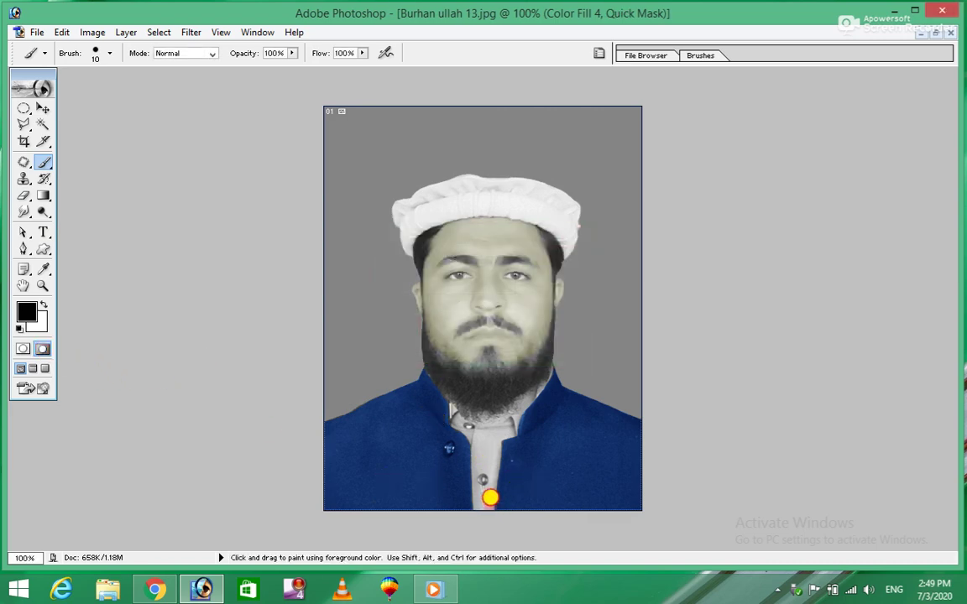
Step: Paint quick-mask over the shirt front and collar between the jacket panels
key("ctrl+plus")
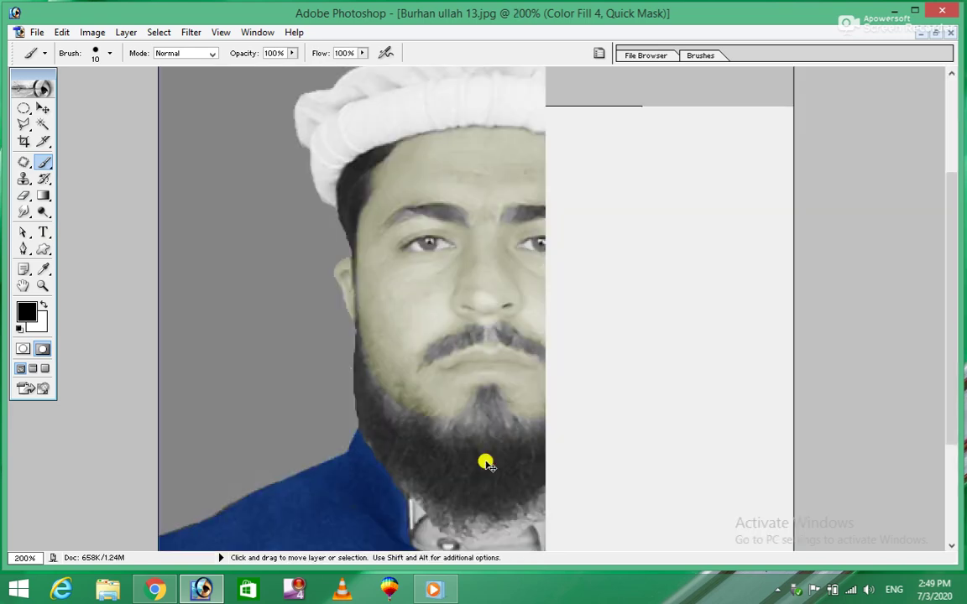
key("ctrl+plus")
left_click_drag(568, 420, 580, 112)
left_click_drag(568, 199, 565, 140)
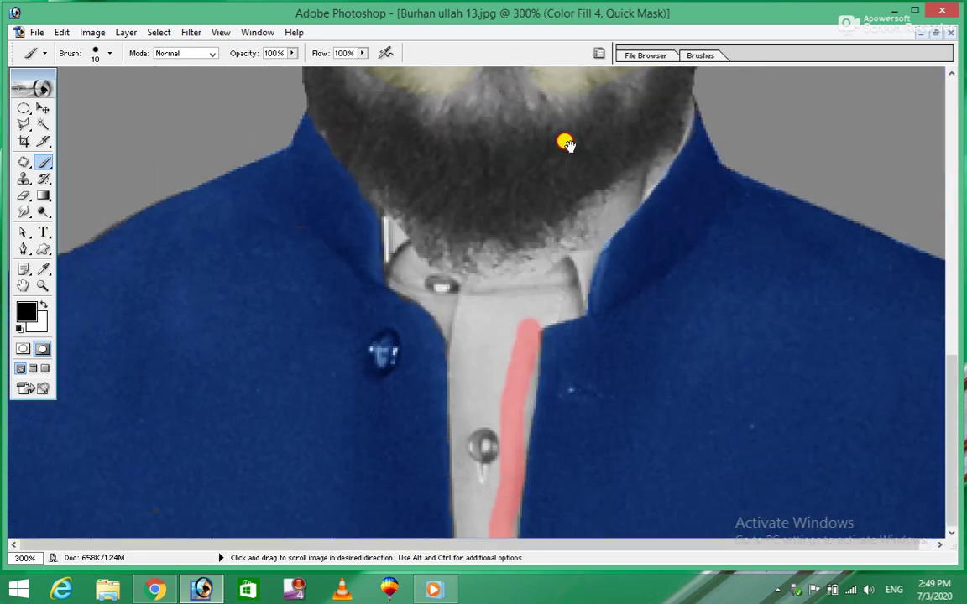
mouse_move(517, 426)
left_mouse_down()
mouse_move(527, 362)
mouse_move(506, 480)
left_mouse_up()
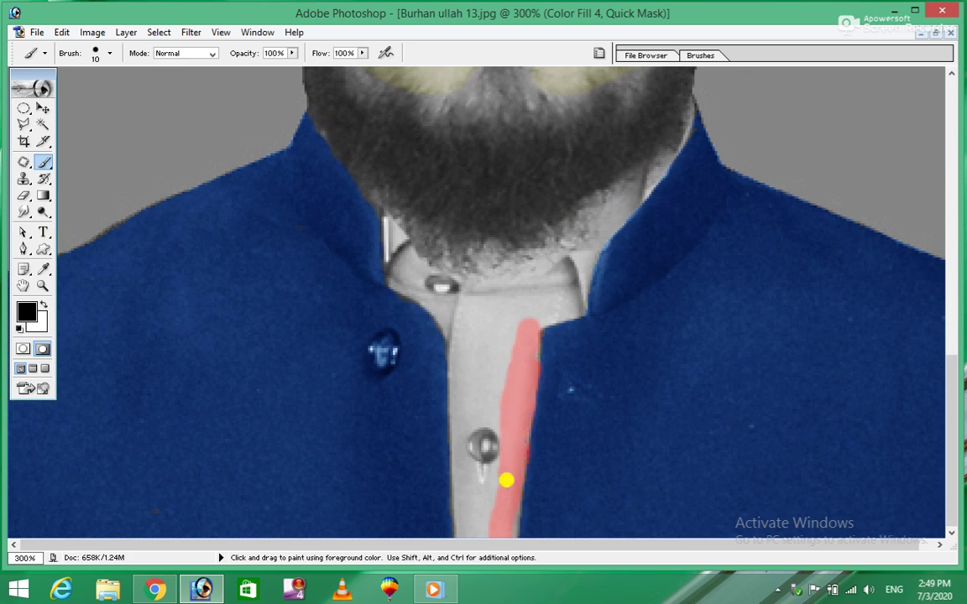
left_click_drag(591, 330, 576, 330)
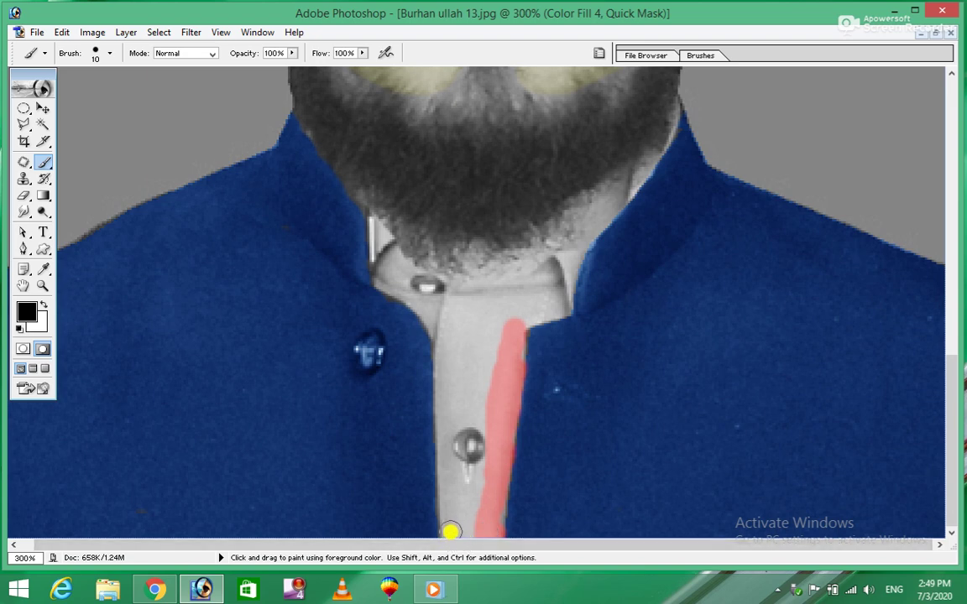
mouse_move(450, 530)
left_mouse_down()
mouse_move(444, 318)
mouse_move(404, 276)
left_mouse_up()
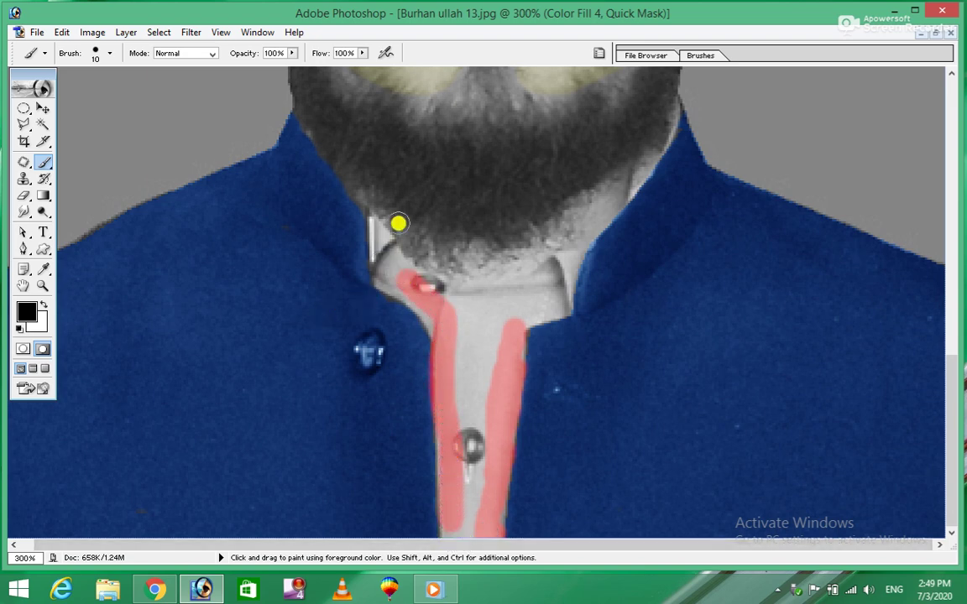
mouse_move(383, 236)
left_mouse_down()
mouse_move(389, 282)
mouse_move(438, 330)
mouse_move(454, 407)
mouse_move(448, 470)
mouse_move(448, 447)
mouse_move(464, 479)
mouse_move(476, 320)
mouse_move(495, 350)
mouse_move(464, 341)
mouse_move(438, 286)
mouse_move(397, 253)
mouse_move(460, 283)
mouse_move(514, 265)
mouse_move(499, 288)
mouse_move(509, 294)
mouse_move(507, 314)
mouse_move(555, 303)
mouse_move(566, 252)
left_mouse_up()
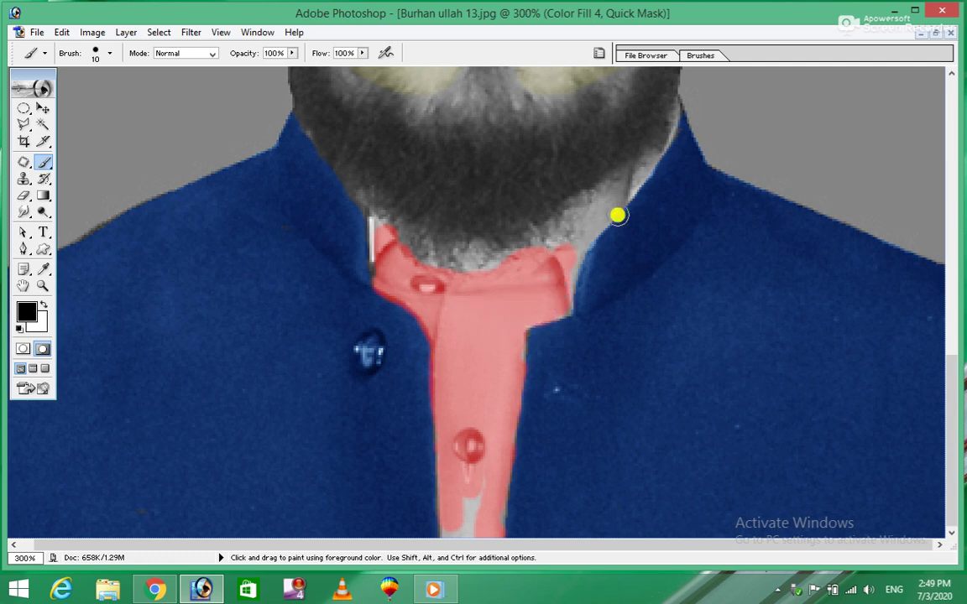
mouse_move(619, 190)
left_mouse_down()
mouse_move(585, 226)
mouse_move(566, 284)
mouse_move(555, 251)
mouse_move(596, 223)
left_mouse_up()
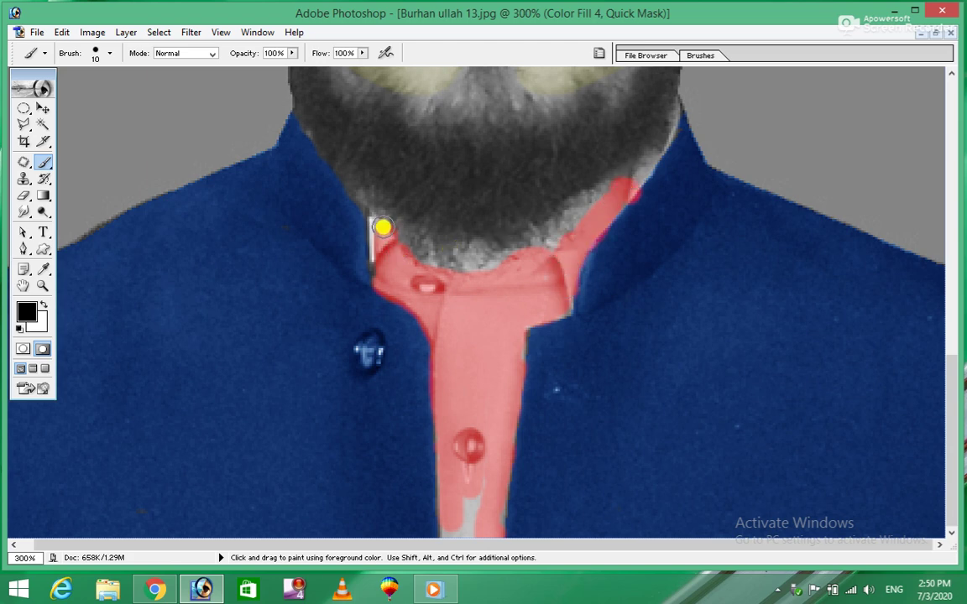
key("ctrl+alt+0")
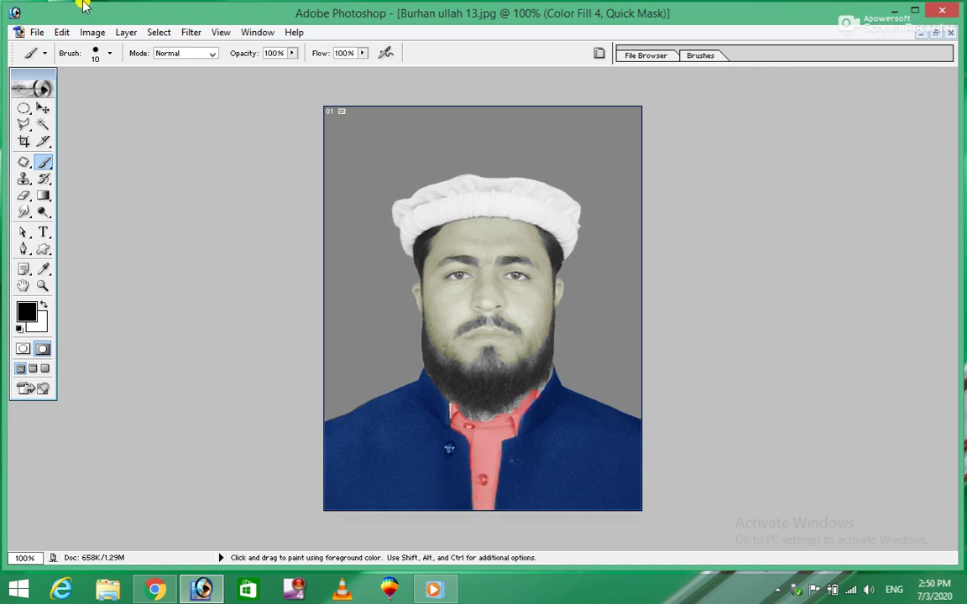
Step: Exit Quick Mask and invert the selection so only the shirt is selected
left_click(21, 350)
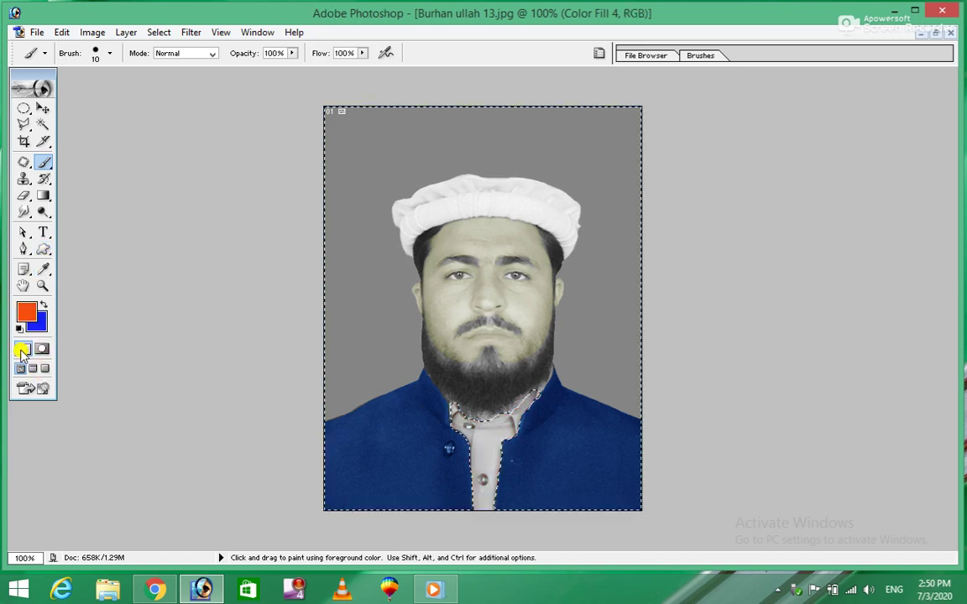
left_click(153, 34)
left_click(190, 97)
Step: Add Color Fill 5, a Soft Light solid-colour fill in near-white FEFDFC
left_click(124, 34)
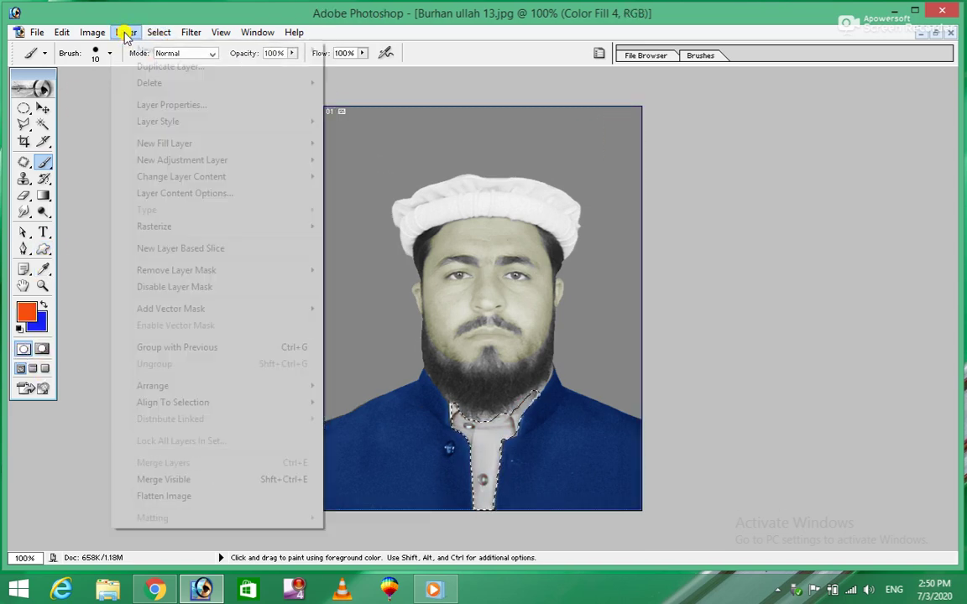
left_click(362, 143)
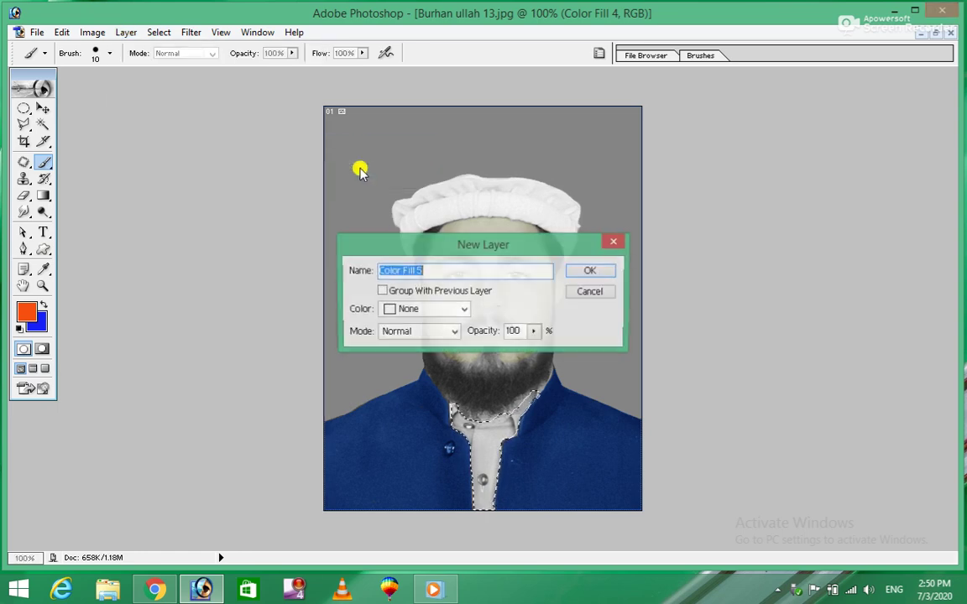
left_click(449, 330)
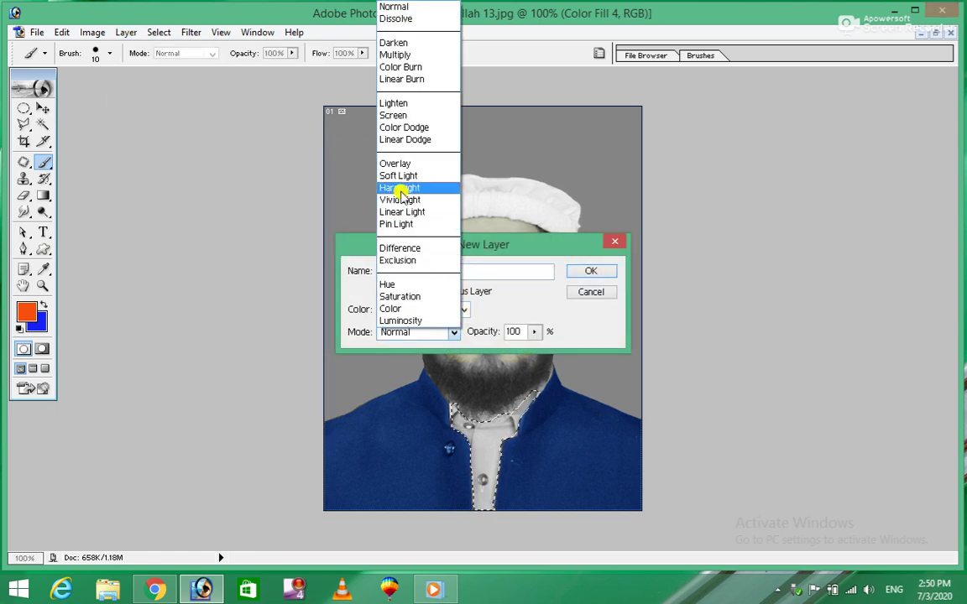
left_click(398, 175)
left_click(591, 270)
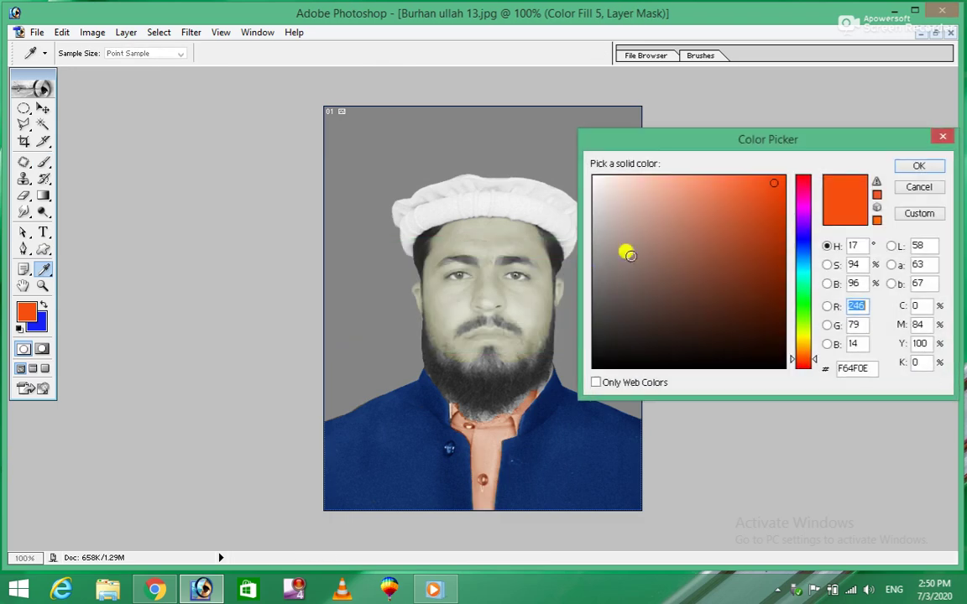
left_click(593, 175)
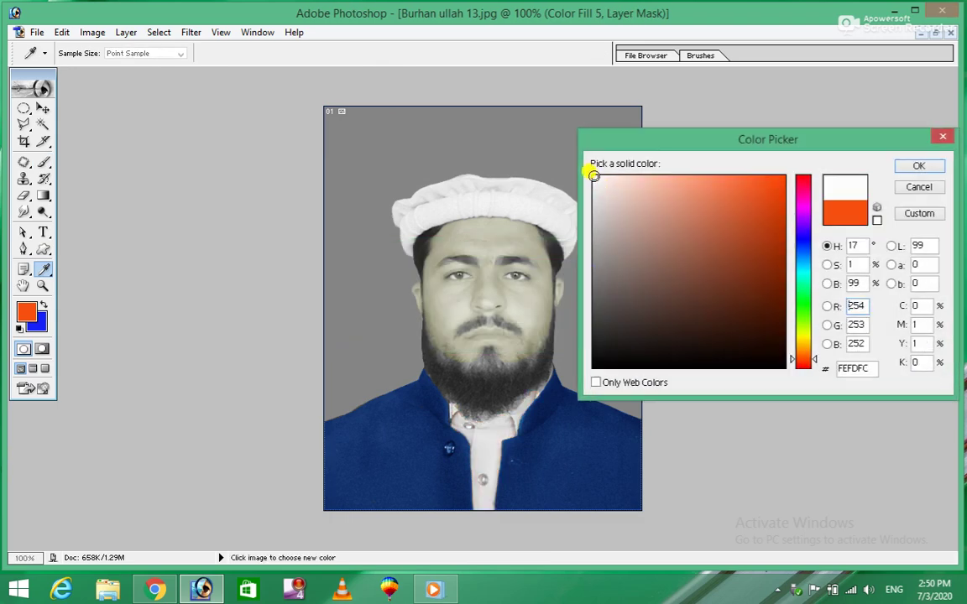
left_click(918, 165)
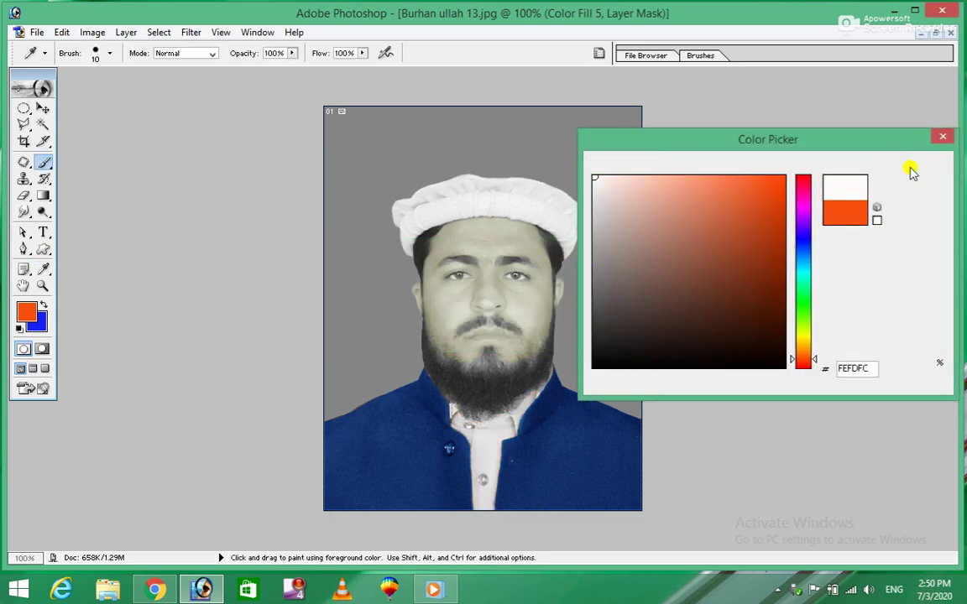
left_click(45, 109)
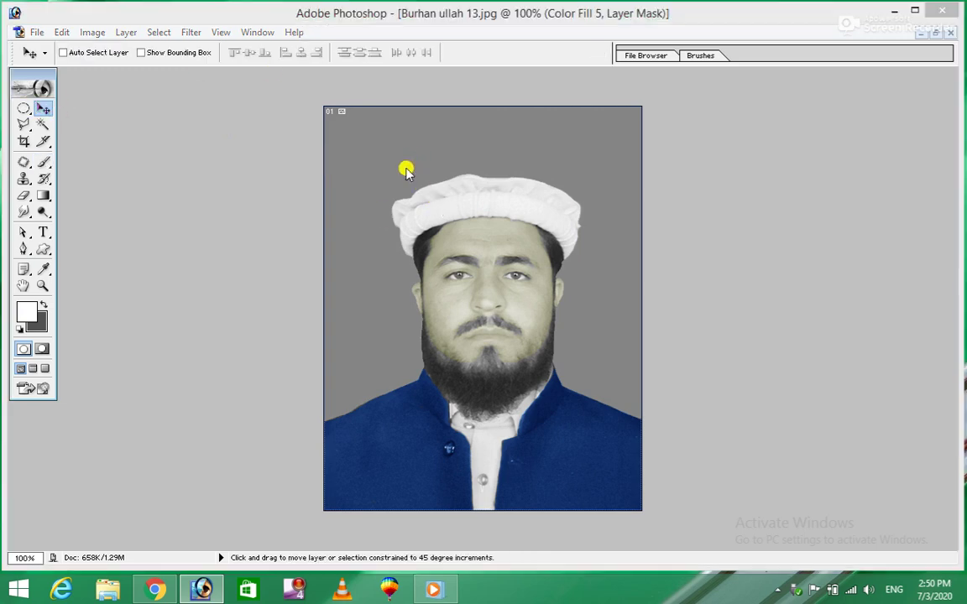
Step: Save As the recoloured portrait in JPEG format into the Desktop folder
key("ctrl+shift+s")
left_click(509, 342)
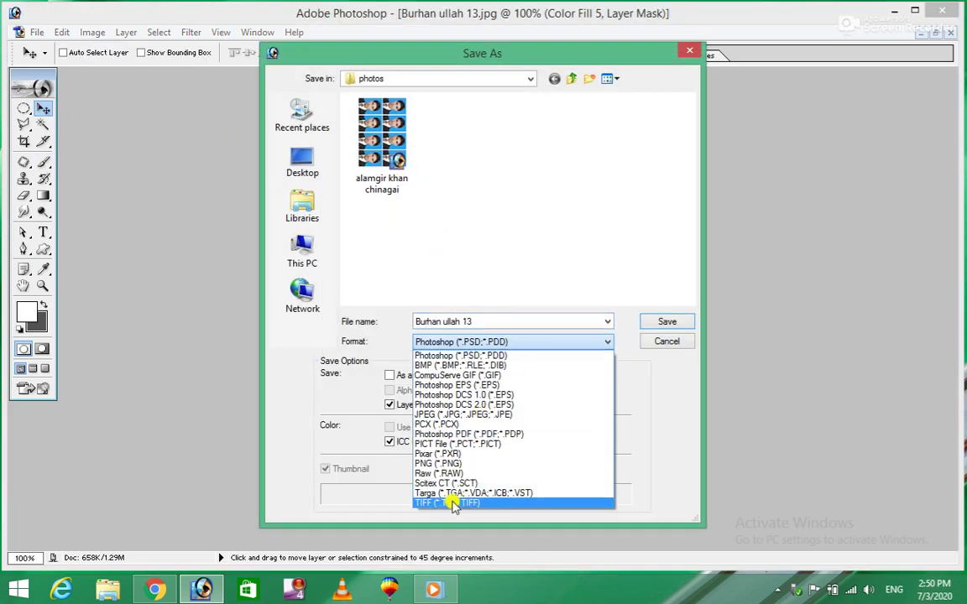
left_click(428, 414)
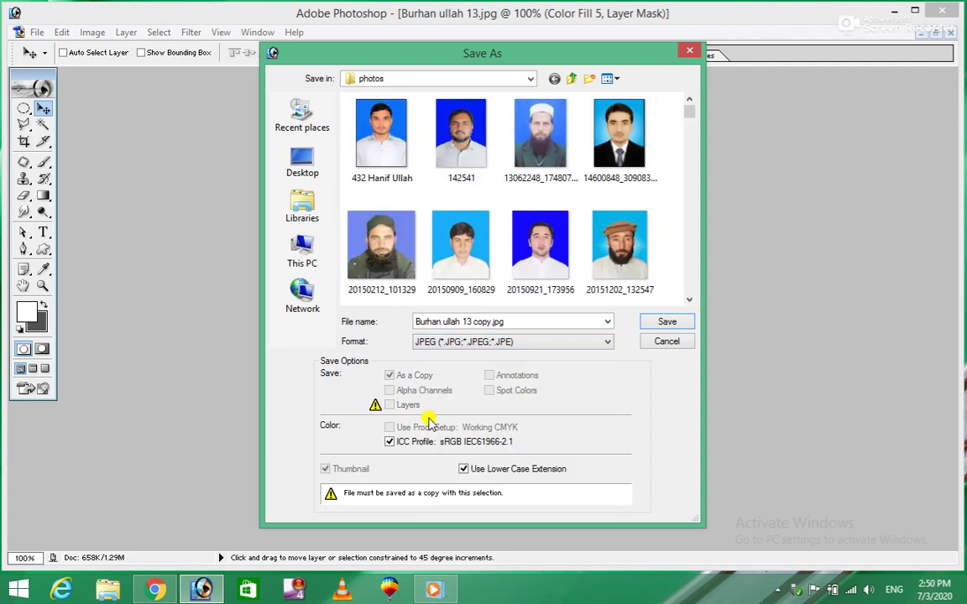
left_click(304, 160)
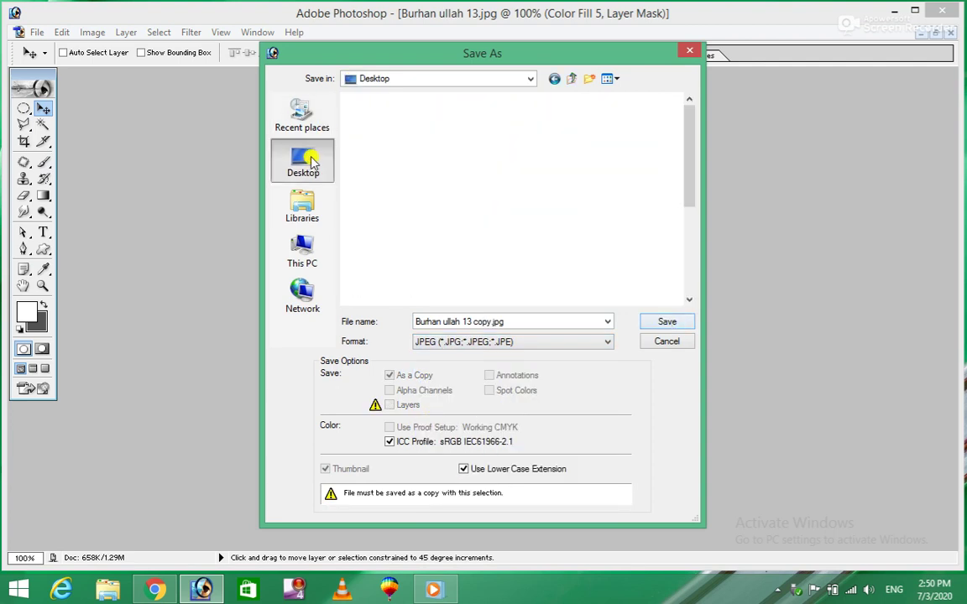
left_click(664, 324)
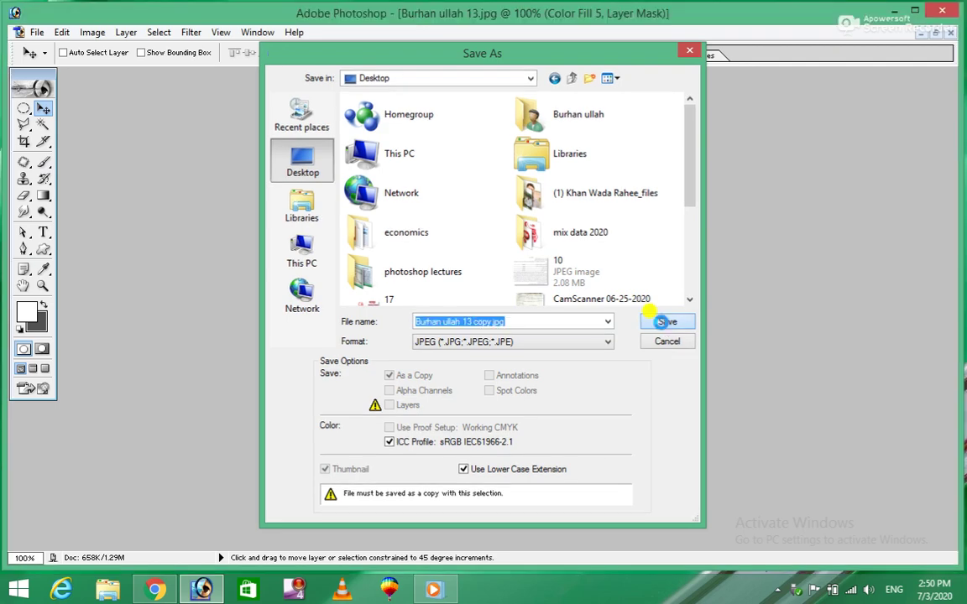
Step: Accept the JPEG options, close the original unsaved, and open the Desktop JPEG copy
left_click(495, 181)
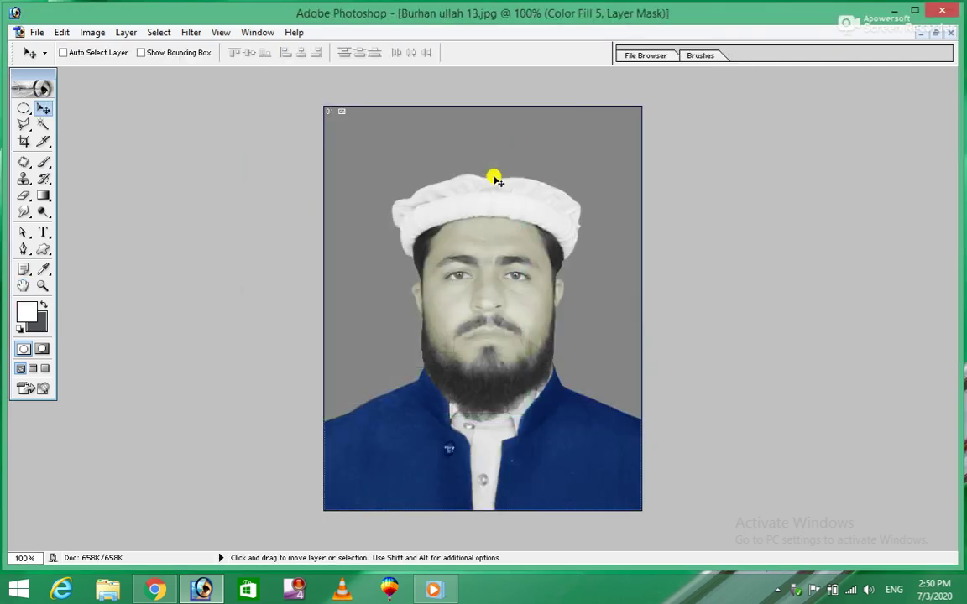
left_click(951, 31)
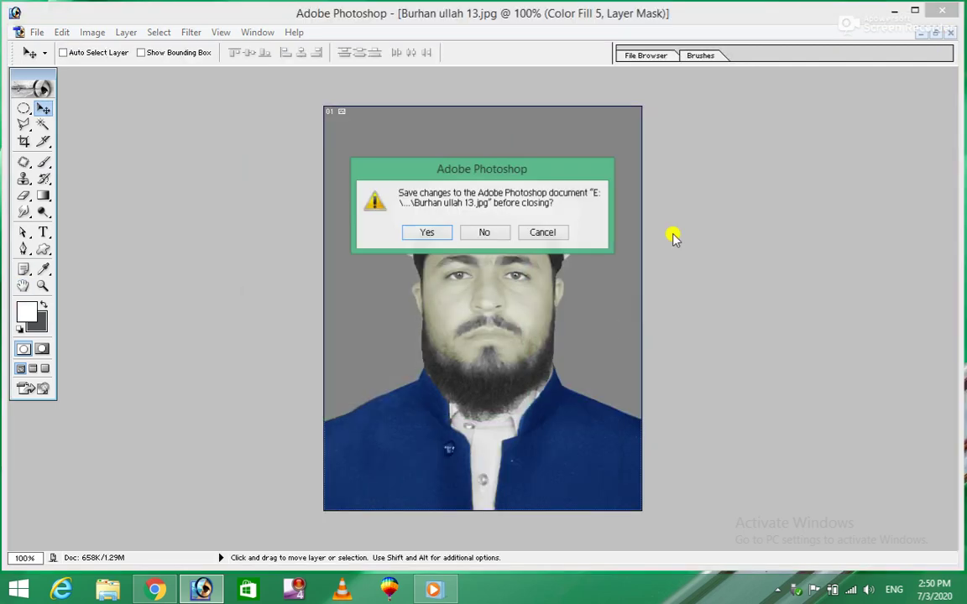
left_click(487, 231)
left_click(894, 10)
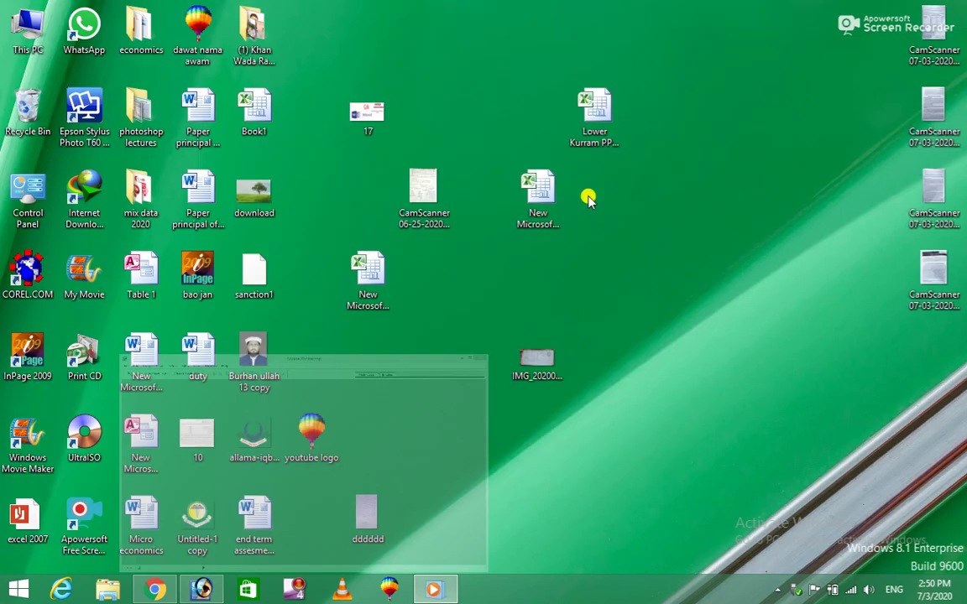
left_click_drag(252, 363, 380, 407)
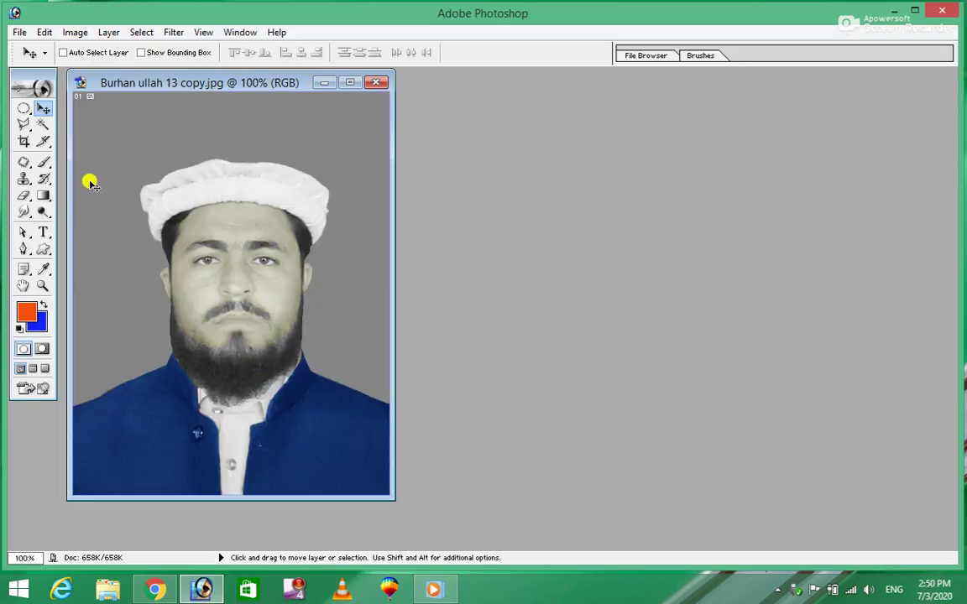
Step: Try a Magic Wand selection of the grey background, then maximize and zoom to 300%
left_click(44, 124)
left_click(126, 285)
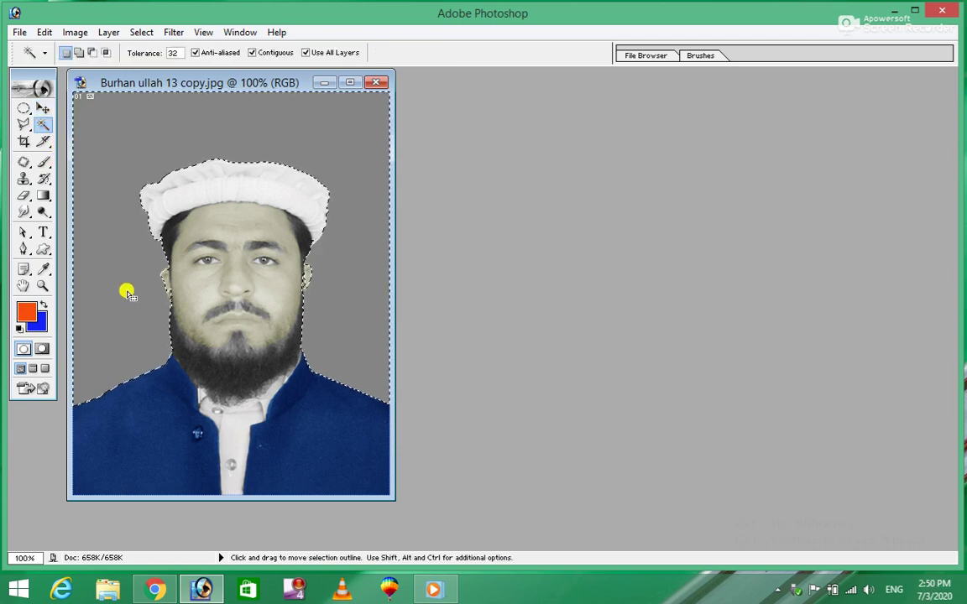
key("ctrl+d")
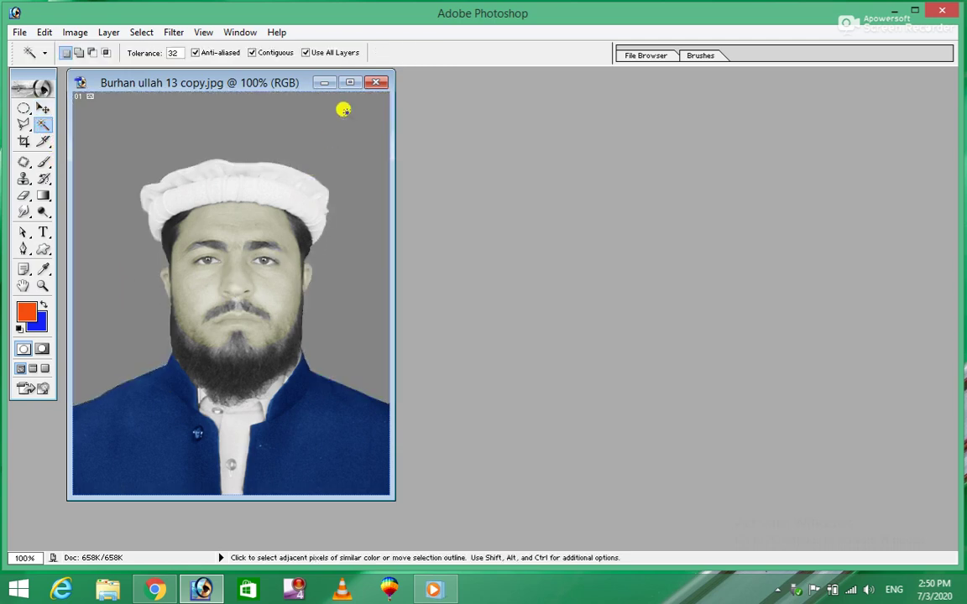
left_click(353, 84)
key("ctrl+plus")
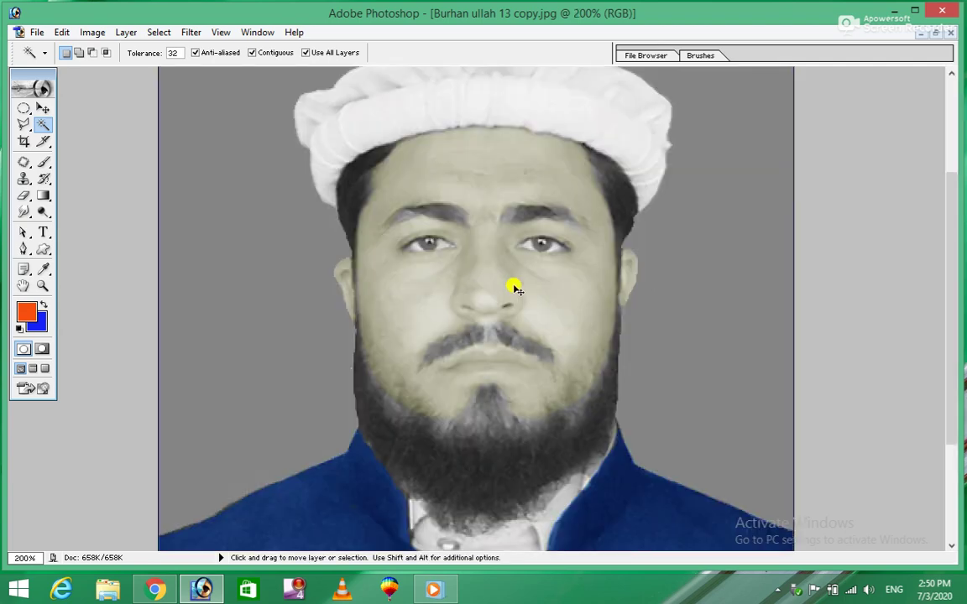
key("ctrl+plus")
Step: Outline a four-sided patch beside the right ear and fill it with blue
left_click(25, 126)
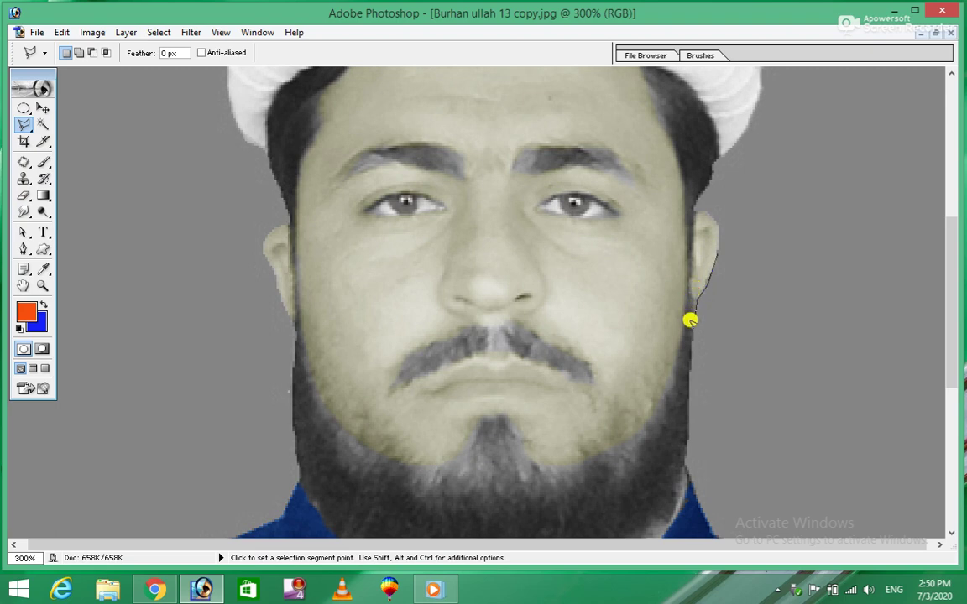
left_click(740, 401)
left_click(808, 291)
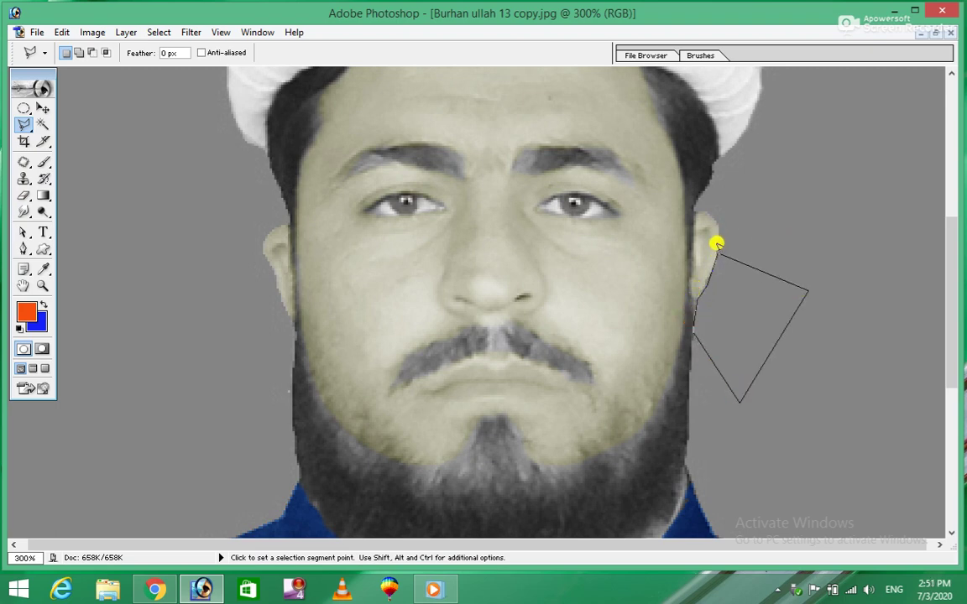
double_click(716, 244)
key("ctrl+BackSpace")
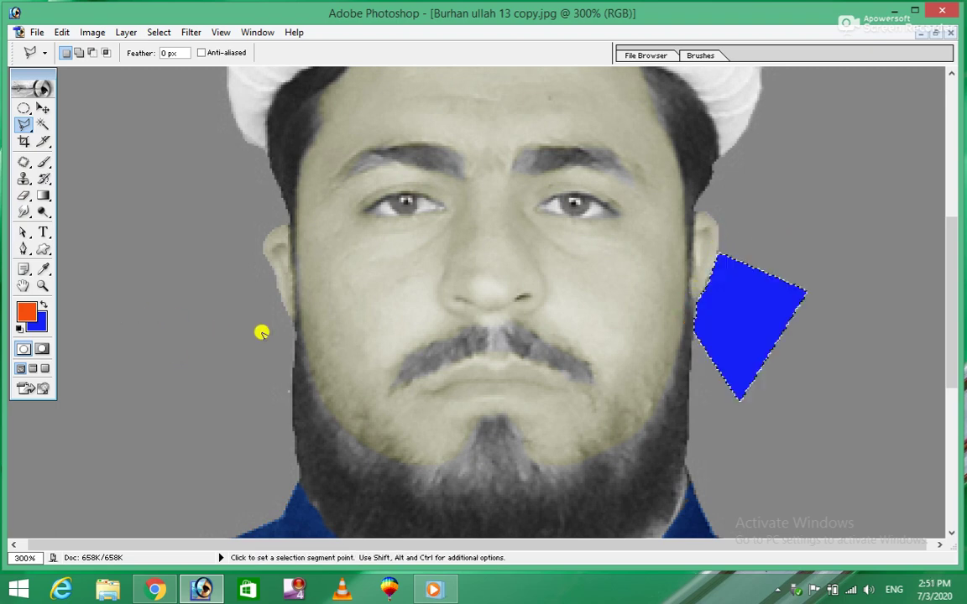
key("ctrl+d")
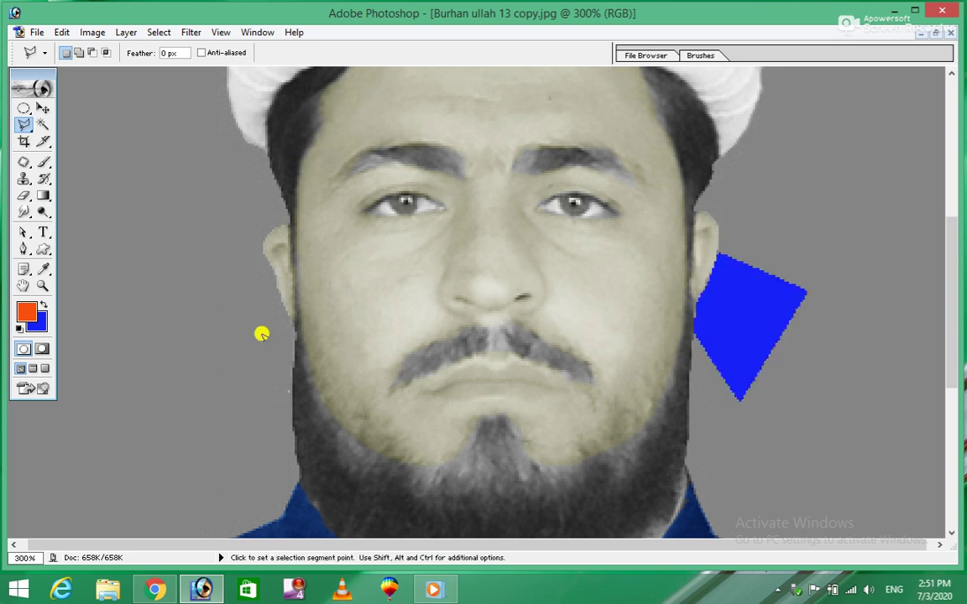
Step: Magic Wand the grey background again, deselect, and return to the Polygonal Lasso
key("w")
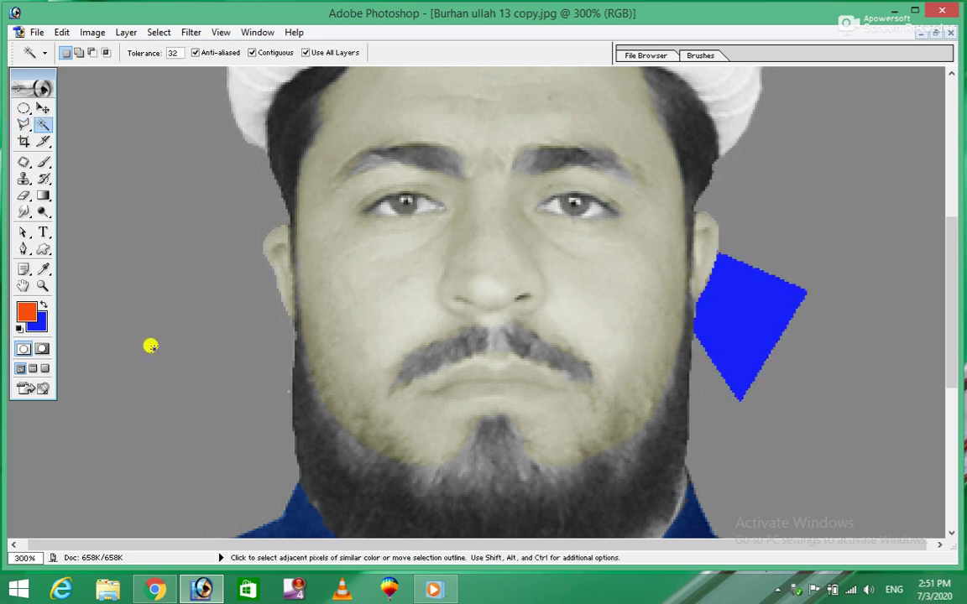
left_click(777, 191)
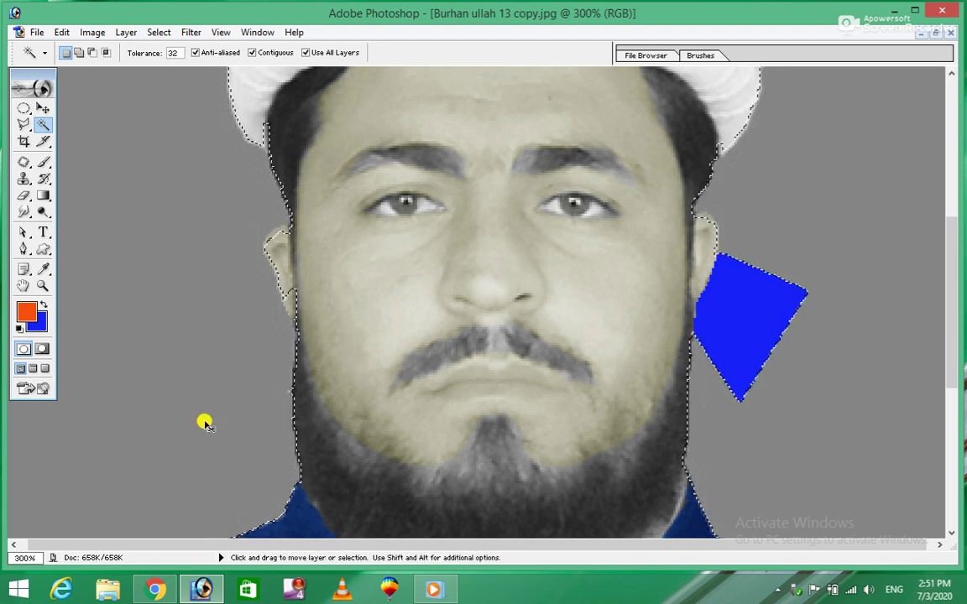
key("ctrl+d")
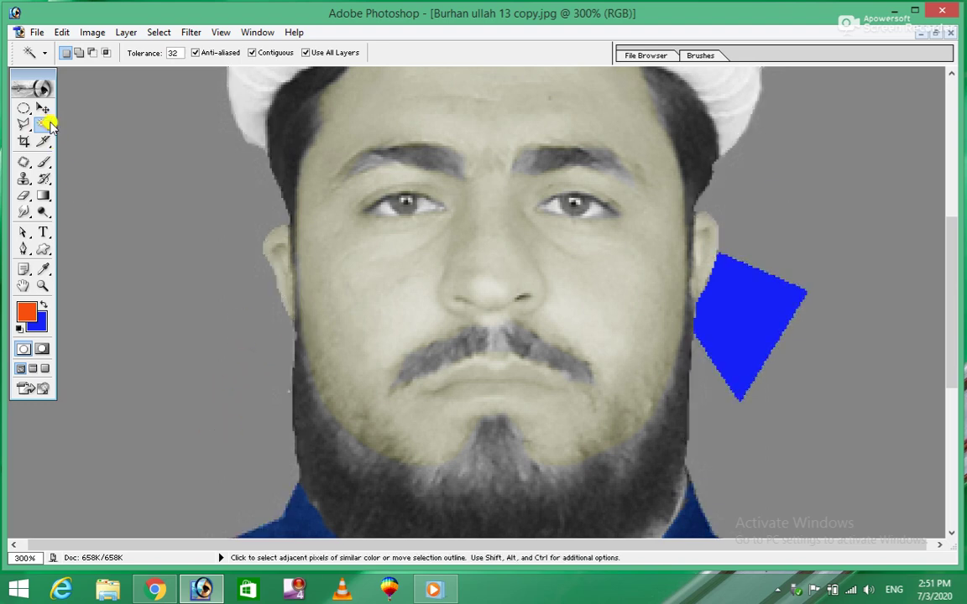
left_click(23, 124)
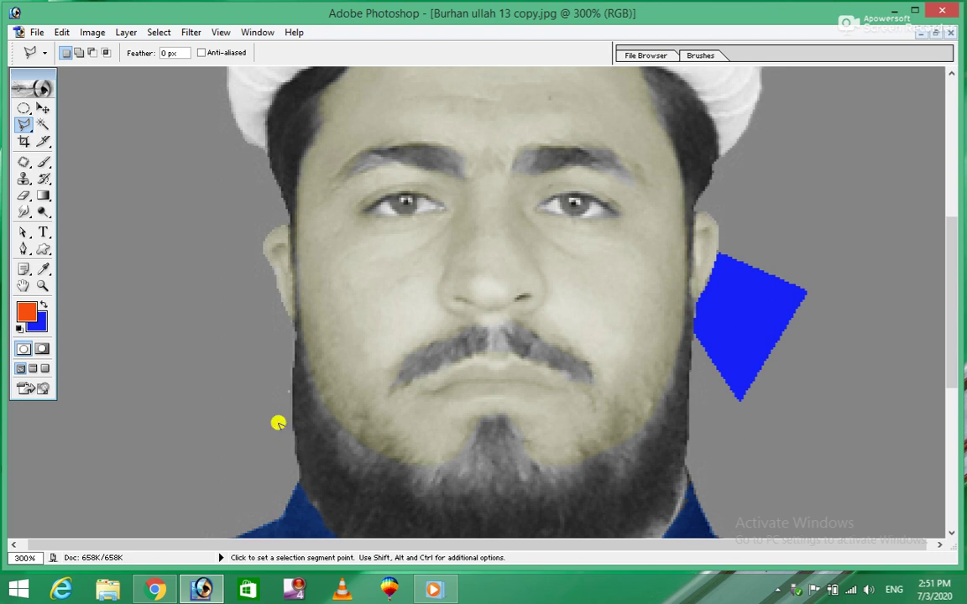
Step: Outline the grey area left of the head and fill it with blue
double_click(293, 315)
left_click(292, 393)
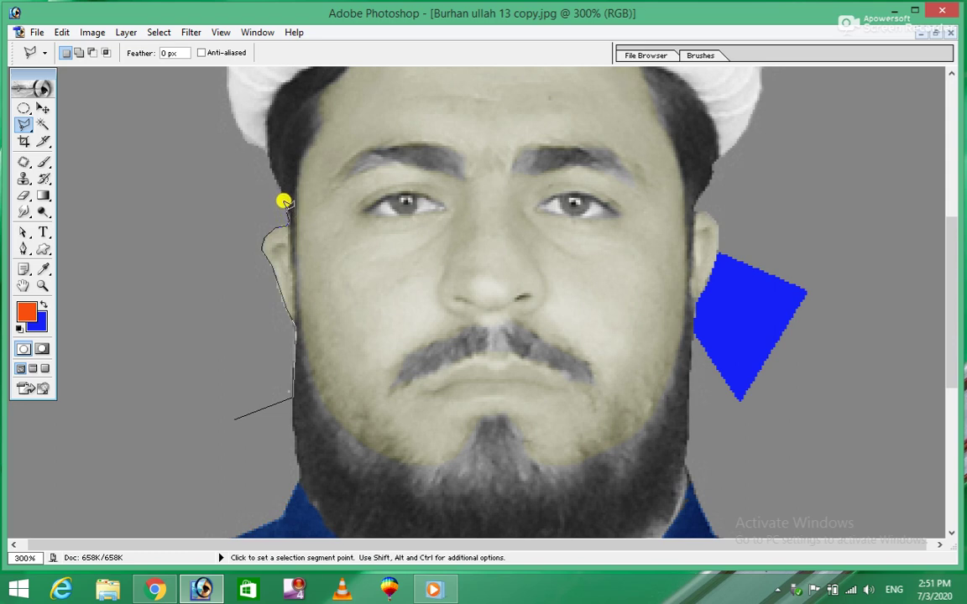
left_click(246, 186)
left_click(160, 267)
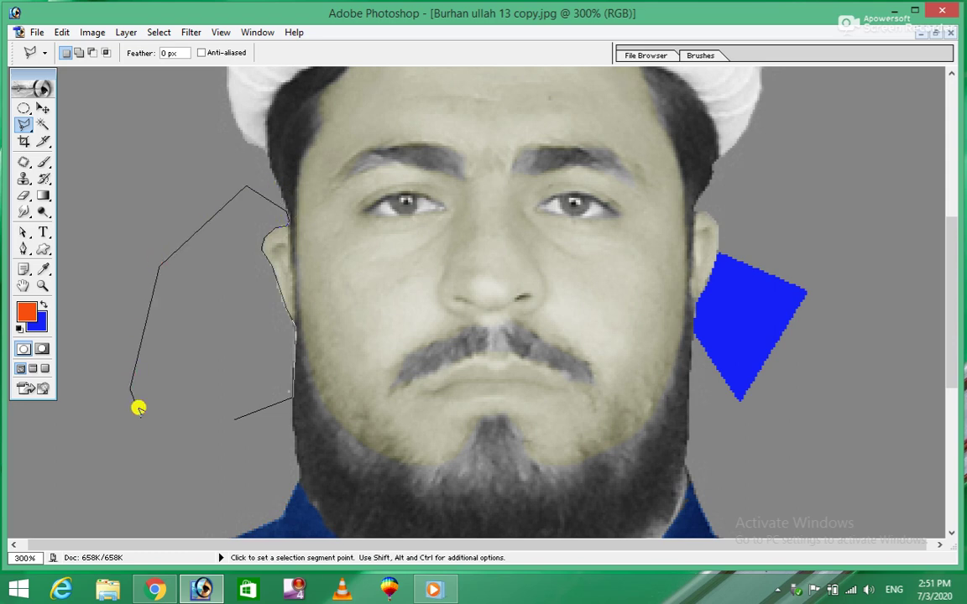
left_click(130, 388)
left_click(225, 408)
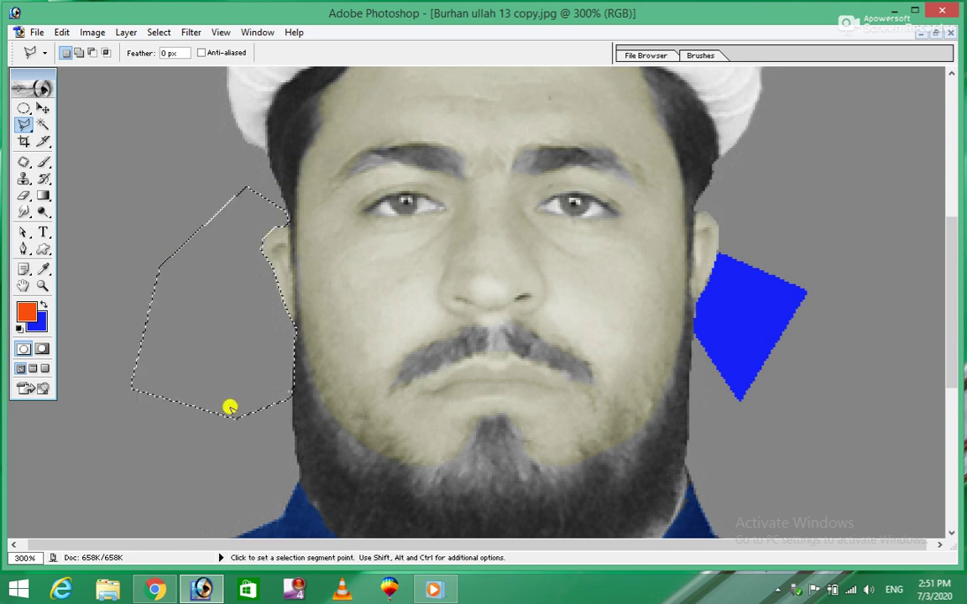
key("ctrl+BackSpace")
key("ctrl+d")
Step: Magic Wand the remaining grey background and fill it solid blue
key("w")
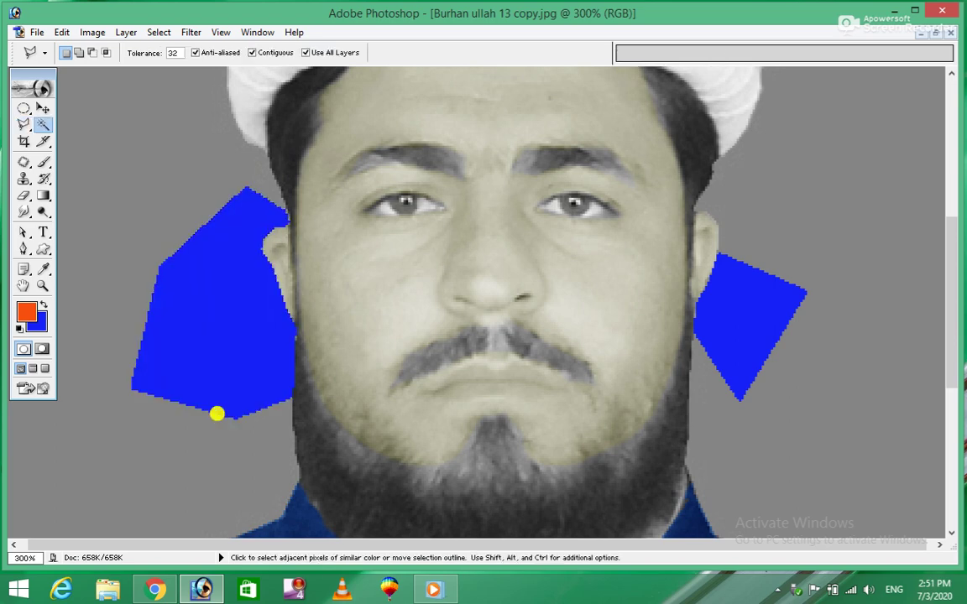
left_click(200, 490)
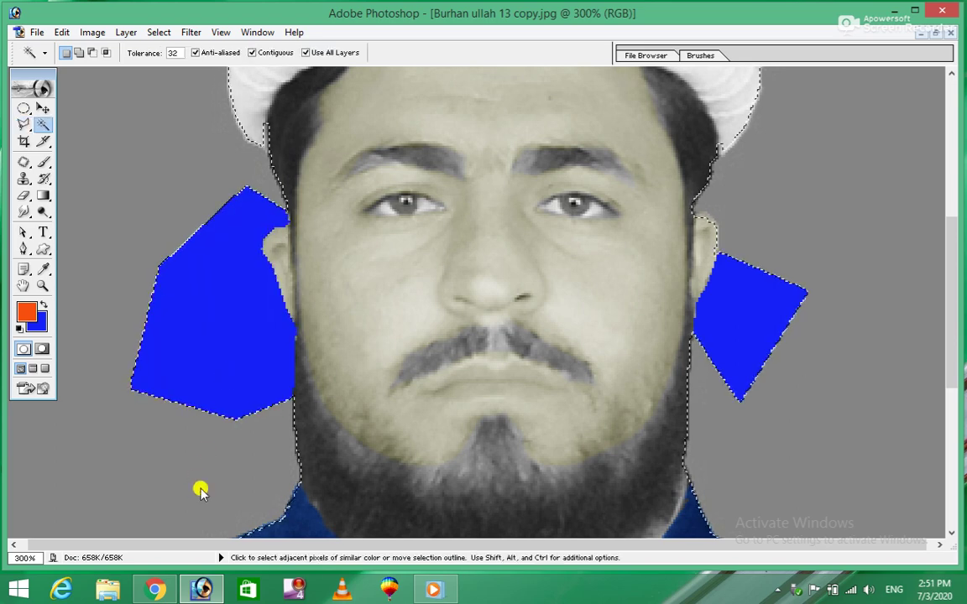
key("ctrl+BackSpace")
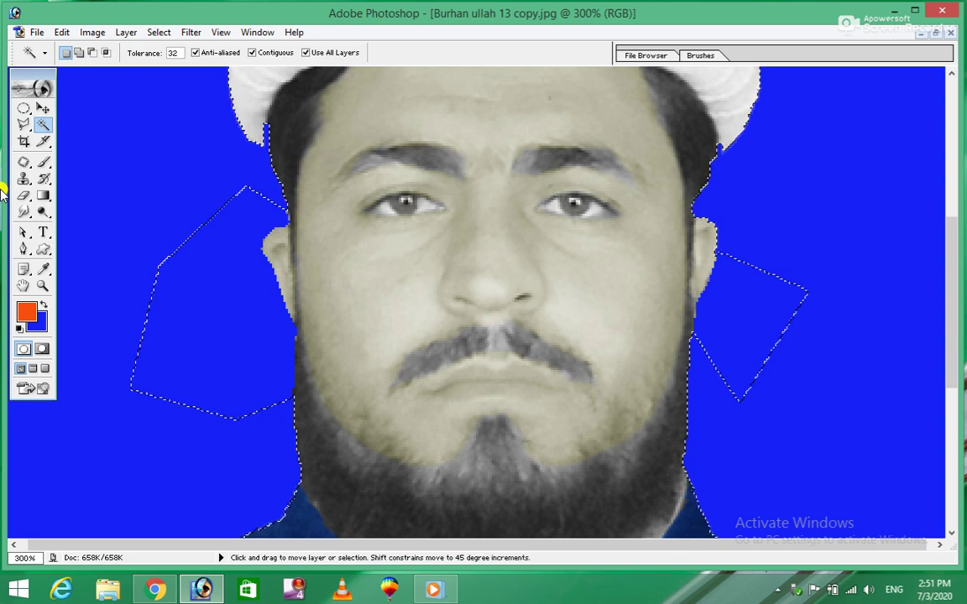
key("ctrl+d")
key("ctrl+minus")
key("ctrl+minus")
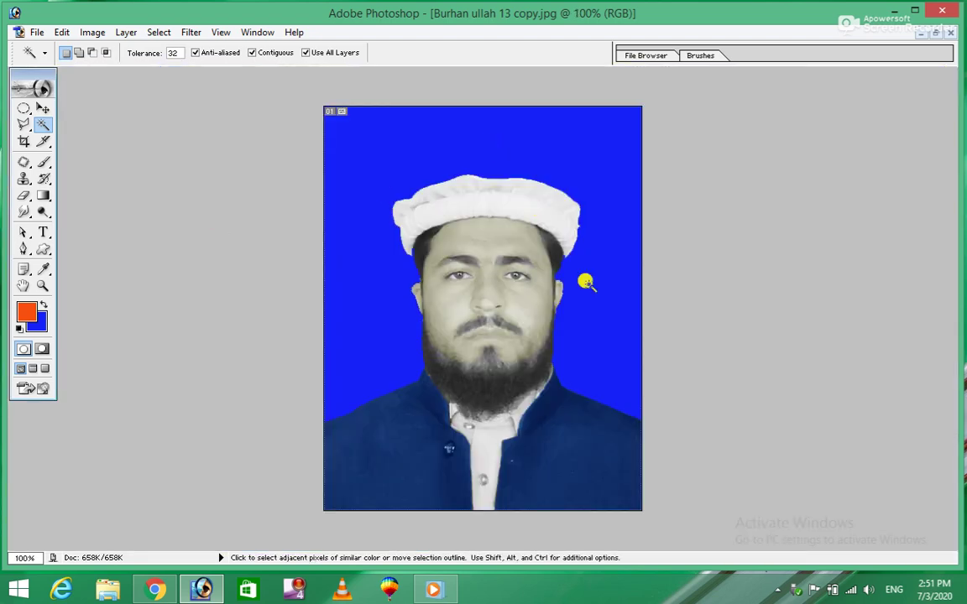
Step: Select the blue background, clear its fill, and deselect
left_click(603, 312)
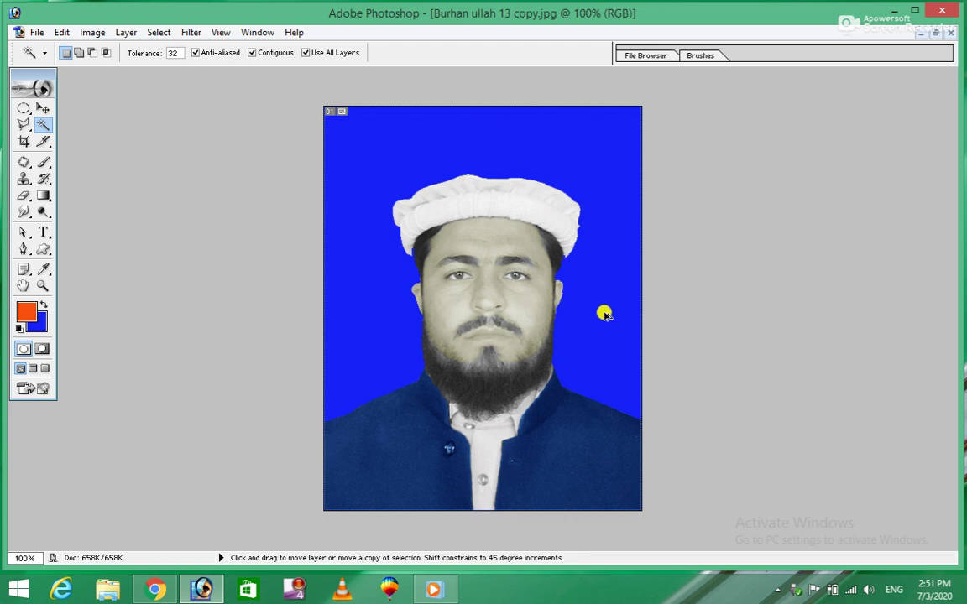
key("Delete")
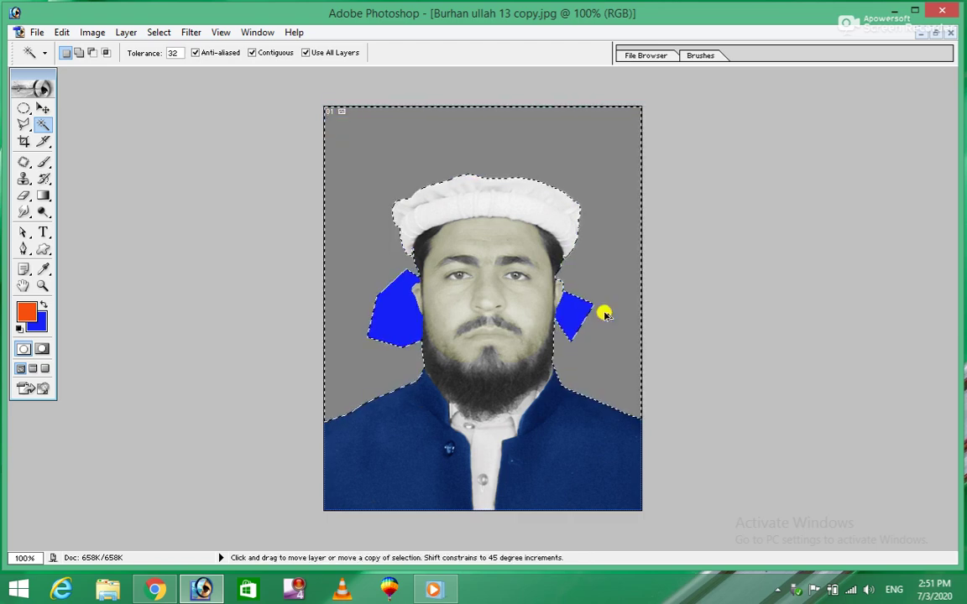
key("ctrl+d")
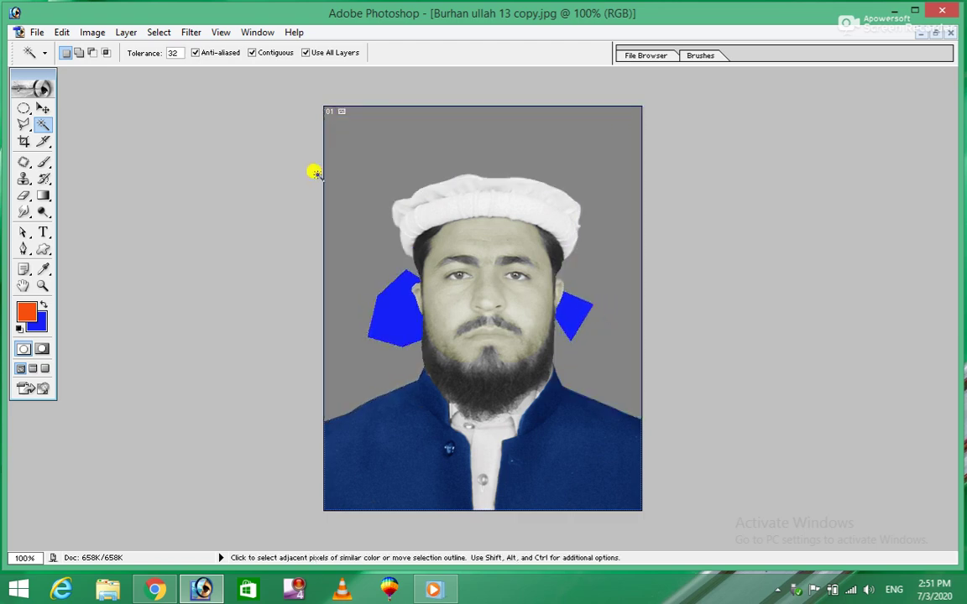
key("ctrl+plus")
key("ctrl+plus")
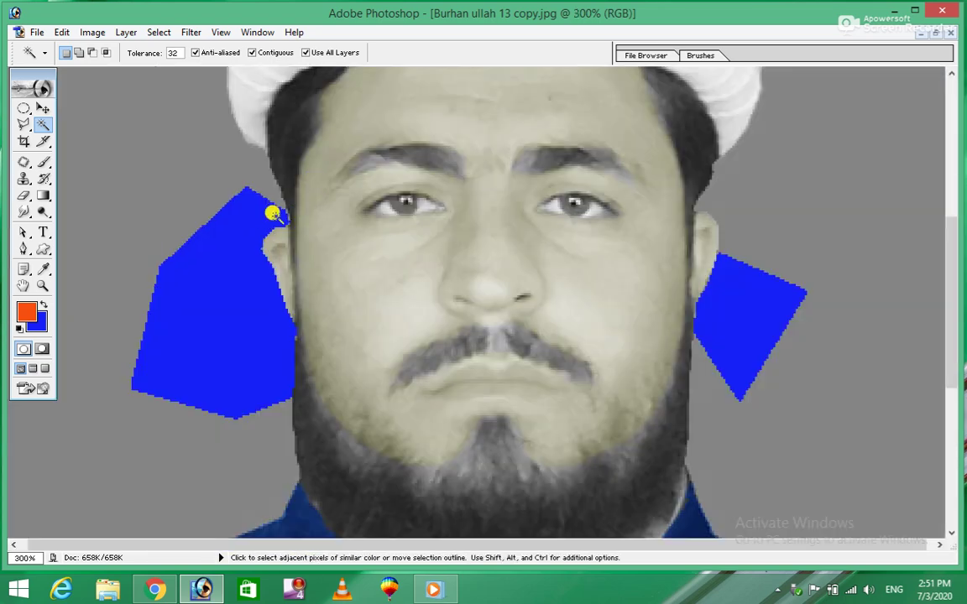
key("ctrl+plus")
Step: Paint blue with the Background Eraser over grey gaps by the ears and hairline
left_click_drag(261, 108, 164, 293)
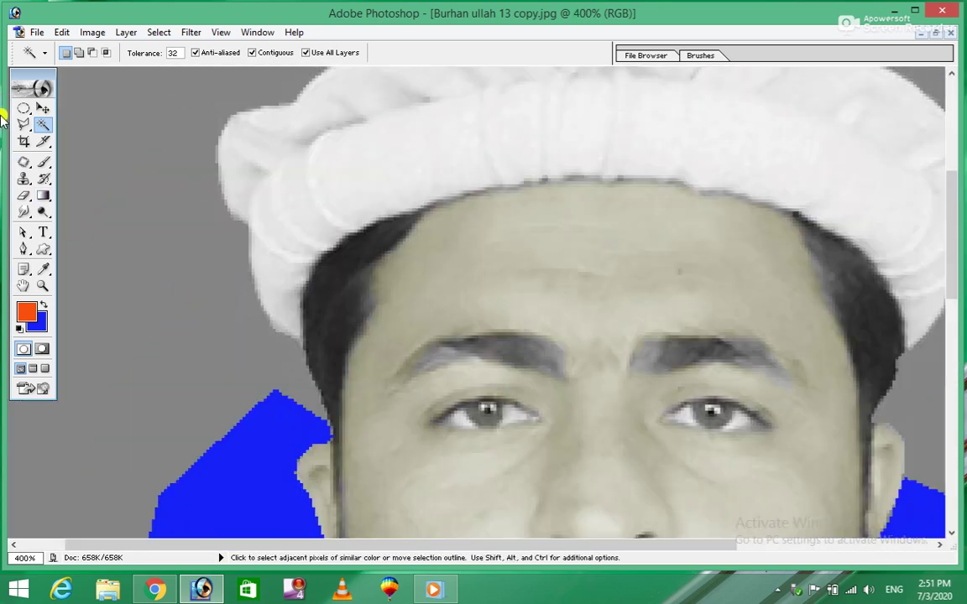
left_click(23, 195)
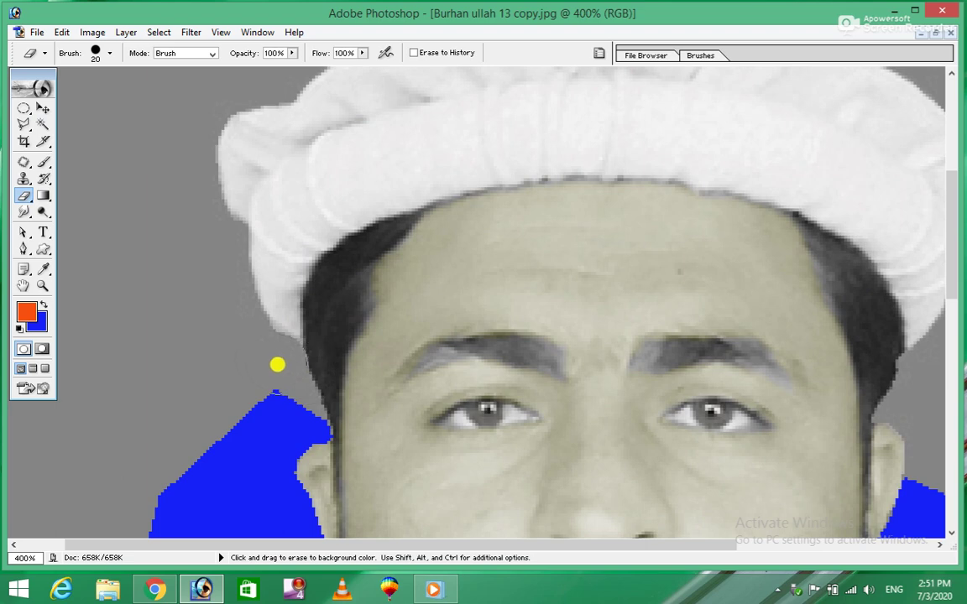
mouse_move(278, 362)
left_mouse_down()
mouse_move(290, 402)
mouse_move(201, 285)
left_mouse_up()
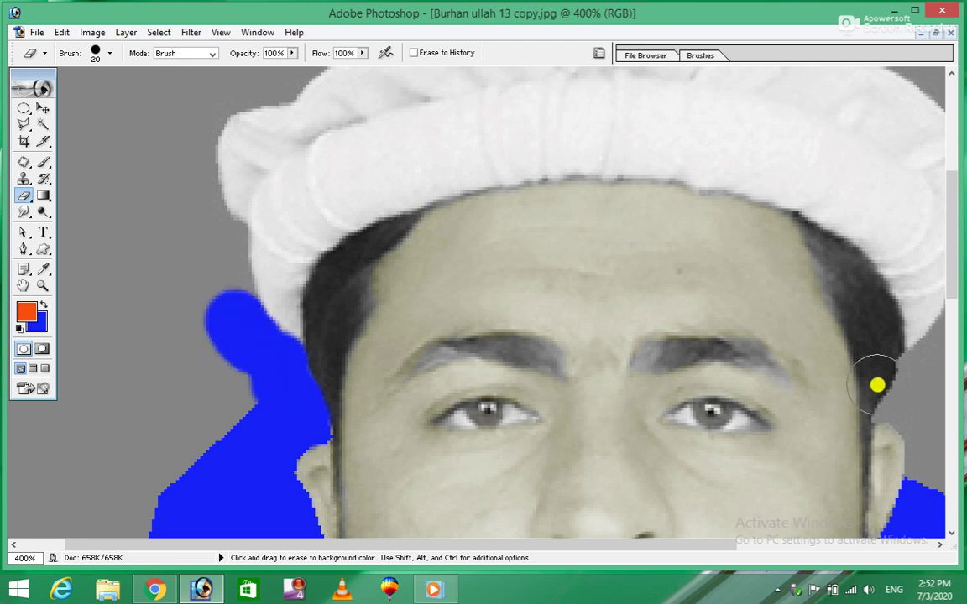
mouse_move(876, 384)
left_mouse_down()
mouse_move(812, 361)
mouse_move(732, 255)
left_mouse_up()
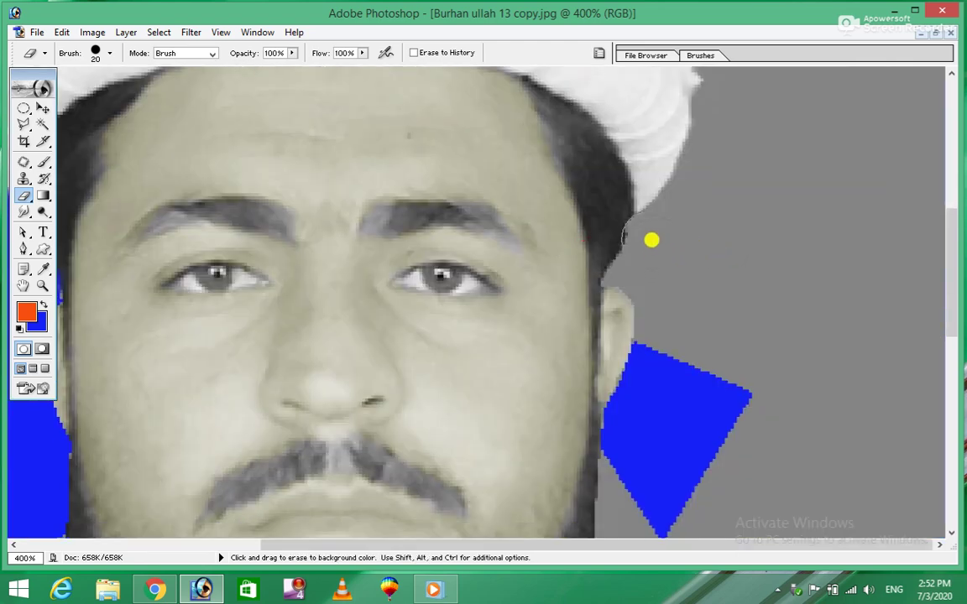
mouse_move(652, 240)
left_mouse_down()
mouse_move(669, 222)
mouse_move(650, 248)
mouse_move(671, 270)
left_mouse_up()
Step: Magic Wand the remaining grey background and refill it solid blue
key("w")
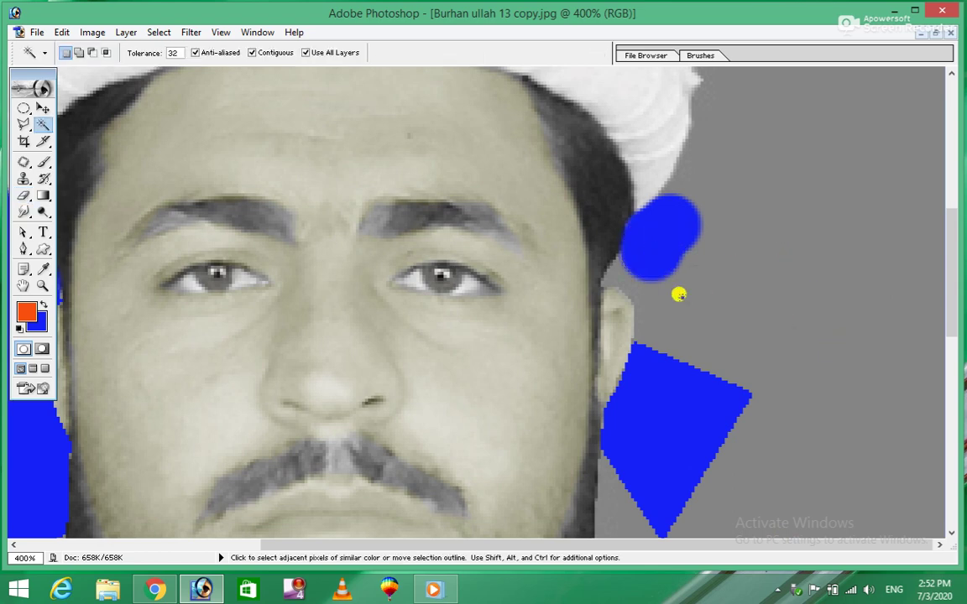
left_click(804, 301)
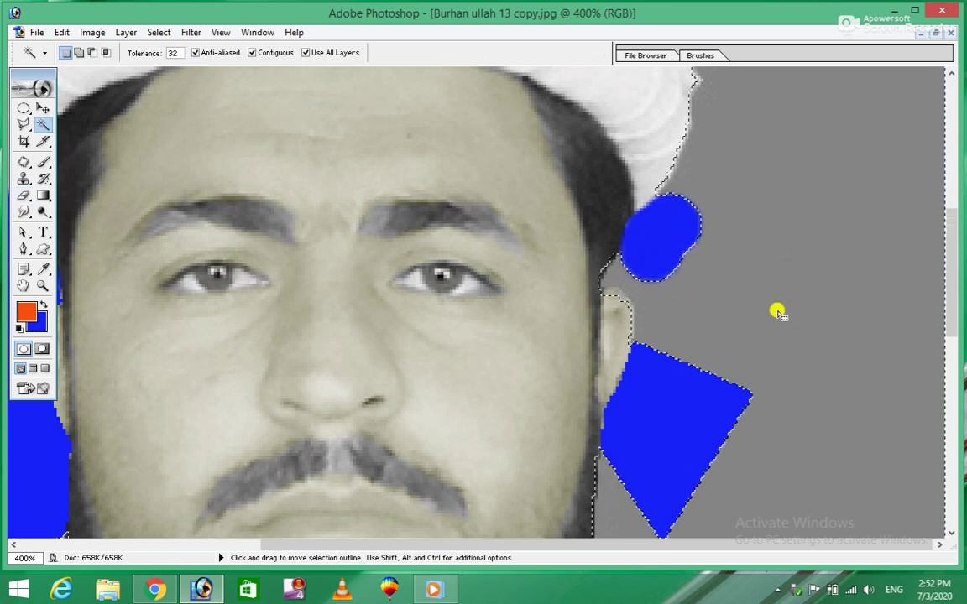
key("Delete")
key("ctrl+d")
key("ctrl+minus")
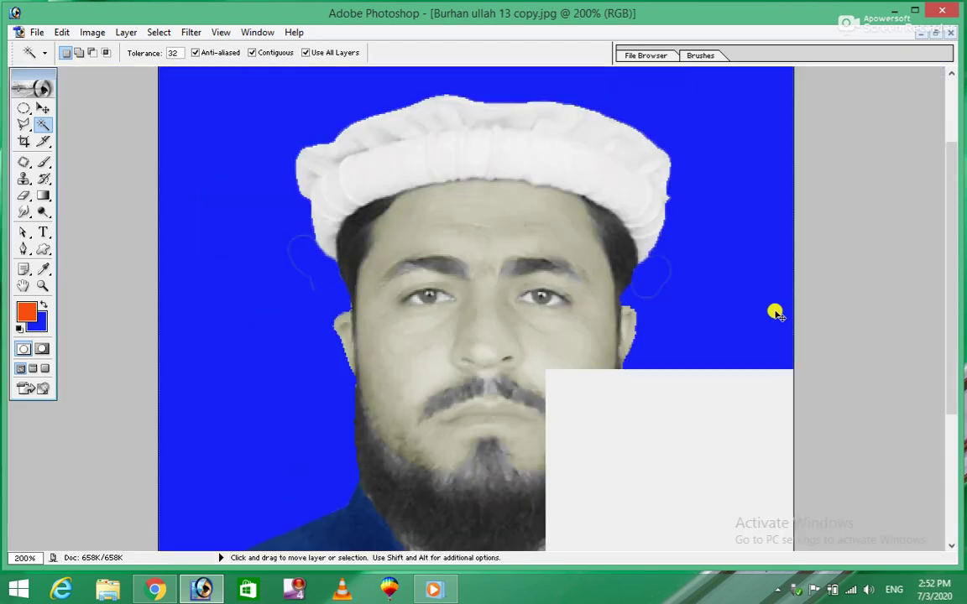
key("ctrl+minus")
key("ctrl+minus")
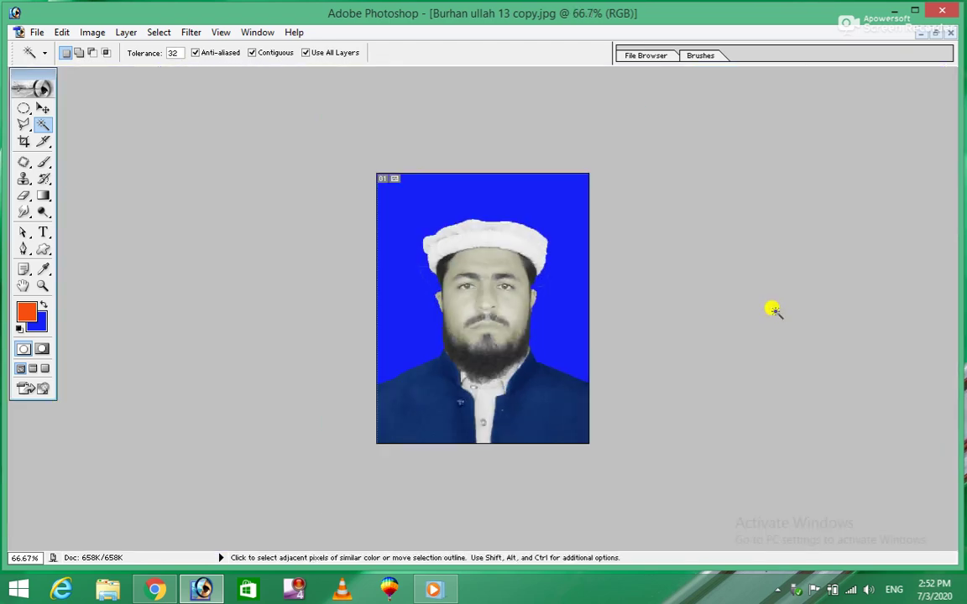
Step: Apply Curves, lowering the RGB midtones from input 125 to output 106
left_click(42, 108)
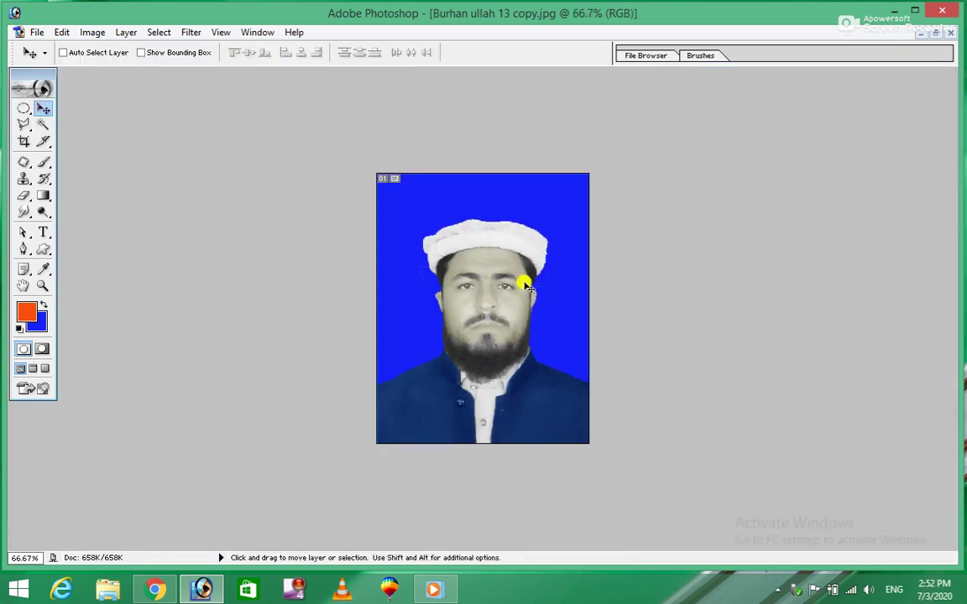
key("ctrl+m")
mouse_move(446, 134)
left_mouse_down()
mouse_move(713, 155)
mouse_move(812, 182)
left_mouse_up()
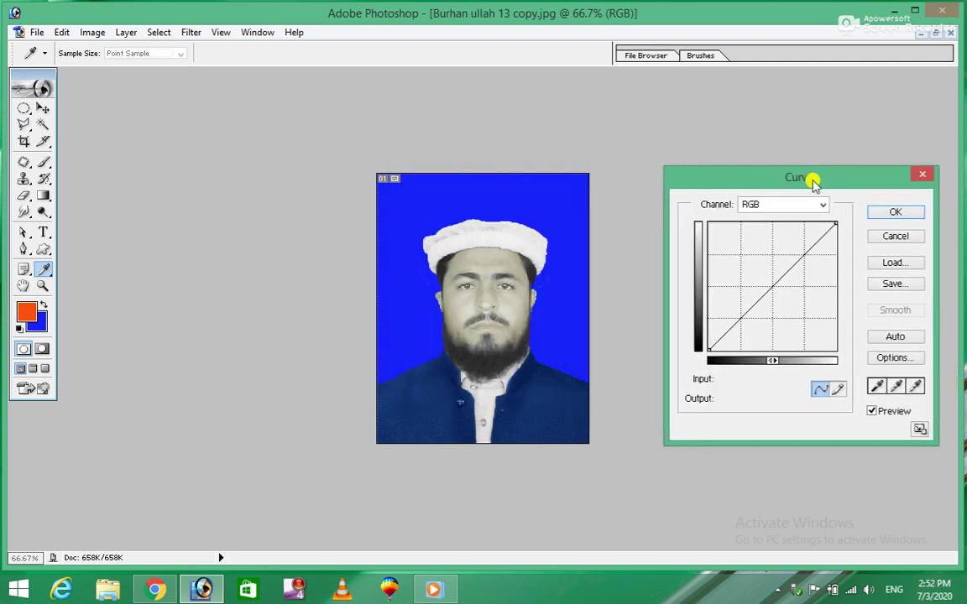
mouse_move(764, 295)
left_mouse_down()
mouse_move(763, 275)
mouse_move(769, 296)
left_mouse_up()
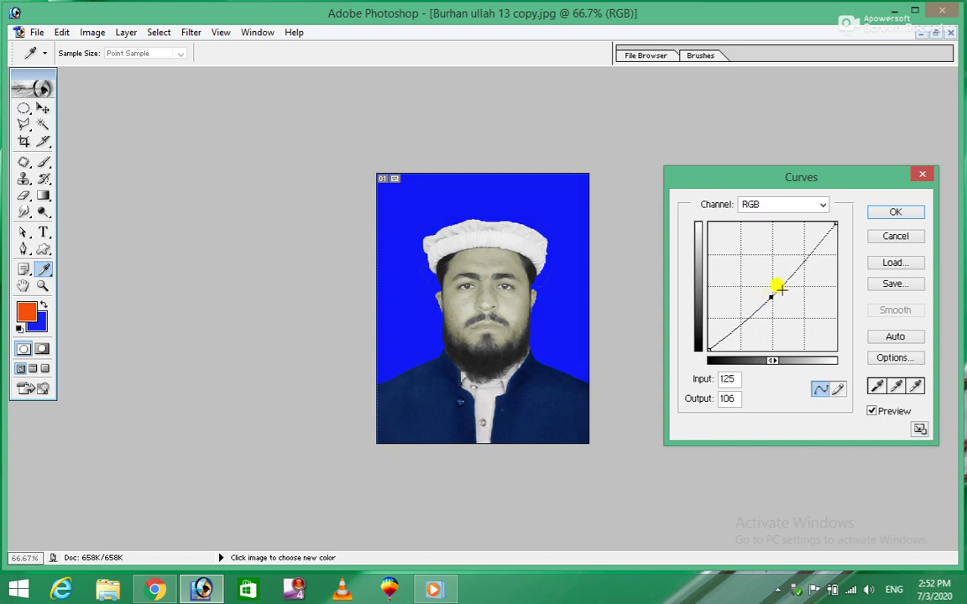
left_click(893, 211)
key("v")
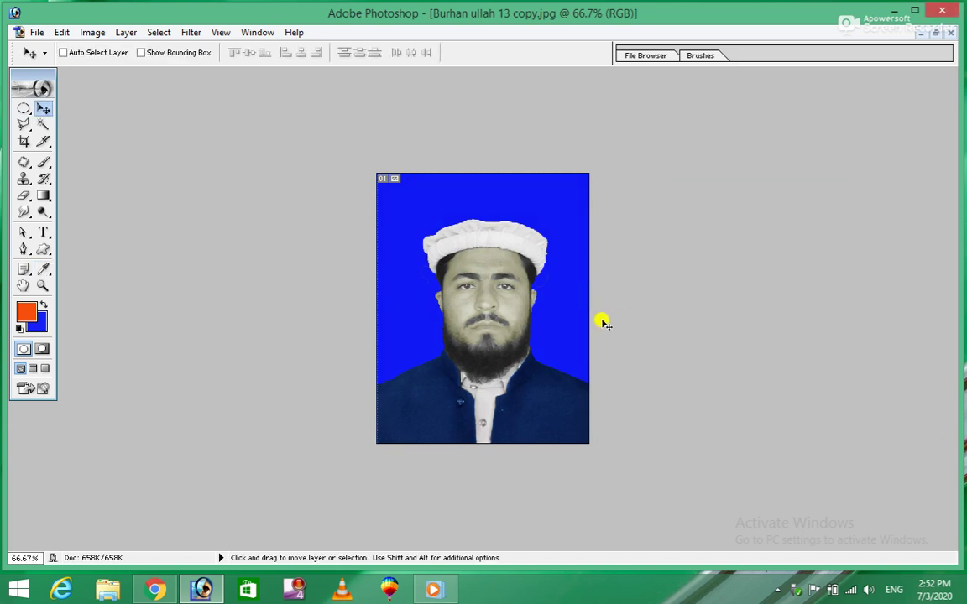
key("ctrl+plus")
key("ctrl+plus")
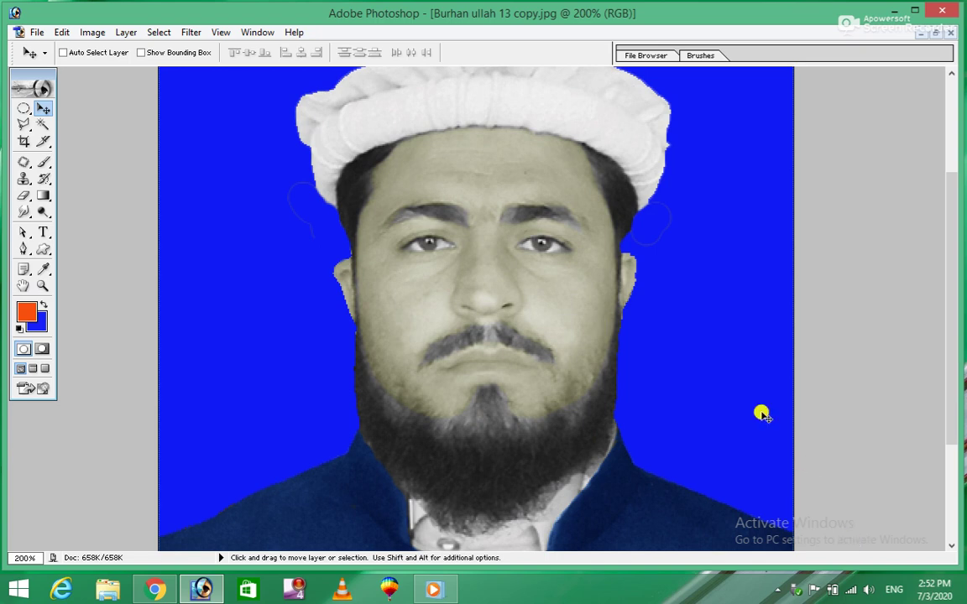
left_click(43, 124)
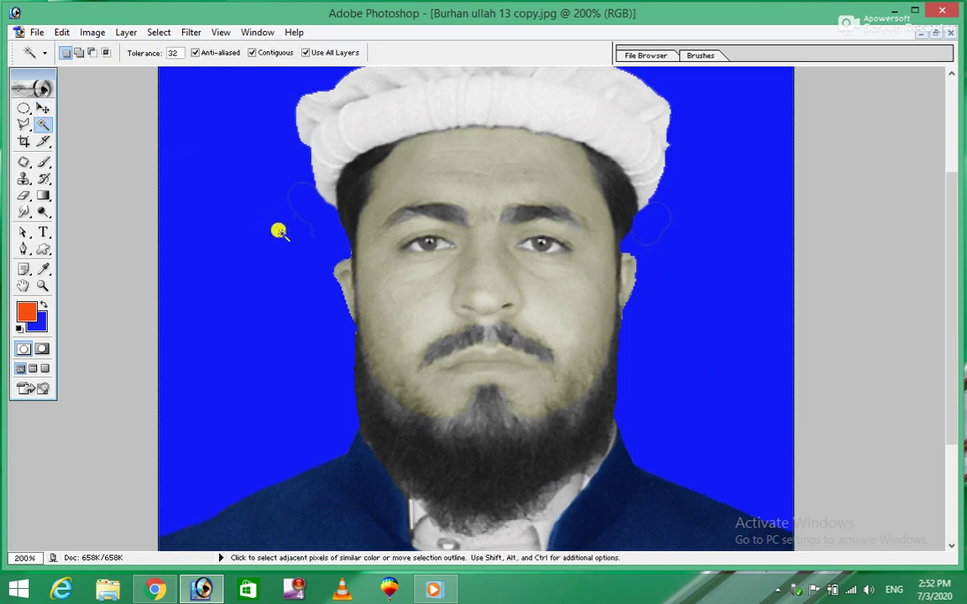
left_click(296, 237)
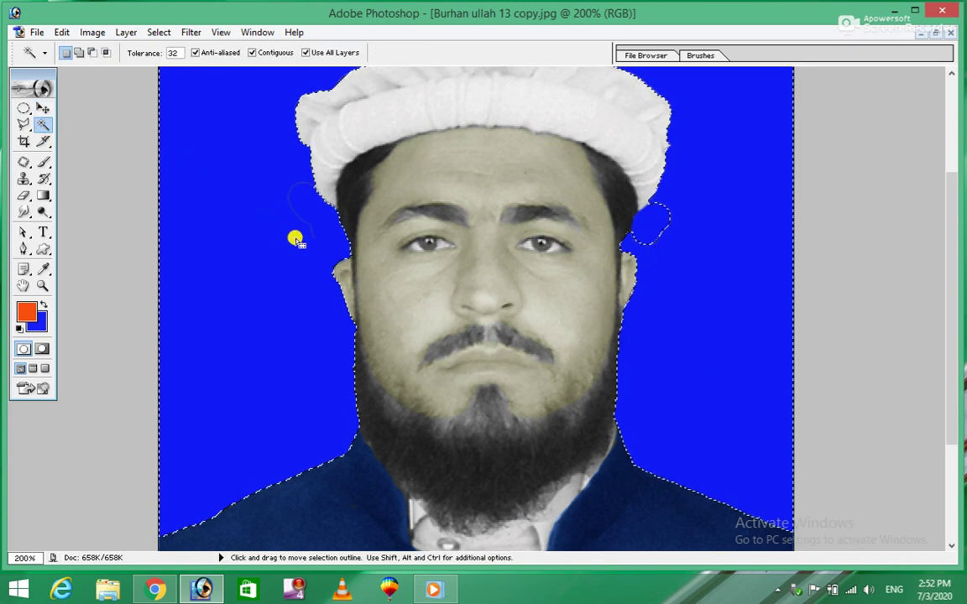
left_click(647, 224, "shift")
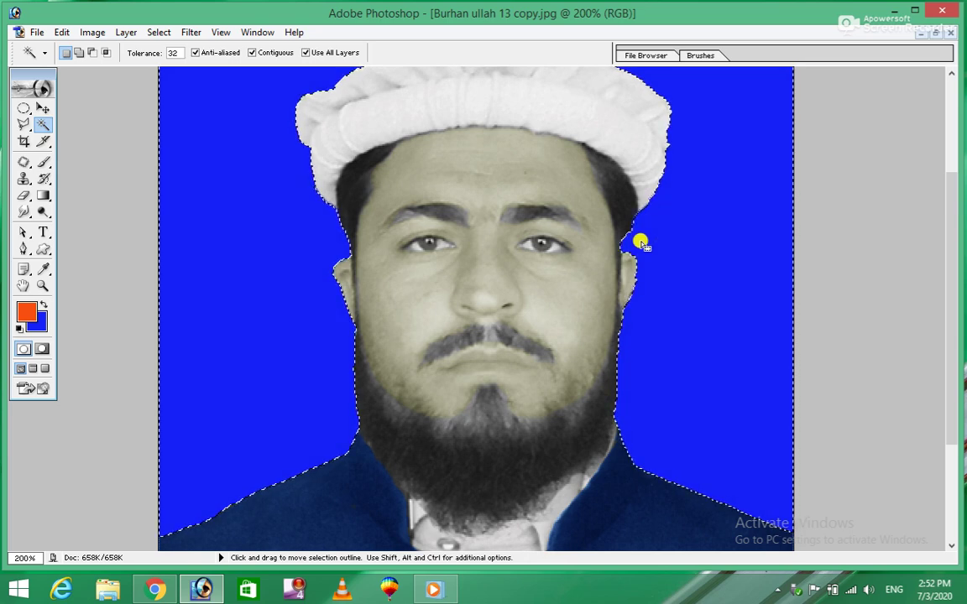
key("ctrl+d")
key("ctrl+minus")
key("ctrl+minus")
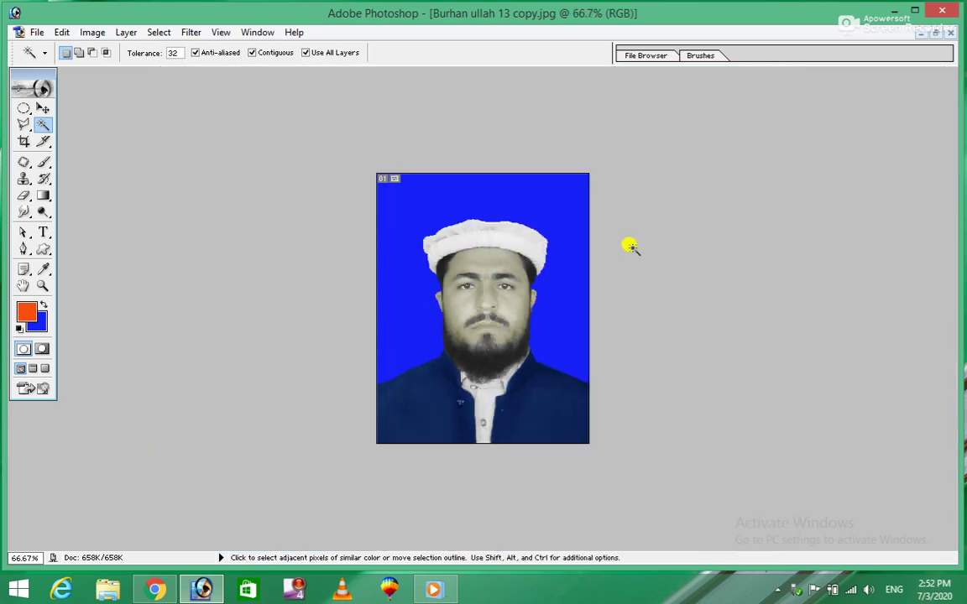